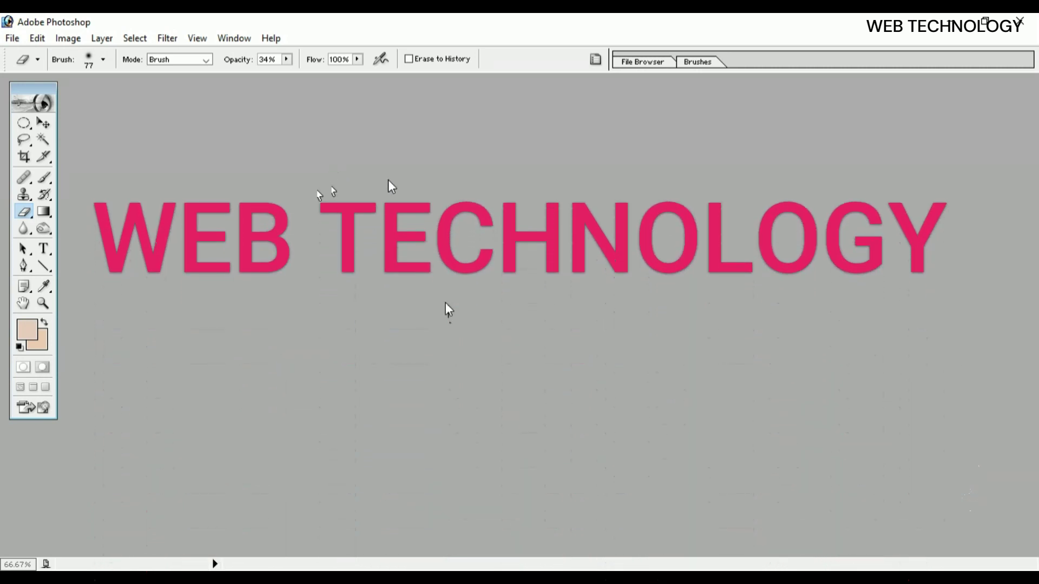
key(ctrl+o)
click(406, 277)
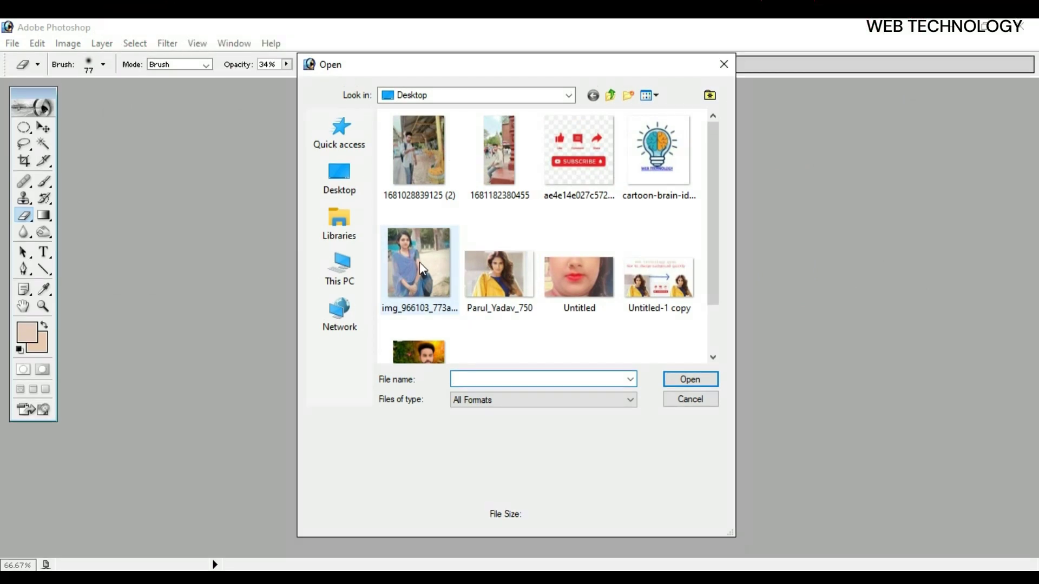
click(677, 381)
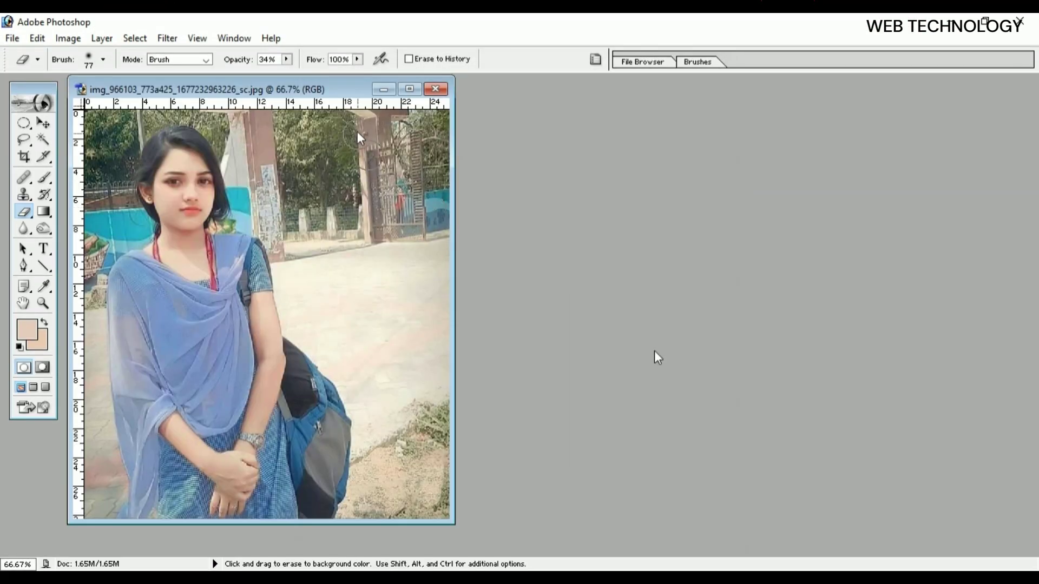
click(410, 89)
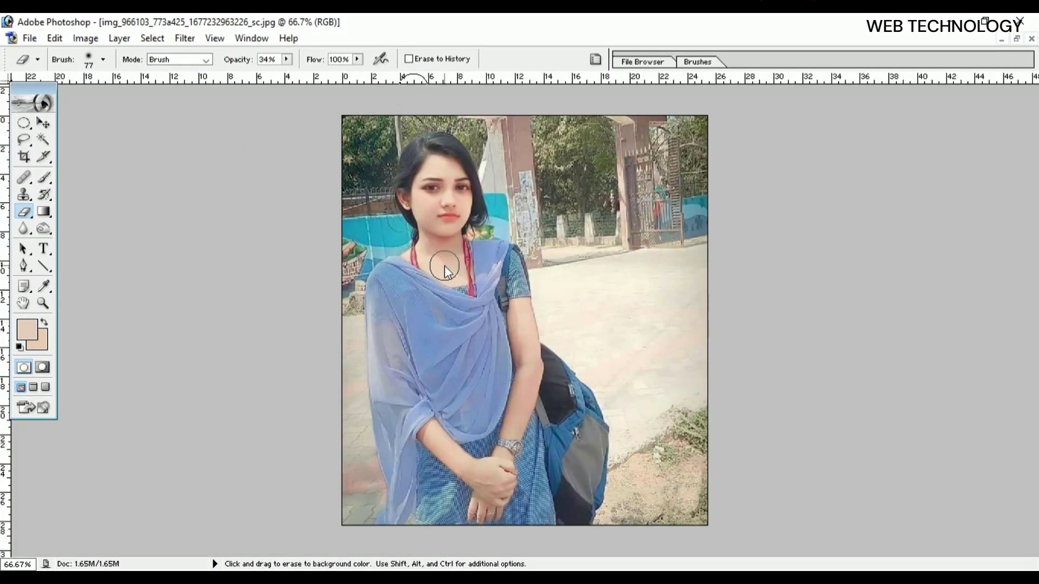
key(ctrl+0)
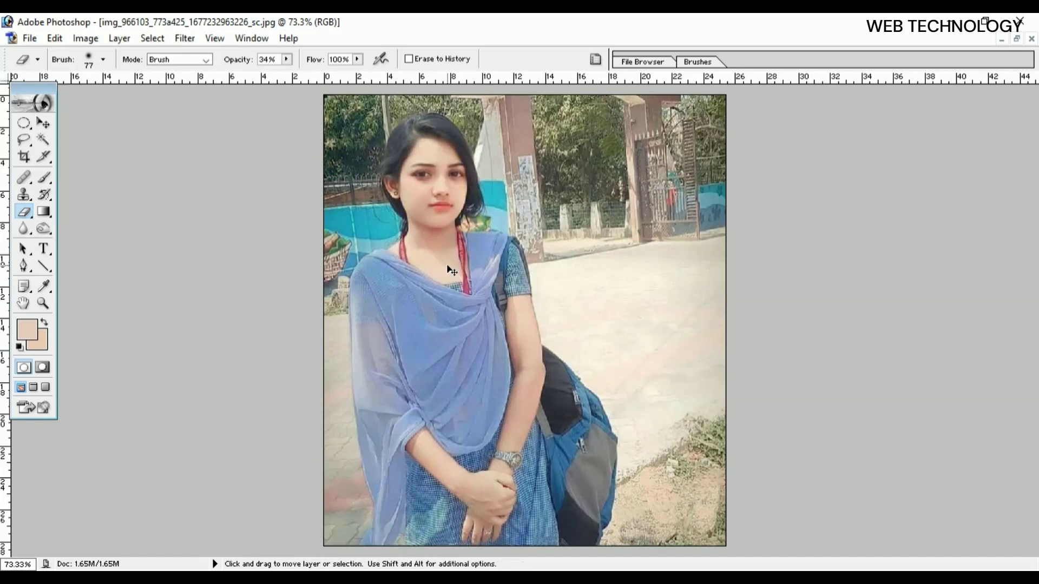
key(ctrl+plus)
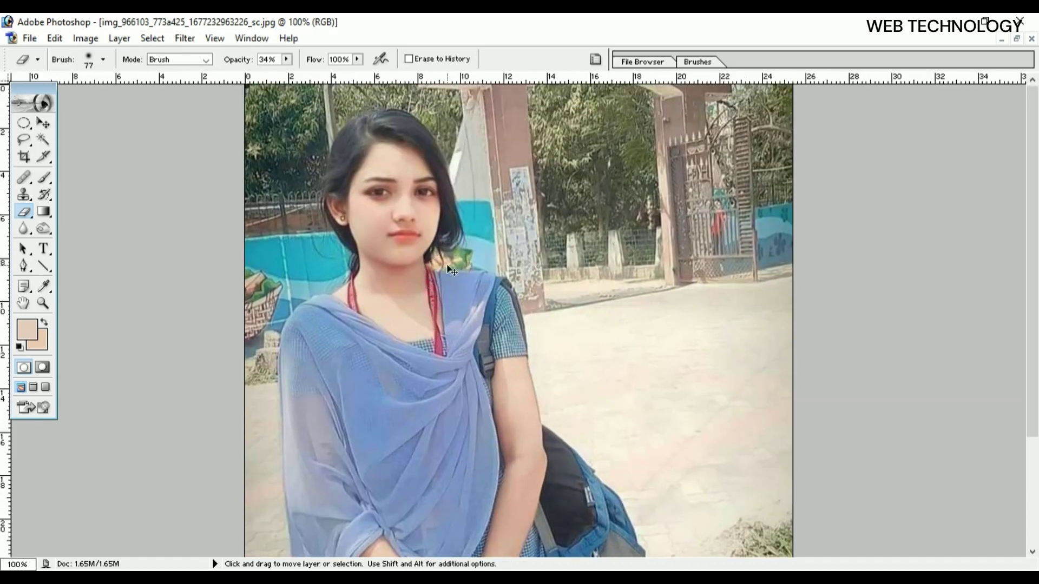
key(ctrl+minus)
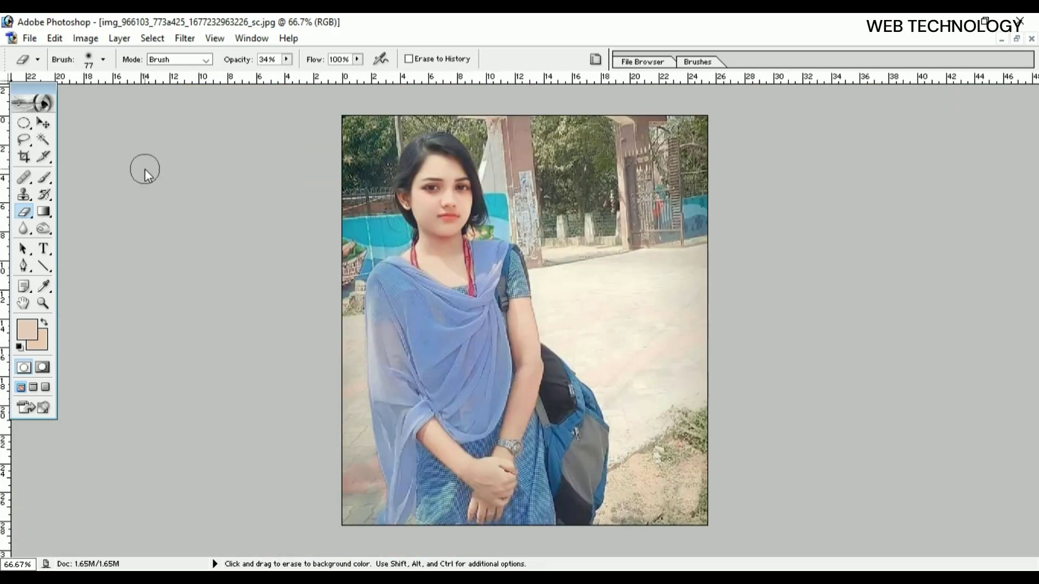
Step: Draw a crop box around her head and shoulders, then fine-tune its edges and position
click(27, 142)
click(23, 128)
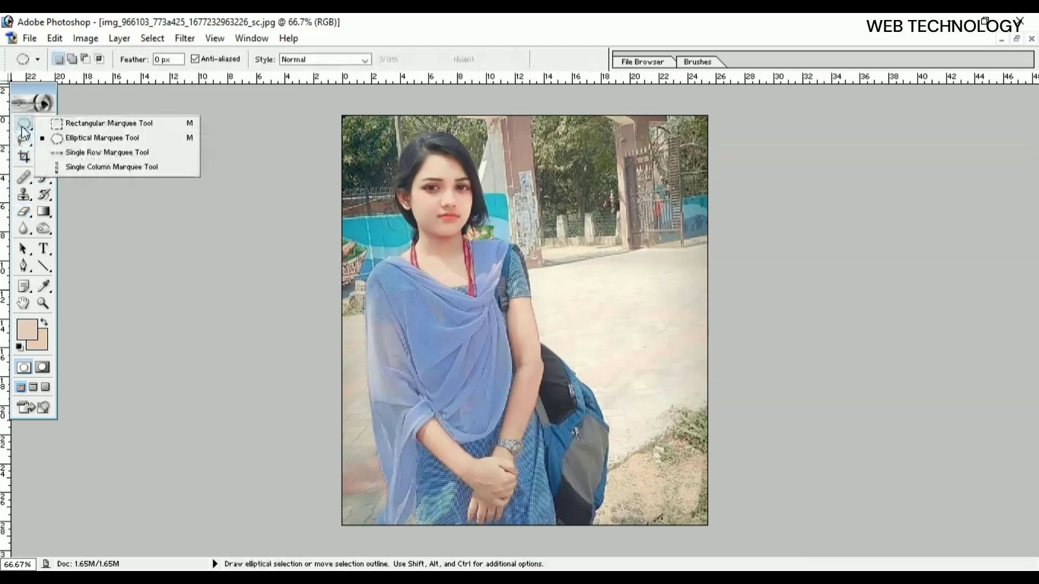
click(25, 158)
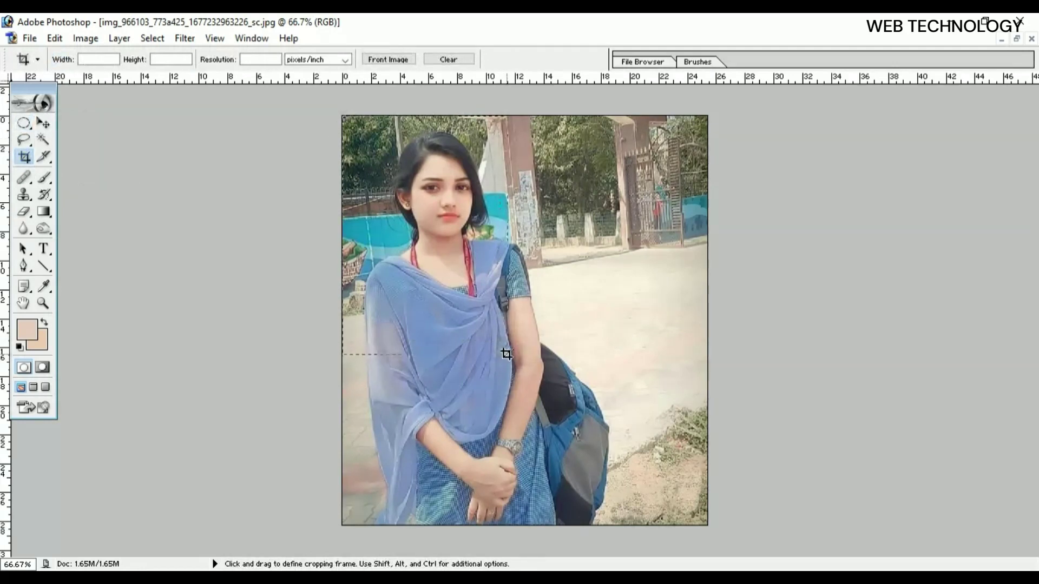
drag(537, 346, 369, 116)
drag(510, 321, 501, 321)
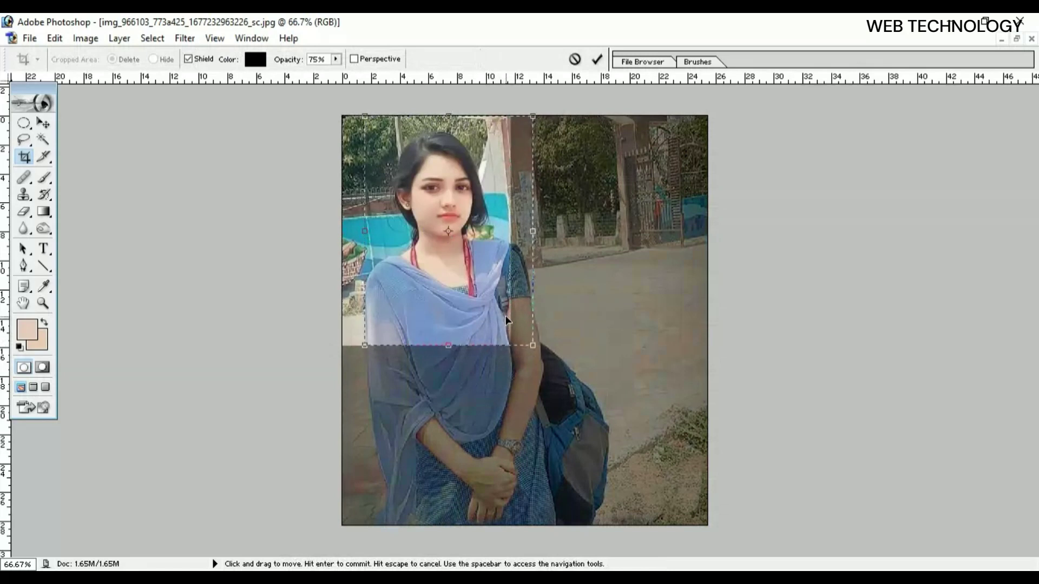
drag(533, 352, 535, 324)
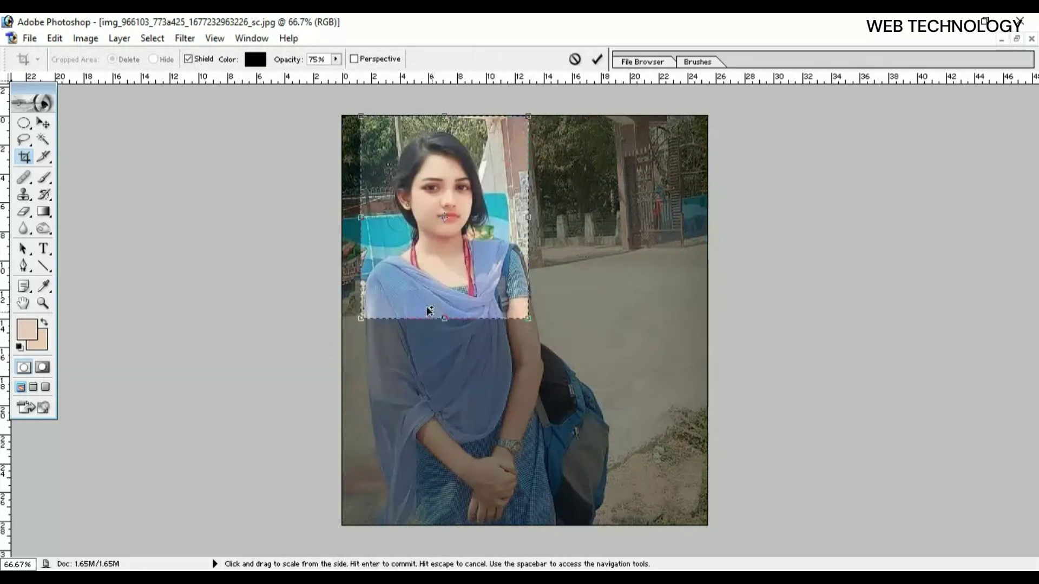
drag(361, 319, 365, 320)
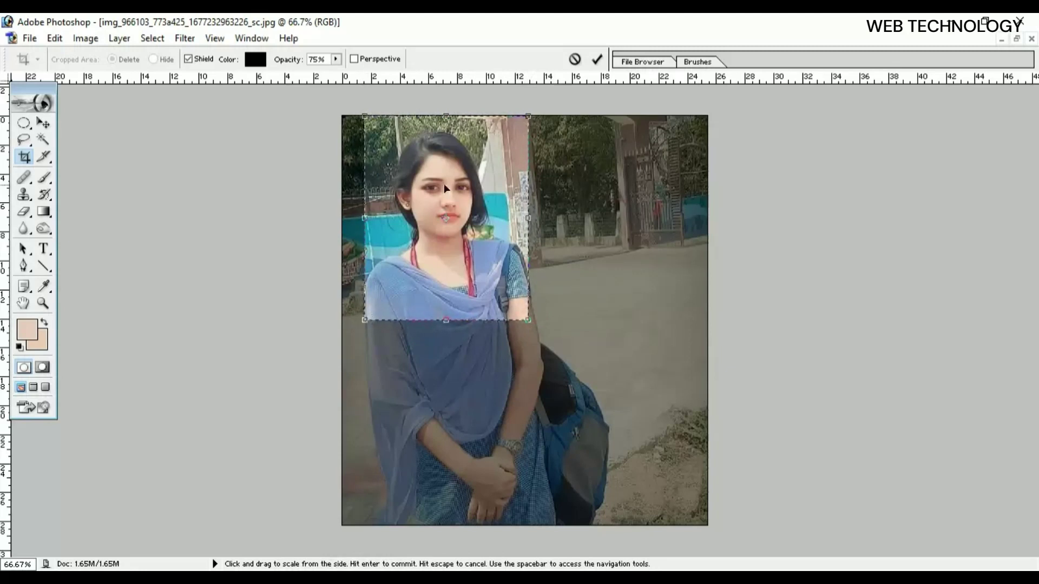
key(Left)
key(Left)
key(Left)
key(Up)
key(Up)
key(Up)
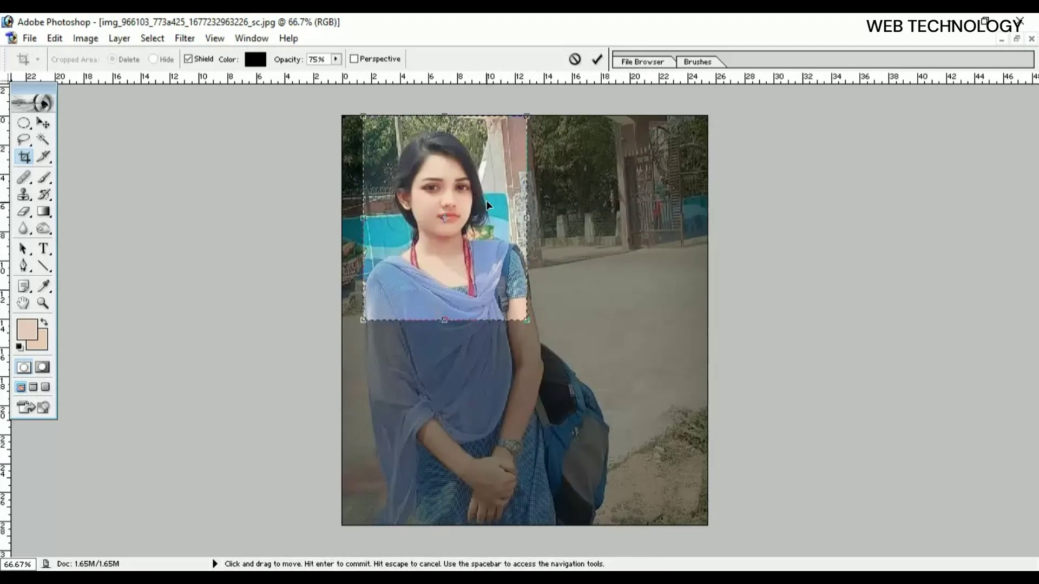
key(Left)
key(Left)
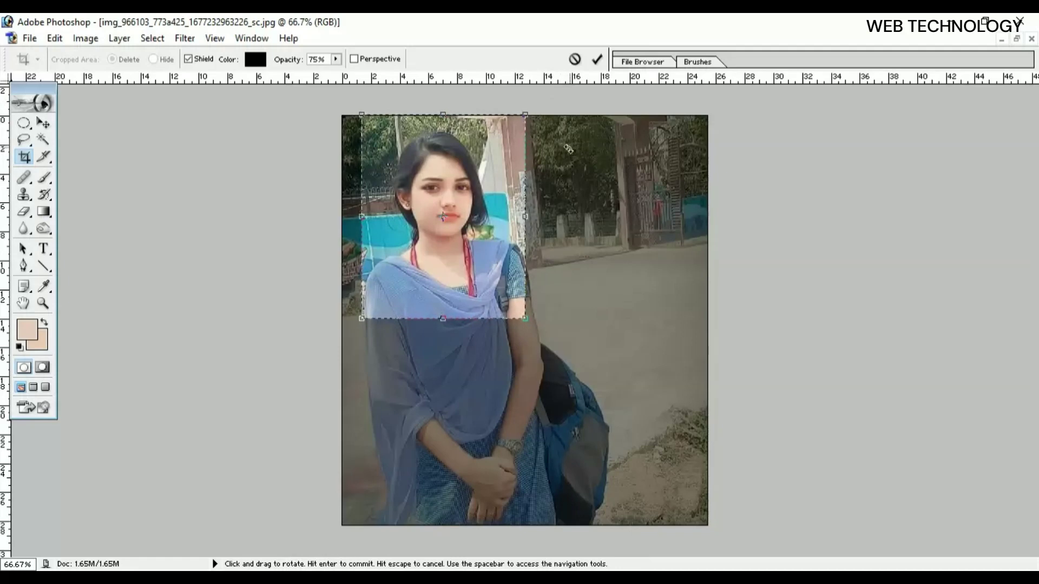
click(598, 59)
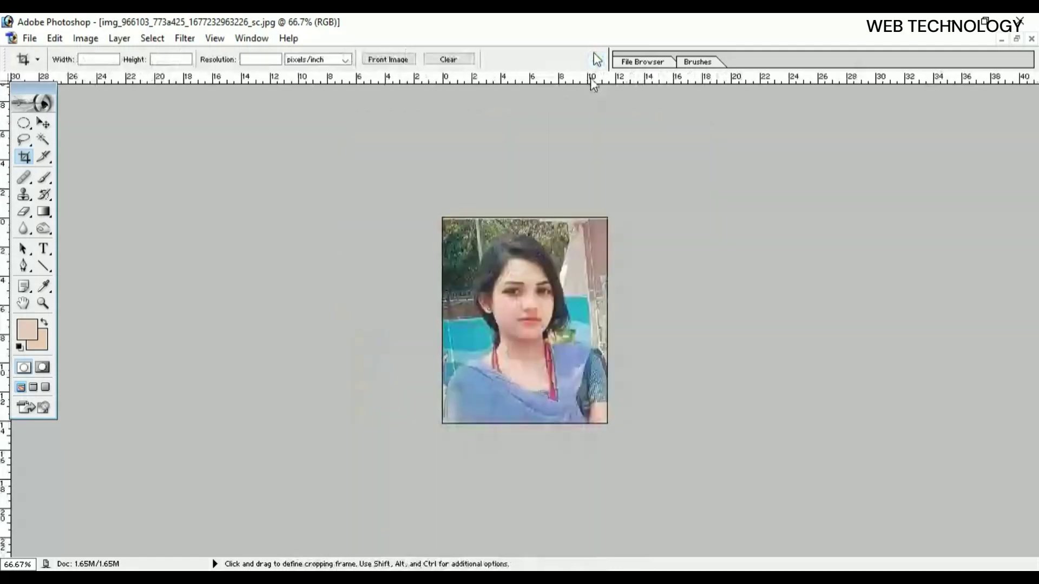
key(ctrl+0)
scroll(533, 235, up, 1)
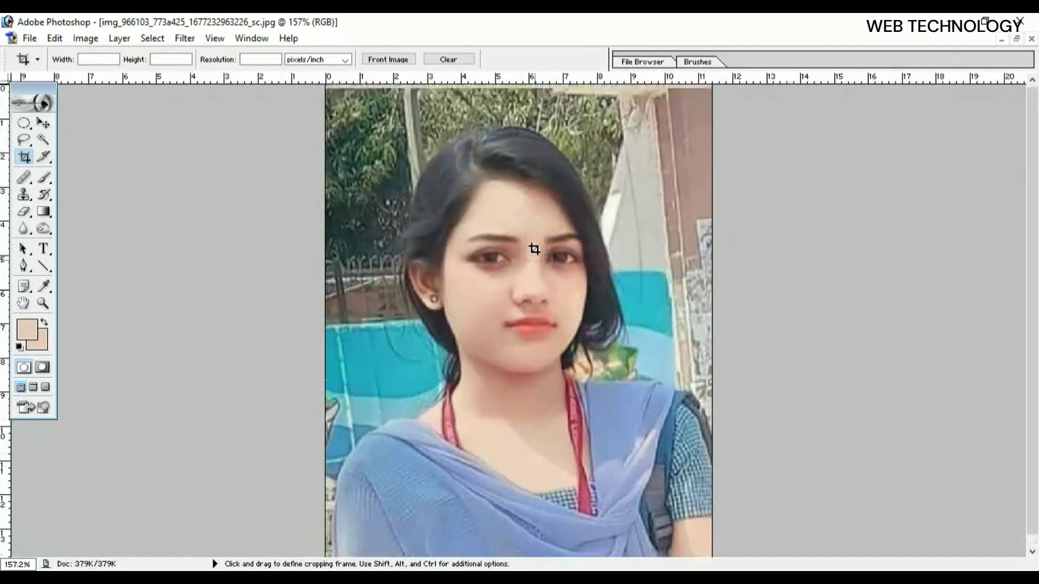
key(ctrl+plus)
key(ctrl+plus)
key(ctrl+minus)
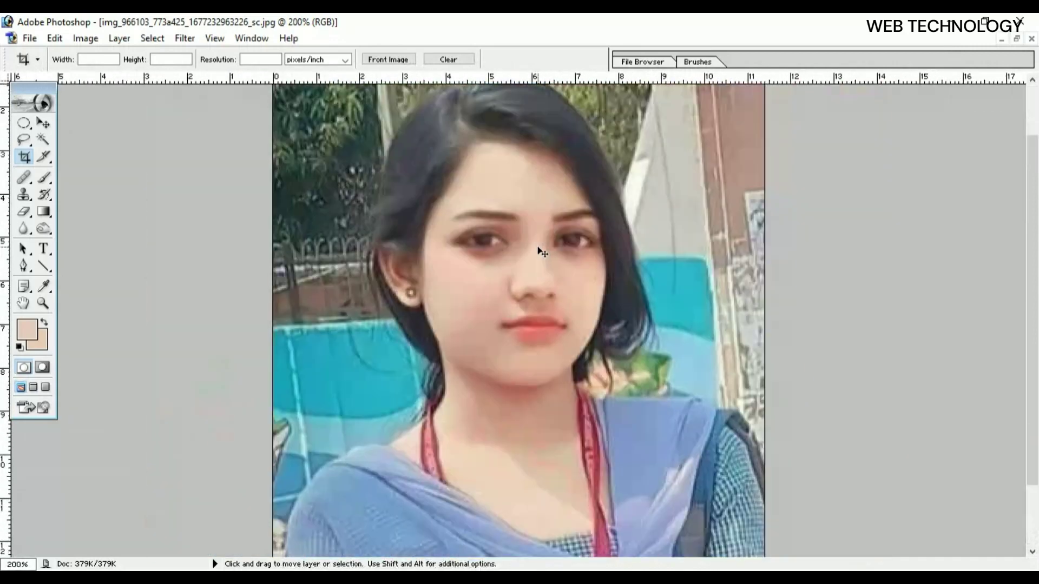
scroll(542, 255, up, 2)
key(ctrl+plus)
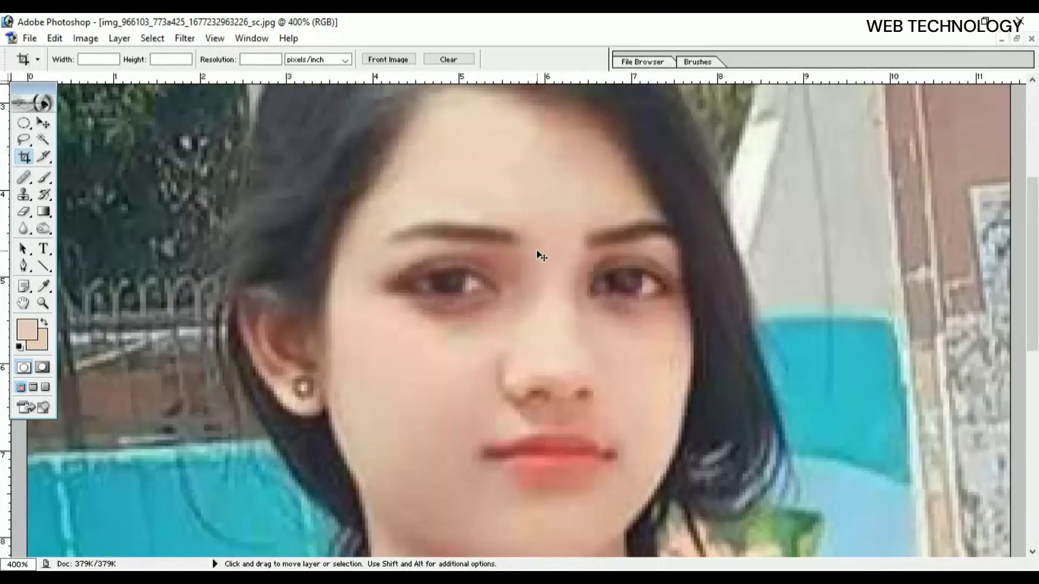
key(ctrl+minus)
scroll(542, 255, down, 2)
key(ctrl+minus)
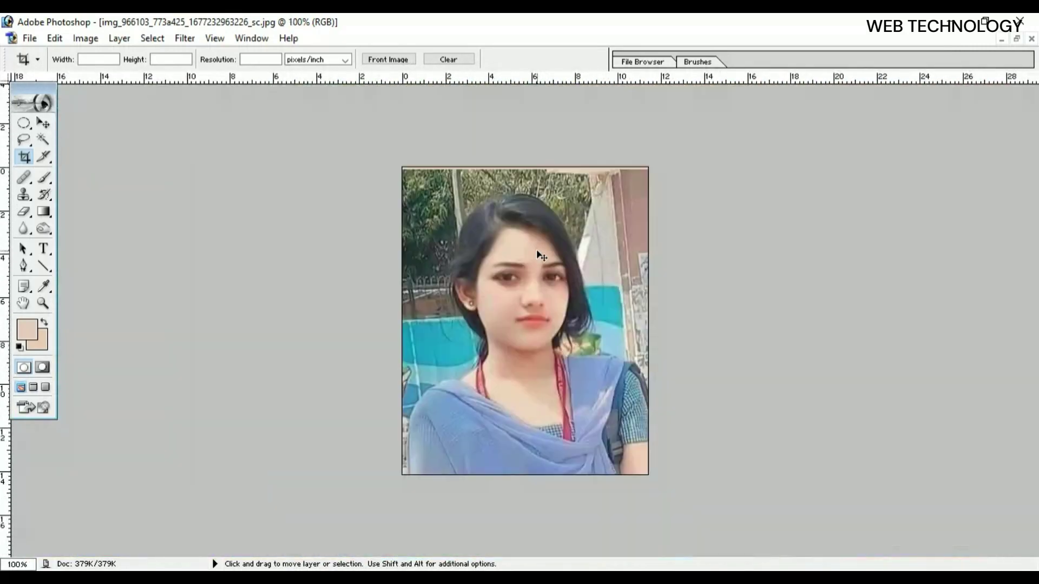
key(ctrl+plus)
scroll(541, 255, down, 2)
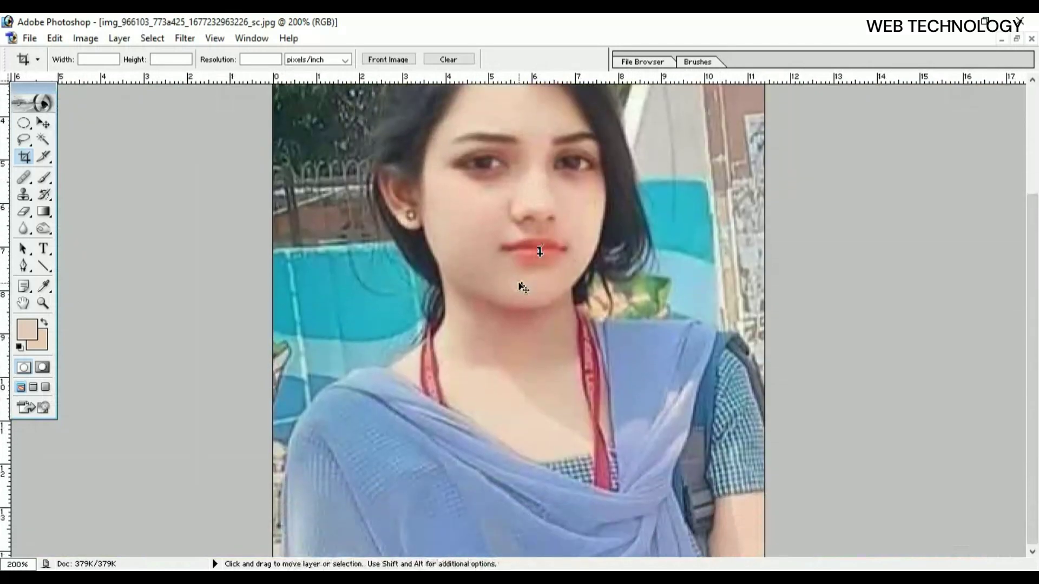
key(ctrl+minus)
key(ctrl+plus)
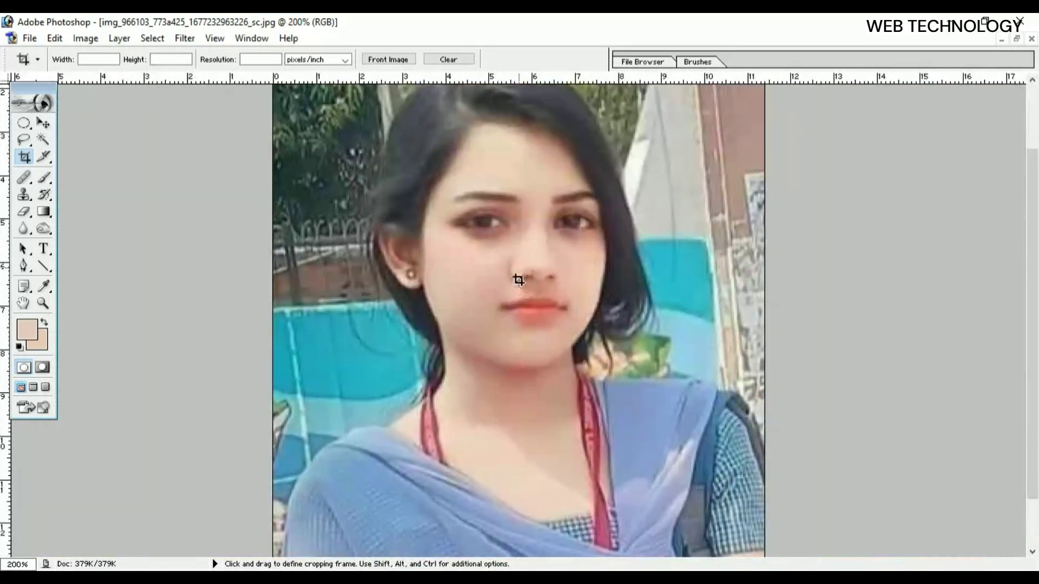
scroll(518, 277, down, 2)
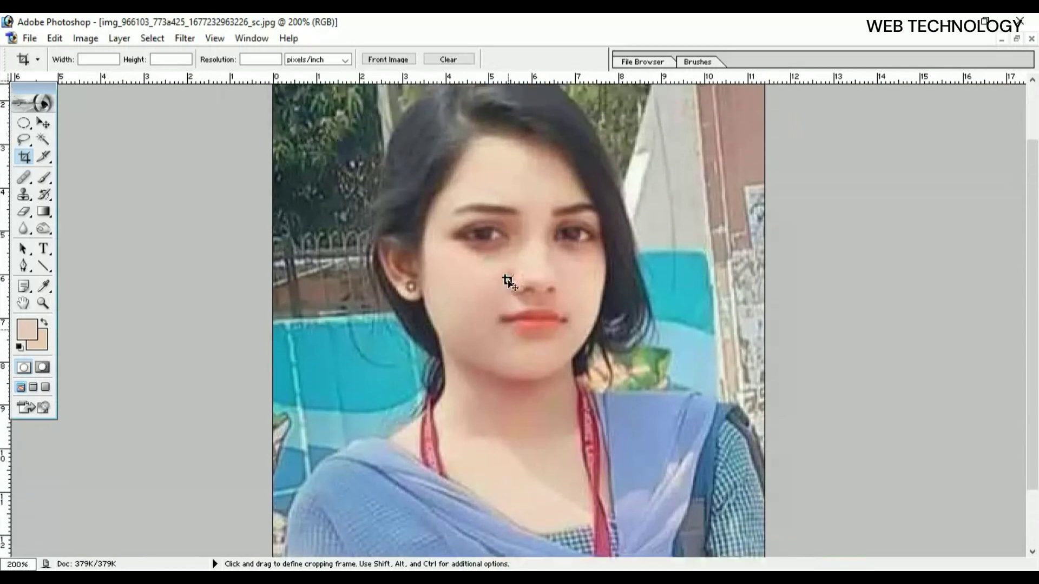
key(ctrl+minus)
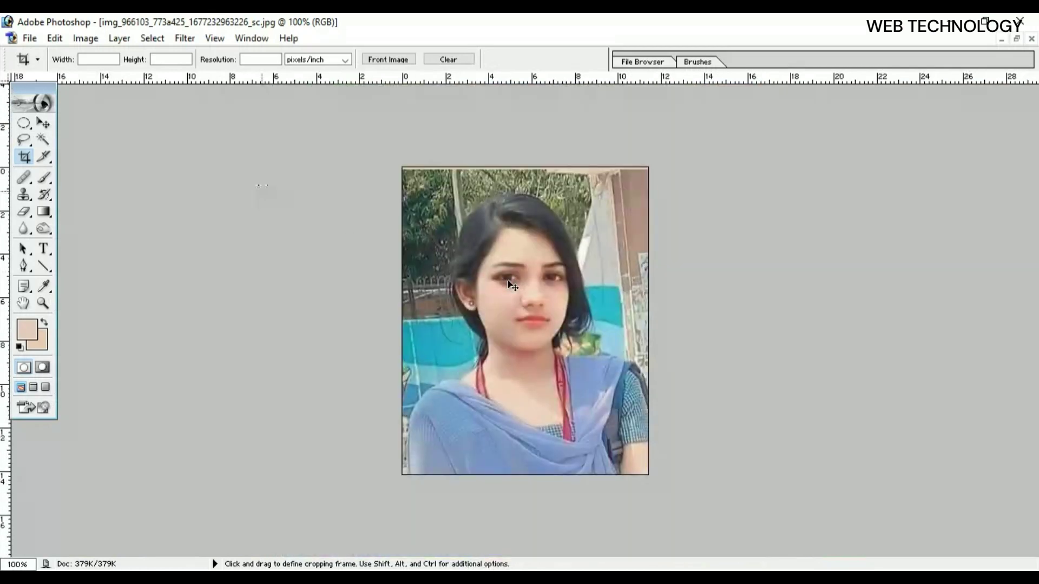
click(22, 141)
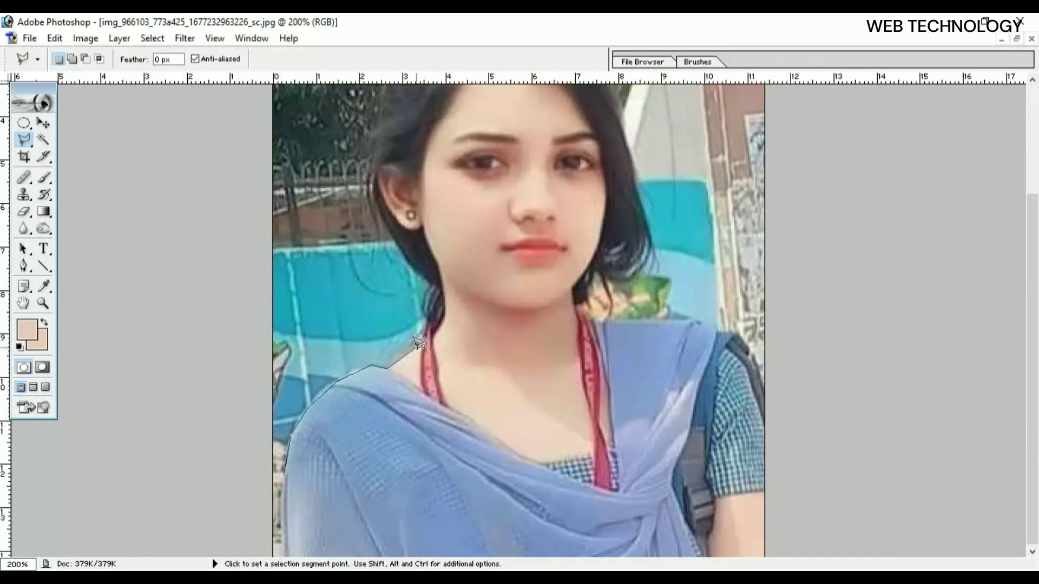
Step: Zoom in and add outline points beside her ear and along the top of her hair
key(ctrl+plus)
key(ctrl+plus)
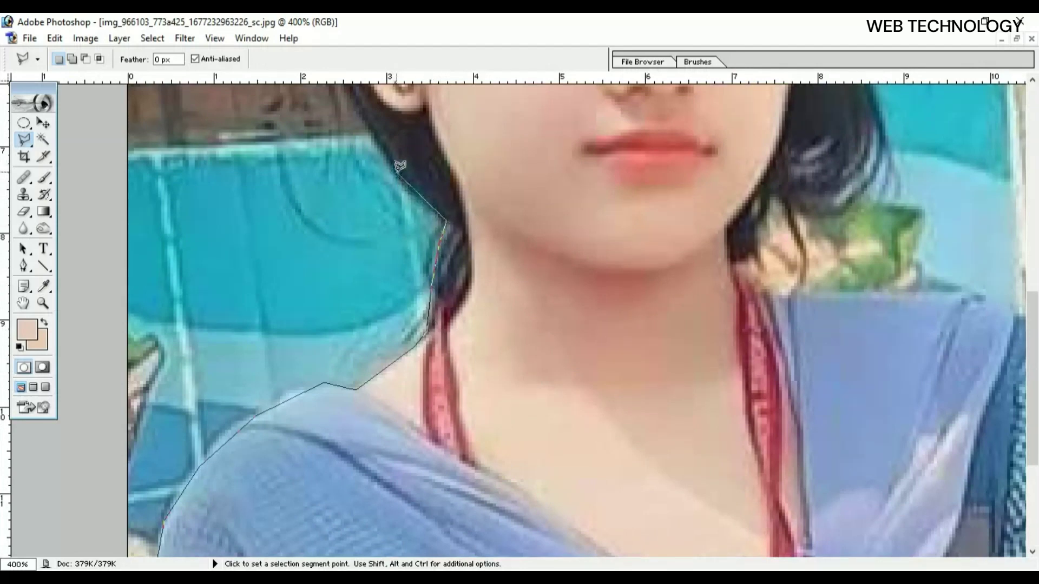
scroll(399, 165, up, 3)
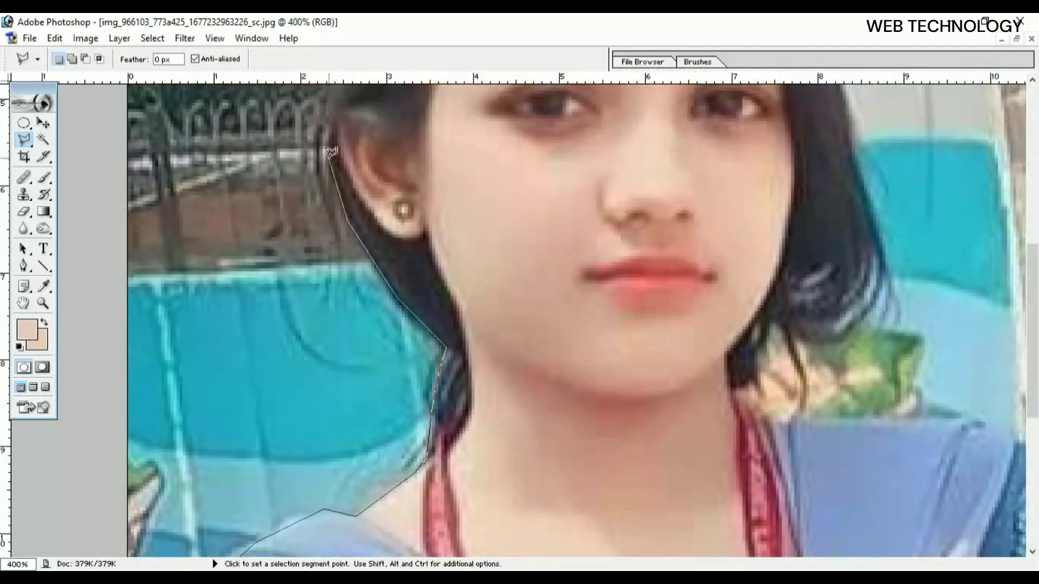
scroll(329, 271, up, 2)
scroll(325, 273, up, 1)
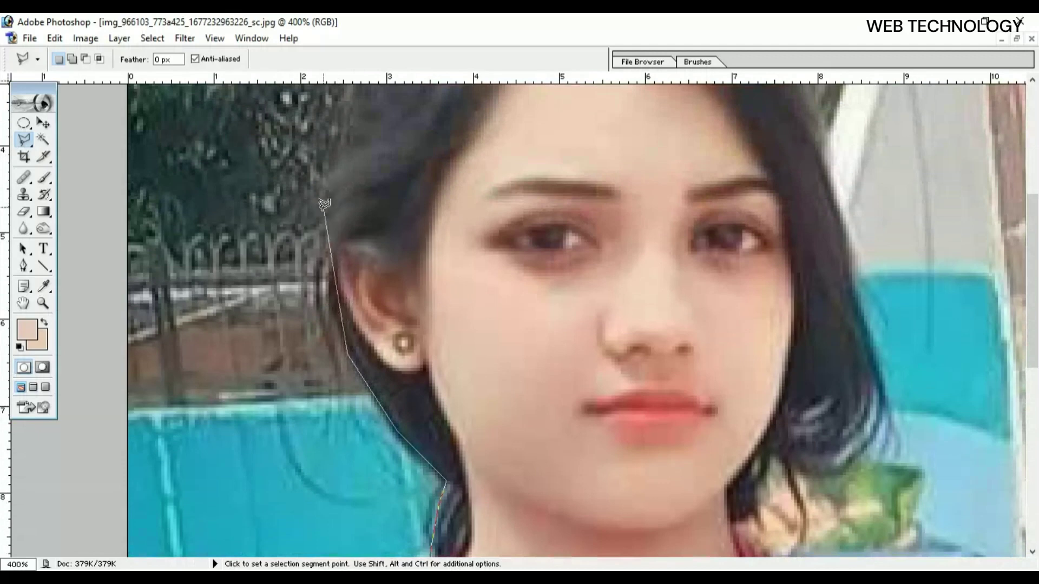
click(331, 176)
scroll(331, 176, up, 2)
scroll(347, 163, up, 1)
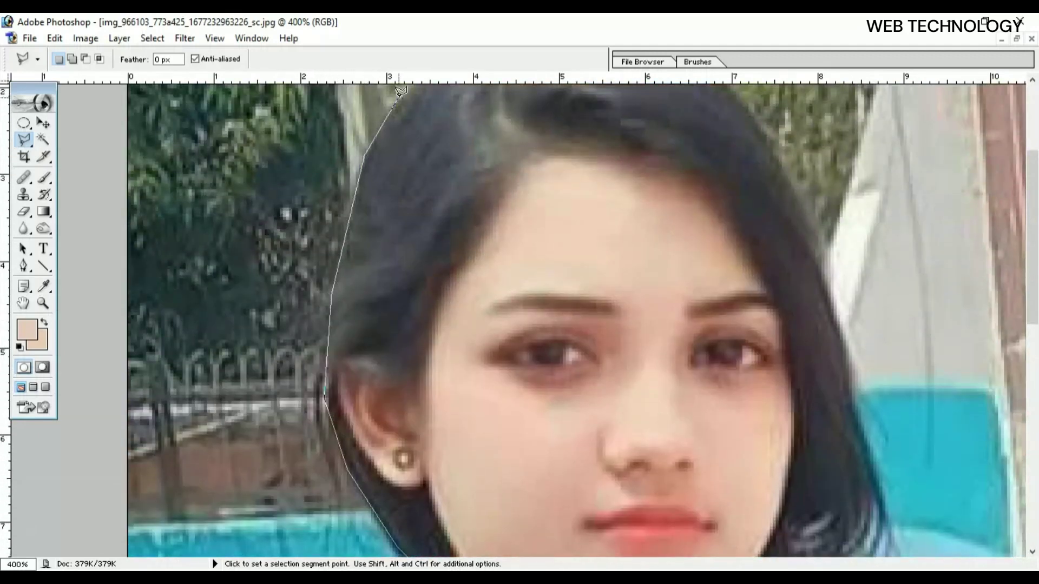
drag(400, 91, 425, 244)
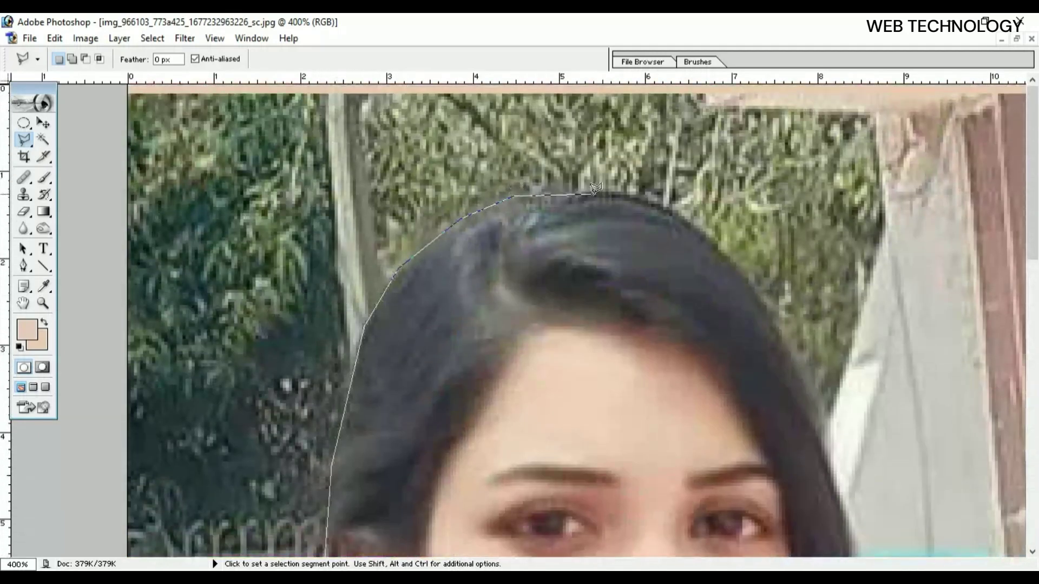
click(677, 215)
drag(779, 336, 780, 240)
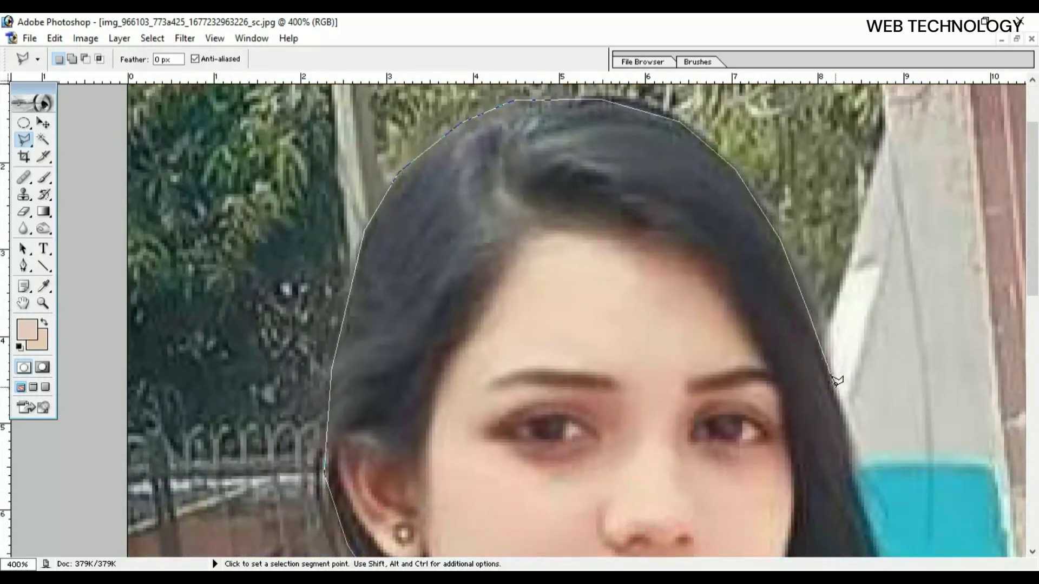
Step: Zoom out, add points across the image's top edge and close the outline into a selection
scroll(837, 381, down, 3)
scroll(807, 332, down, 1)
scroll(874, 405, down, 2)
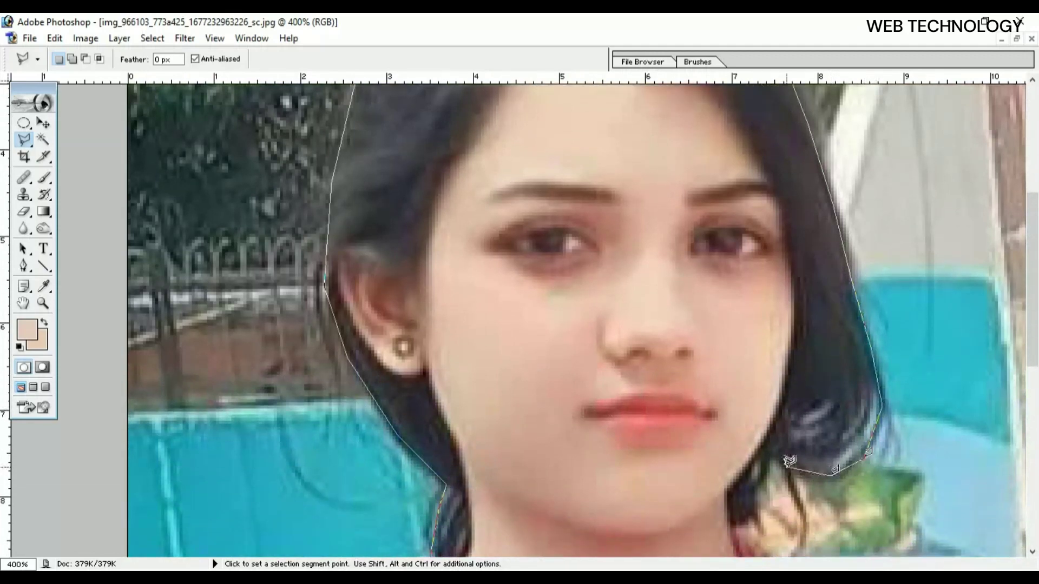
scroll(789, 460, down, 4)
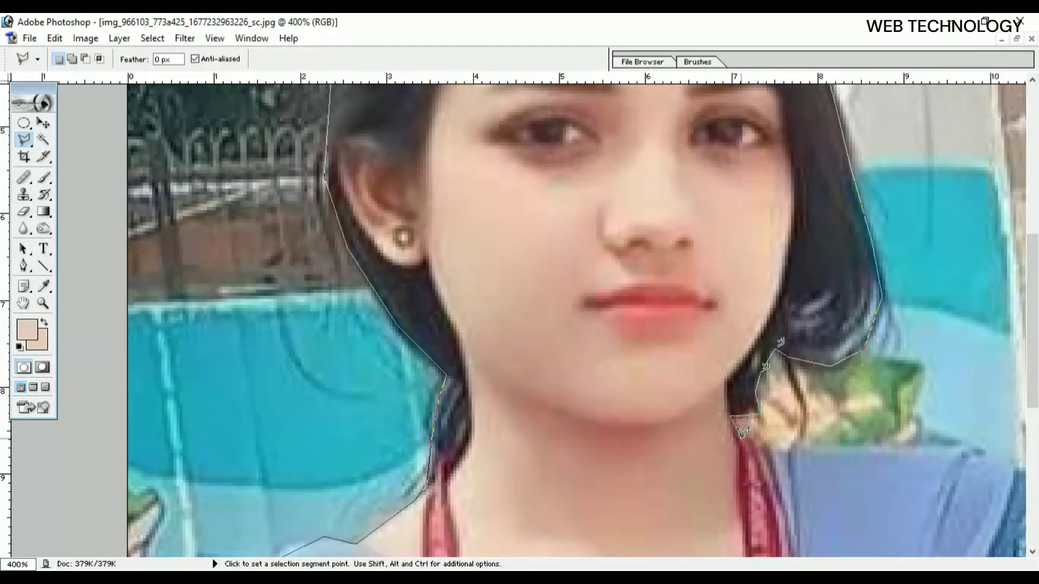
scroll(866, 439, down, 4)
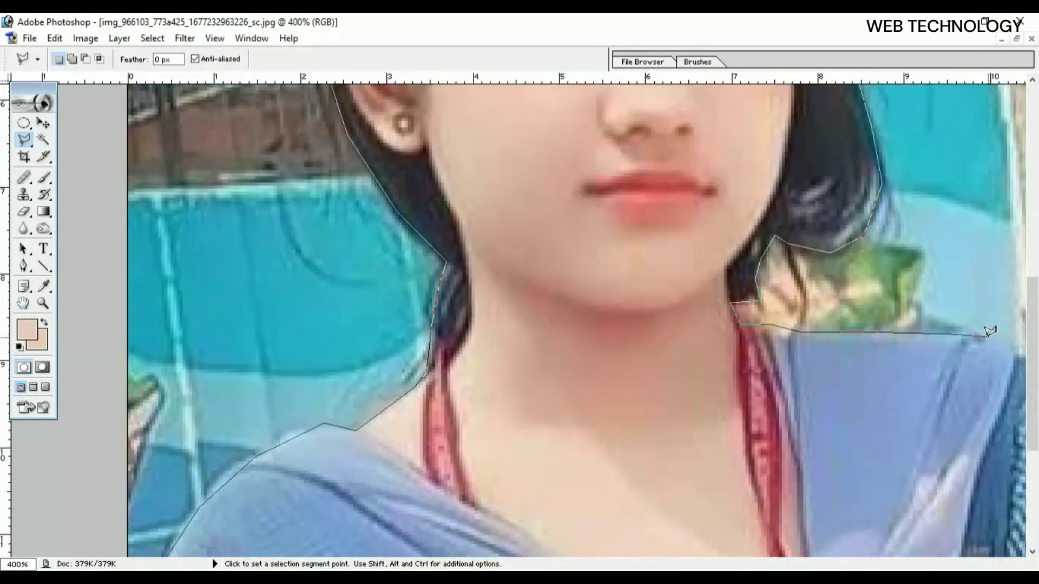
key(ctrl+minus)
key(ctrl+minus)
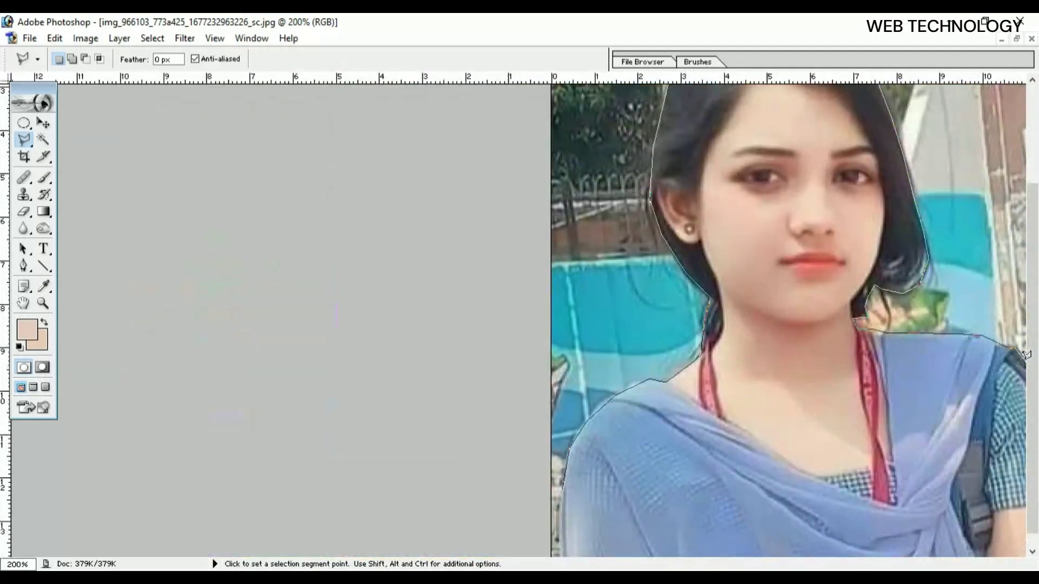
key(ctrl+minus)
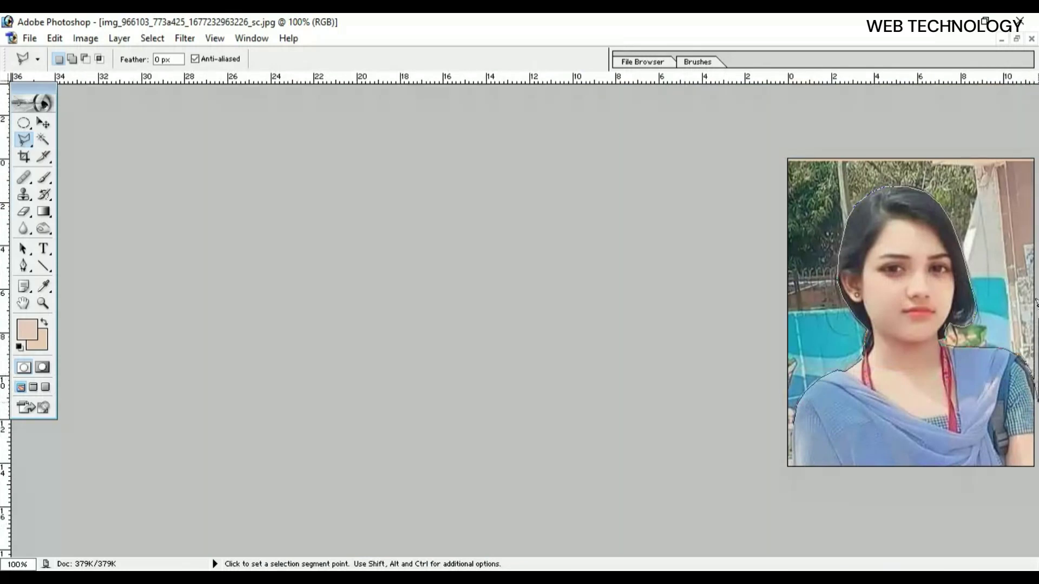
click(1037, 135)
click(739, 136)
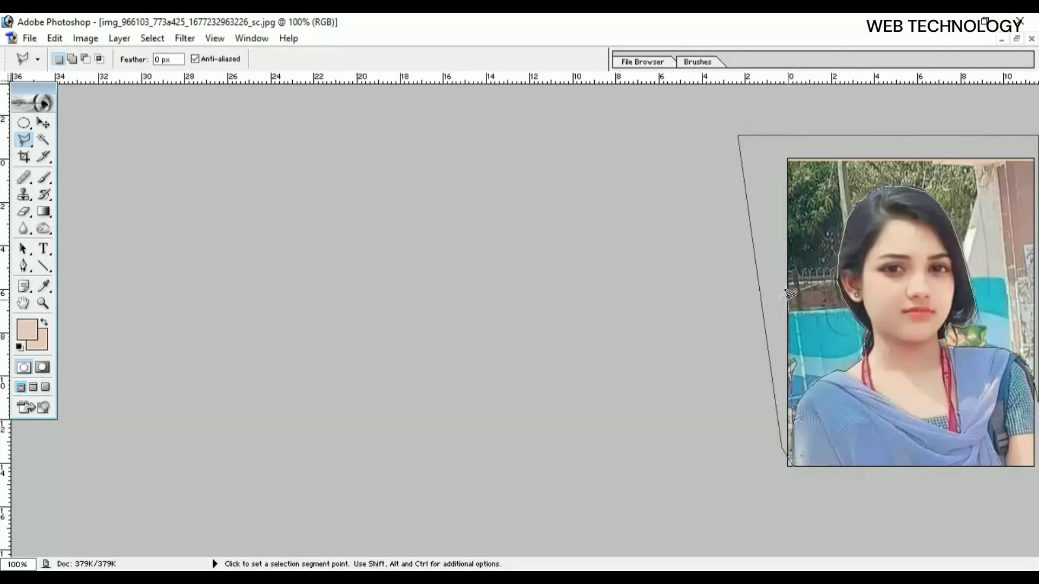
click(794, 417)
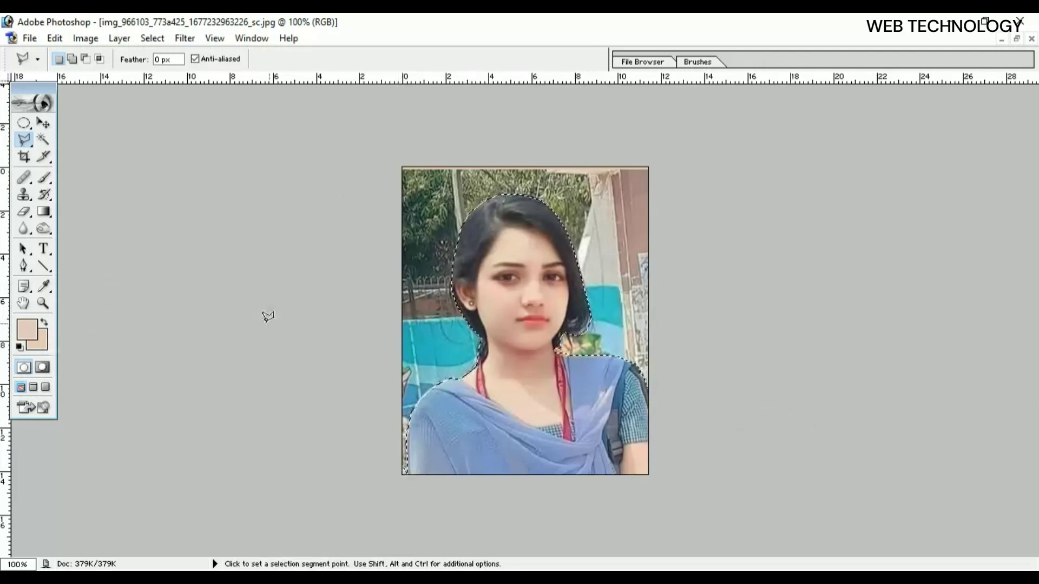
Step: Set the background colour to saturated blue #181DF6 in the Color Picker
click(41, 349)
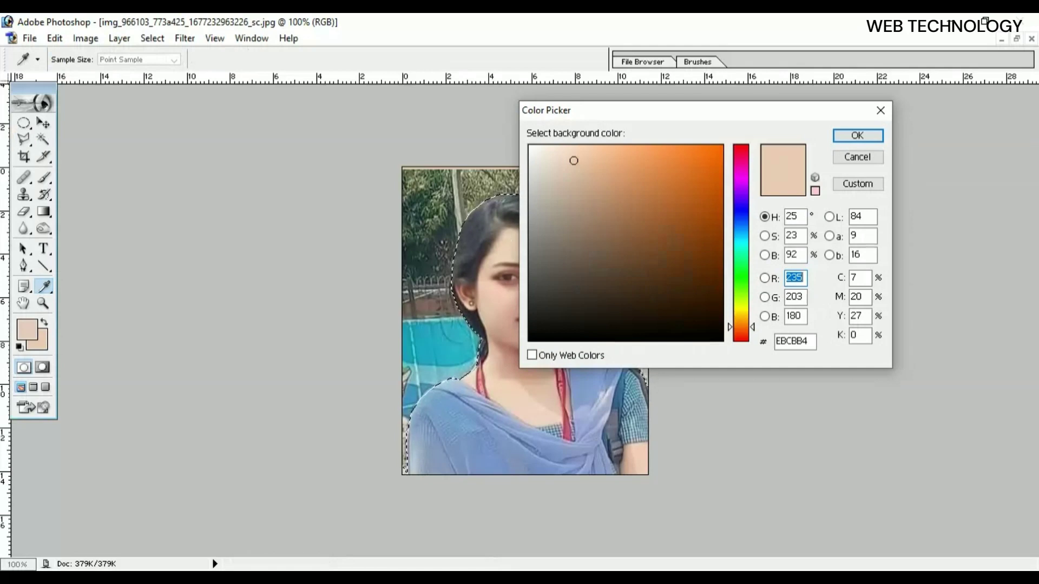
click(741, 212)
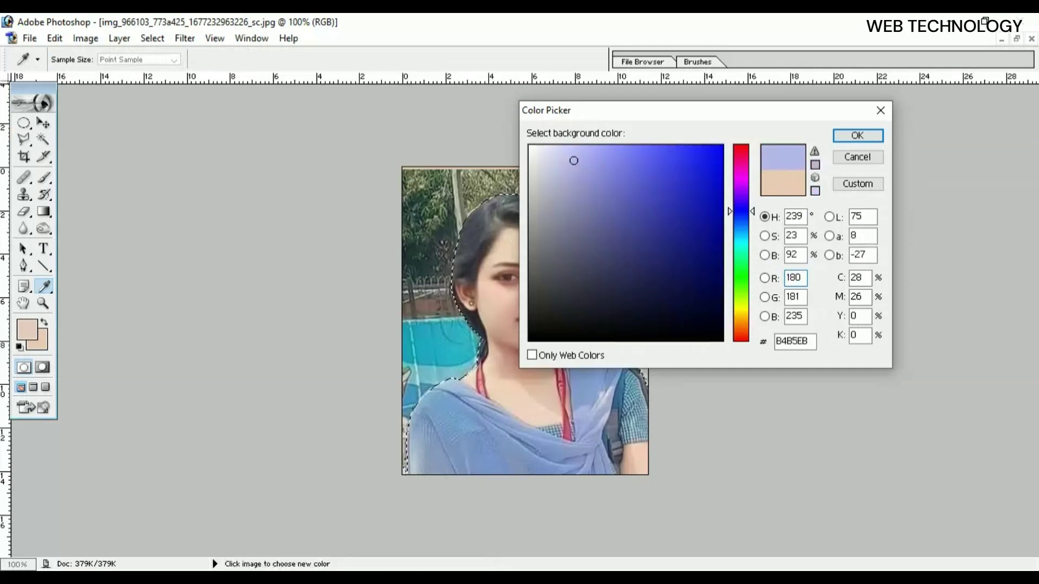
drag(573, 161, 703, 152)
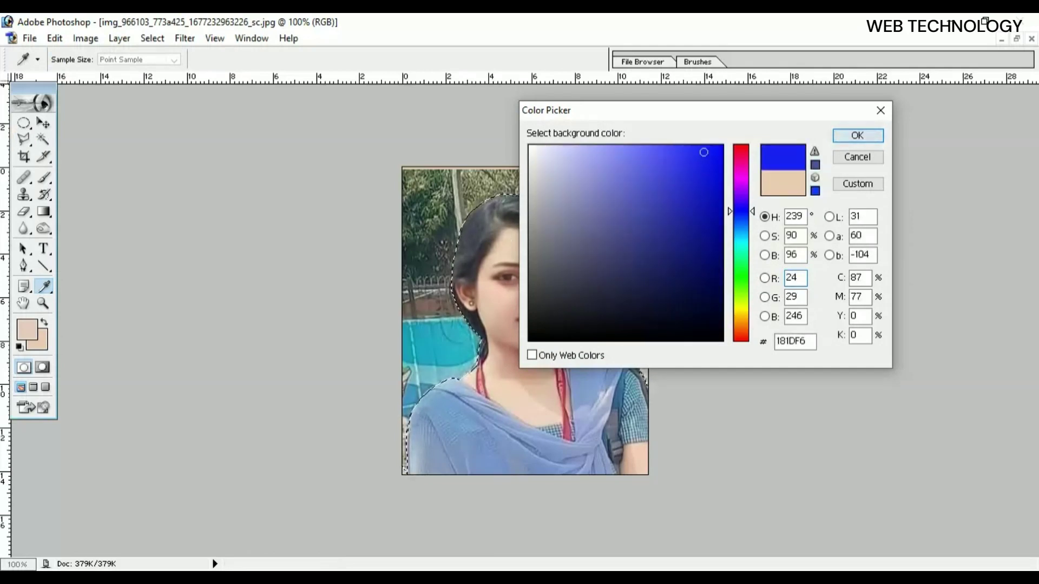
key(Return)
key(l)
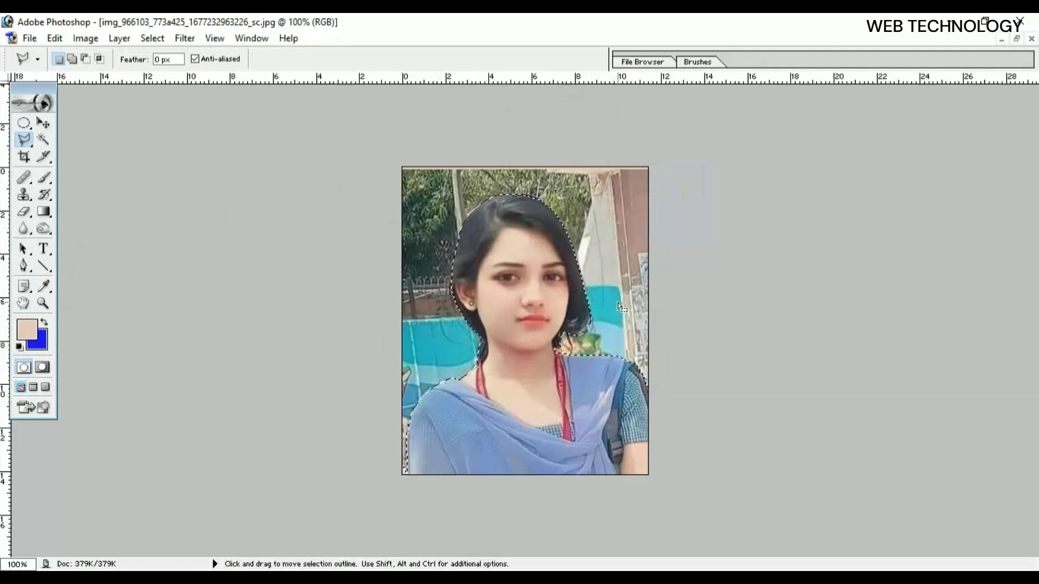
Step: Fill the area around the girl with the blue background colour, then deselect
key(Delete)
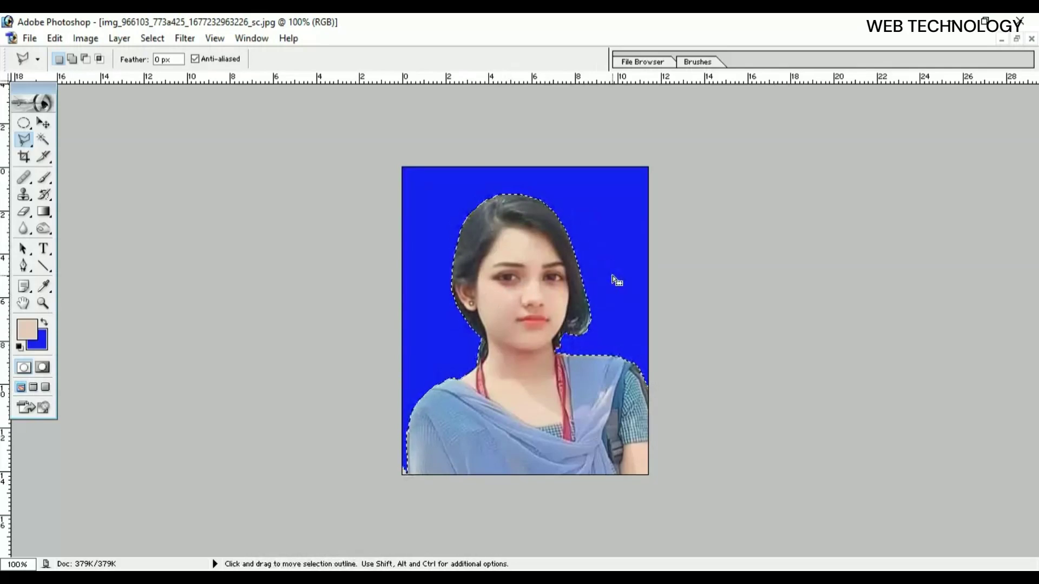
key(ctrl+z)
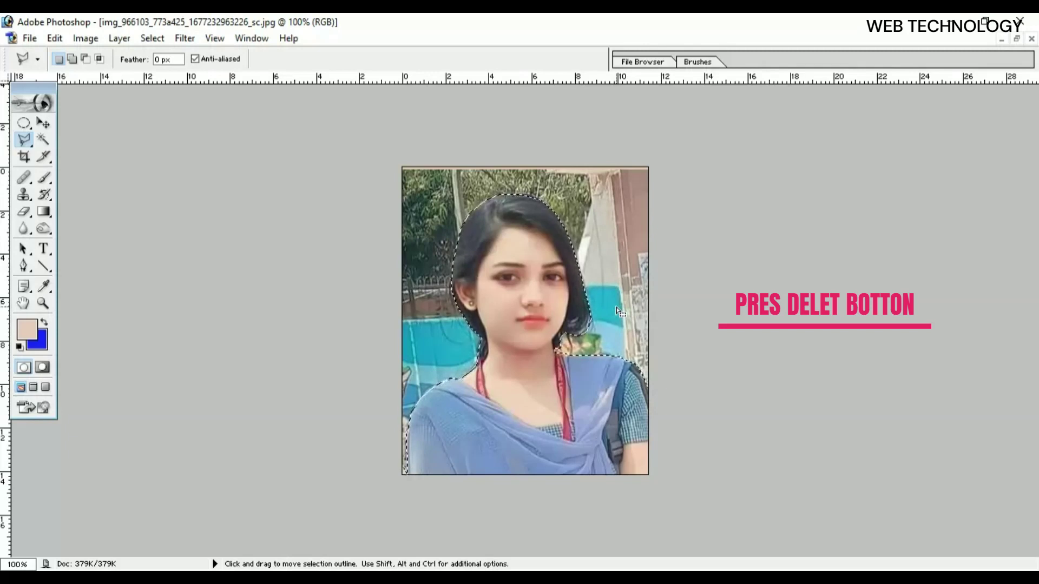
key(Delete)
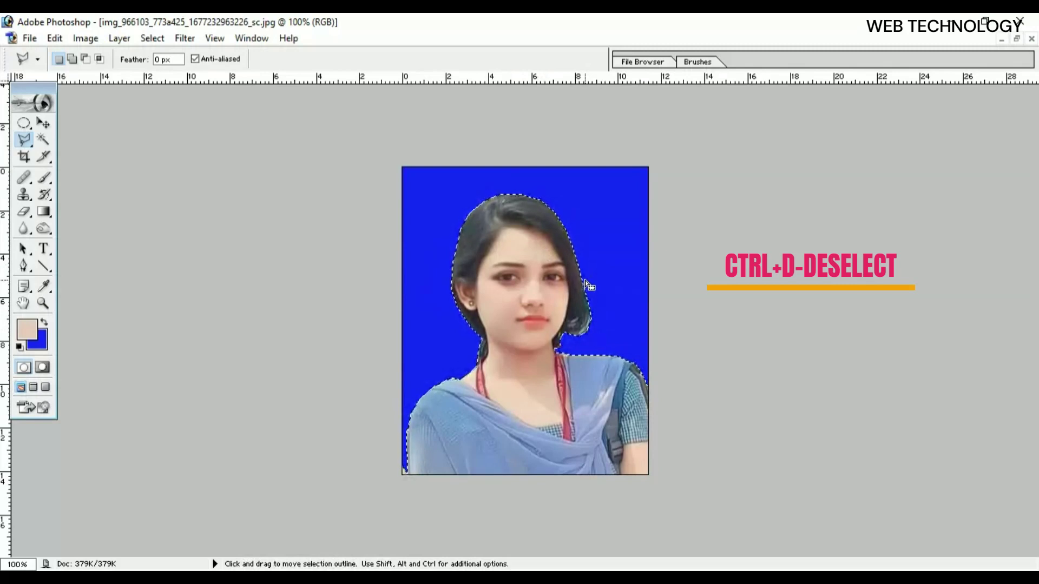
key(ctrl+d)
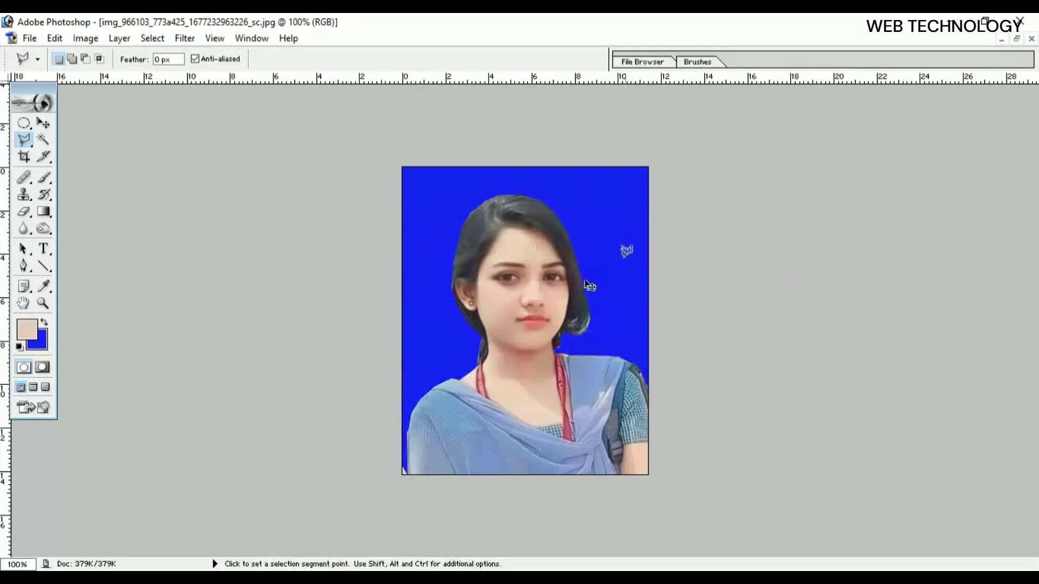
Step: Zoom in on the top of the hair and select the Burn tool with a 52 px brush
key(ctrl+plus)
key(ctrl+plus)
scroll(617, 298, up, 2)
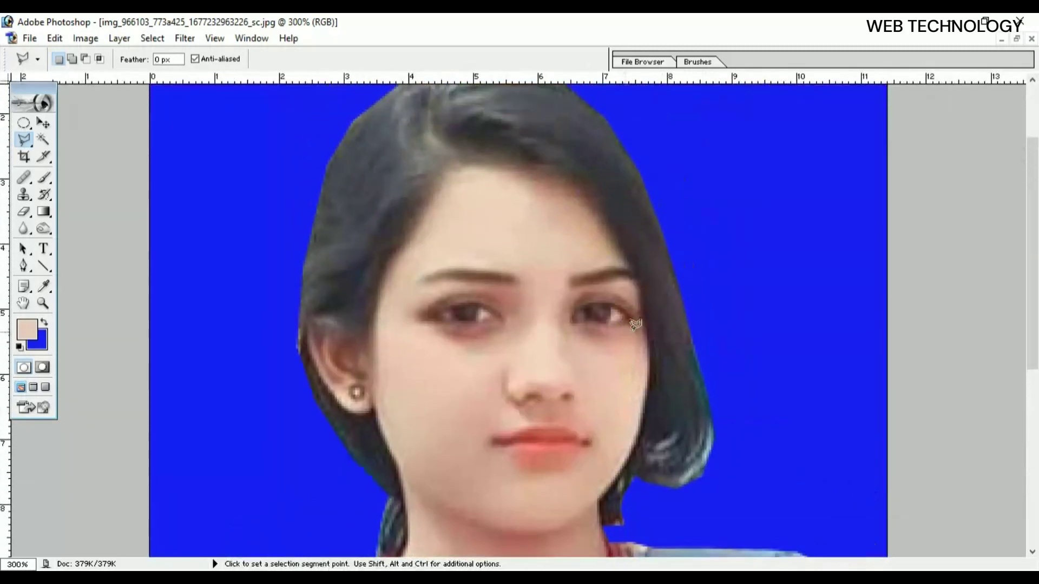
scroll(639, 325, up, 3)
key(ctrl+minus)
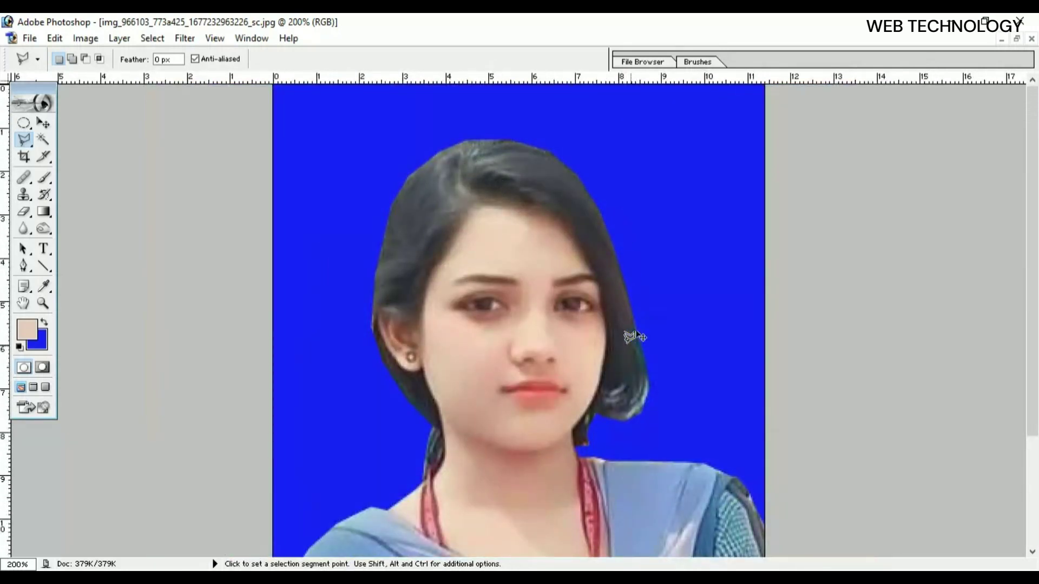
key(ctrl+plus)
scroll(487, 271, up, 3)
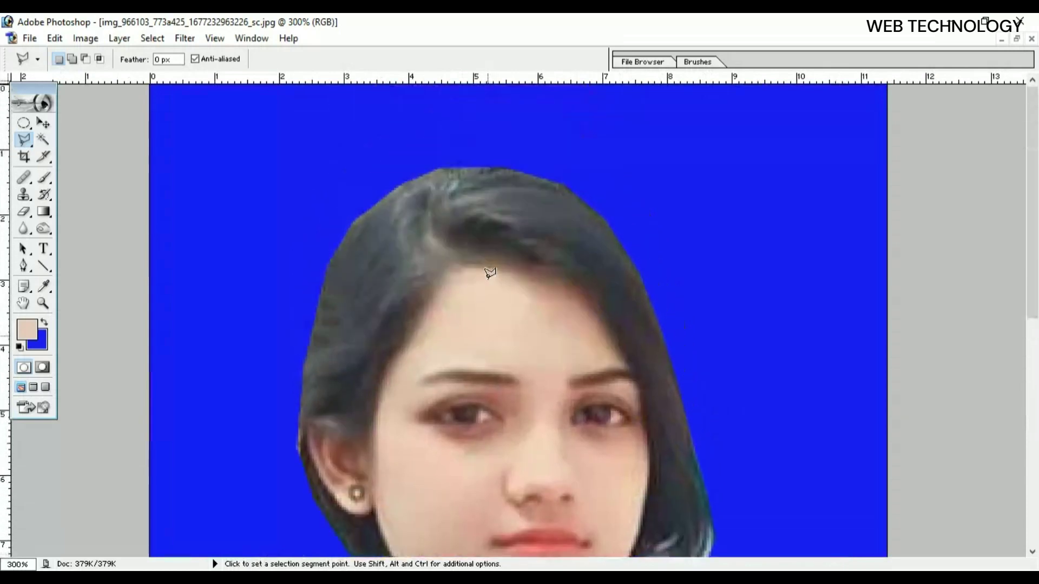
key(ctrl+plus)
key(ctrl+plus)
scroll(488, 273, up, 3)
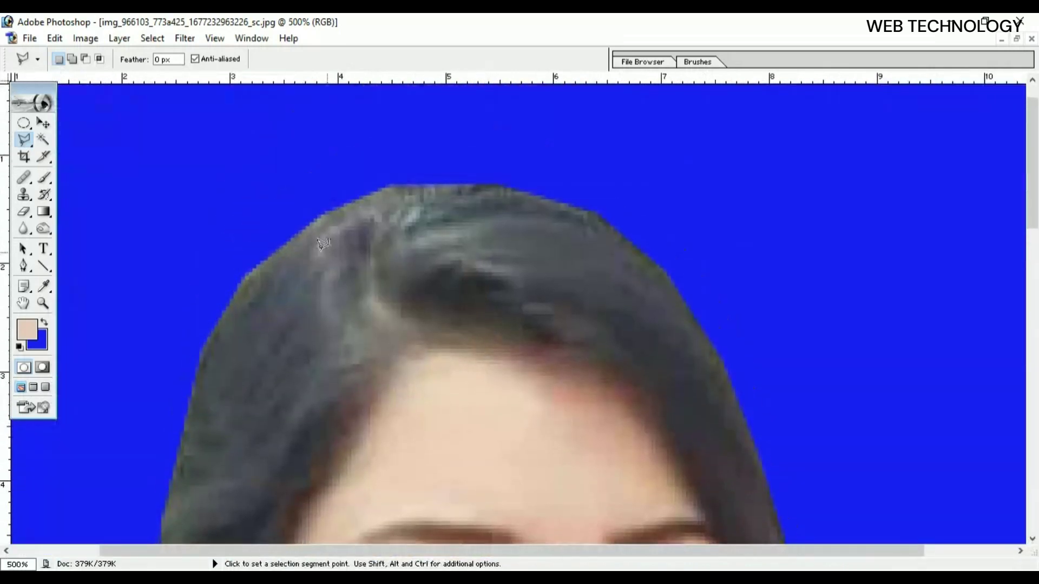
click(43, 229)
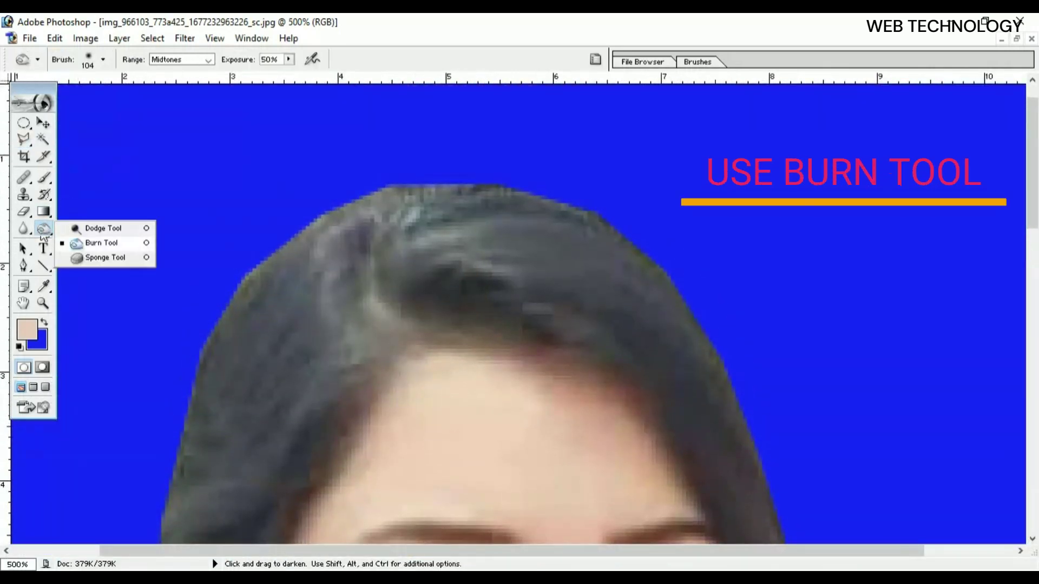
click(101, 243)
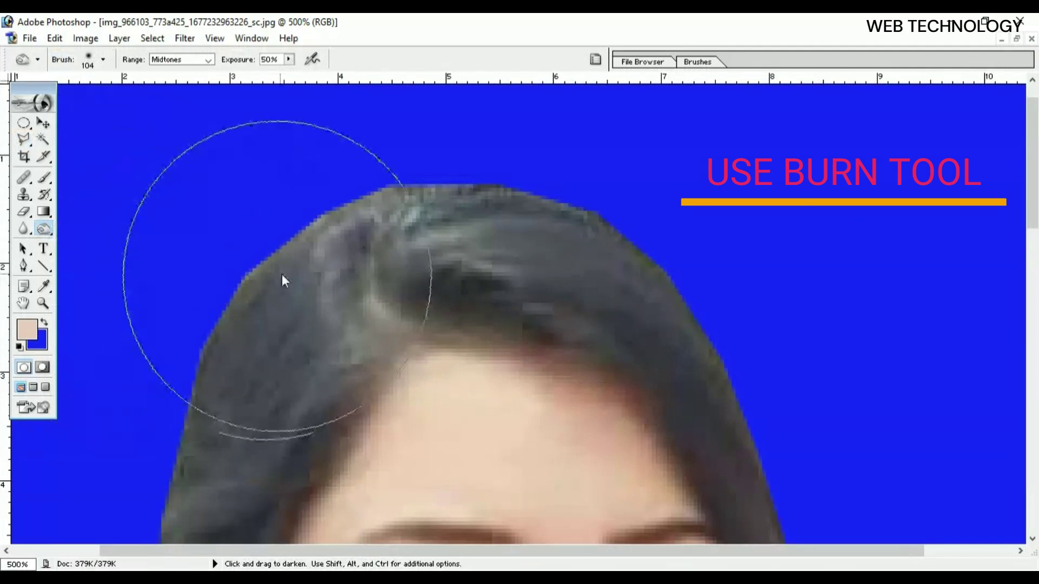
text(52)
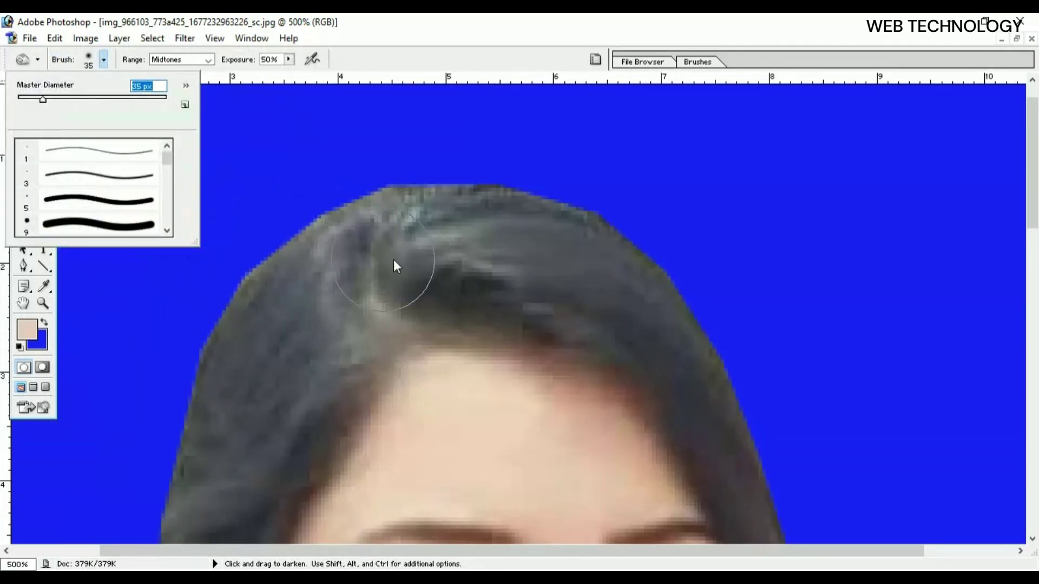
key(Return)
Step: Burn over the hair crown, brows and eye area to darken them
mouse_move(449, 242)
mouse_down()
mouse_move(521, 264)
mouse_move(426, 233)
mouse_move(328, 255)
mouse_move(225, 333)
mouse_up()
scroll(225, 332, down, 3)
drag(345, 265, 197, 338)
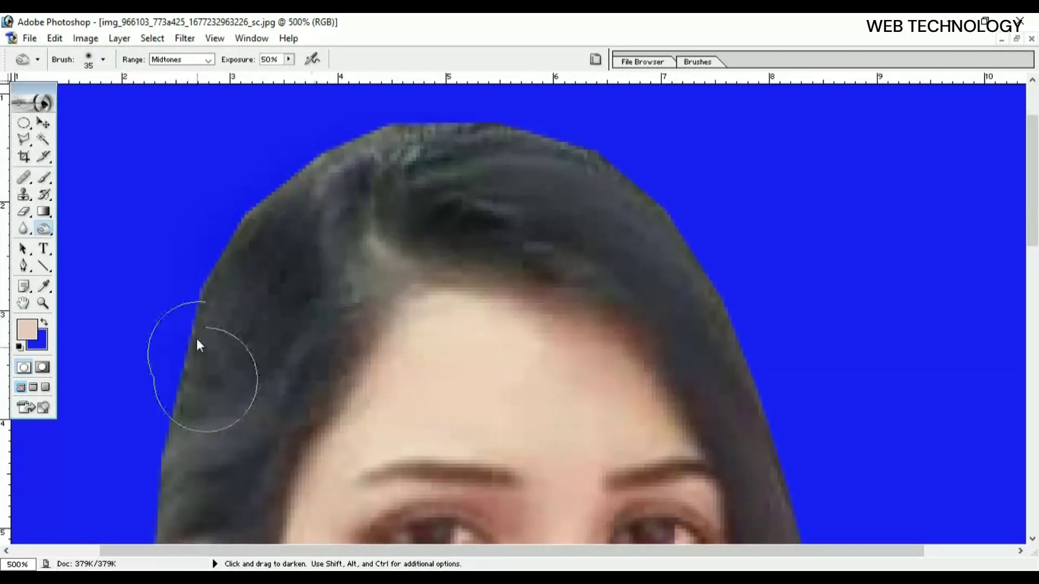
scroll(197, 339, down, 3)
mouse_move(254, 285)
mouse_down()
mouse_move(200, 390)
mouse_move(169, 398)
mouse_move(181, 375)
mouse_up()
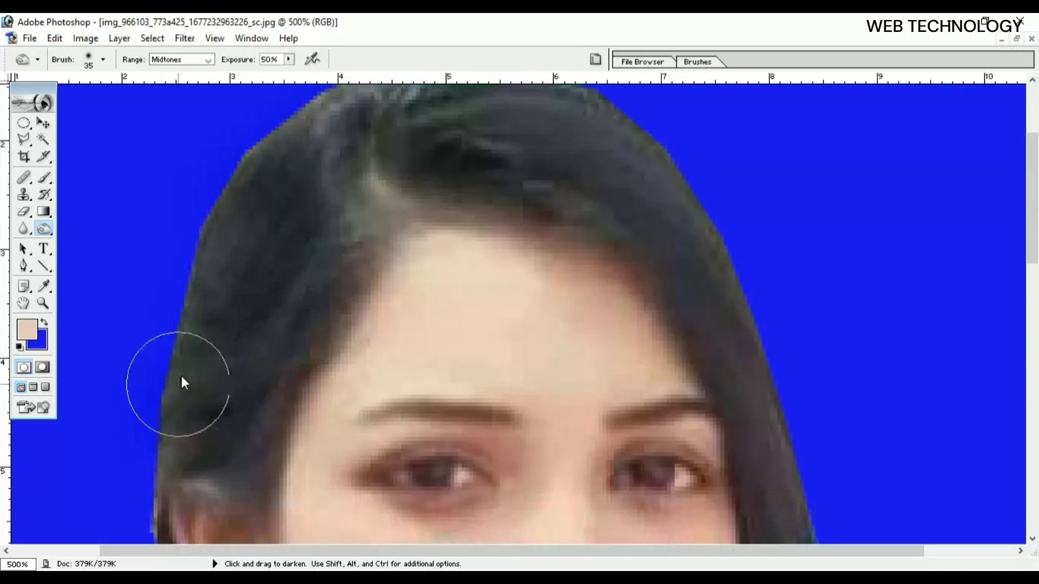
scroll(387, 179, up, 3)
drag(399, 174, 622, 241)
scroll(622, 241, down, 6)
mouse_move(703, 346)
mouse_down()
mouse_move(722, 285)
mouse_move(791, 395)
mouse_up()
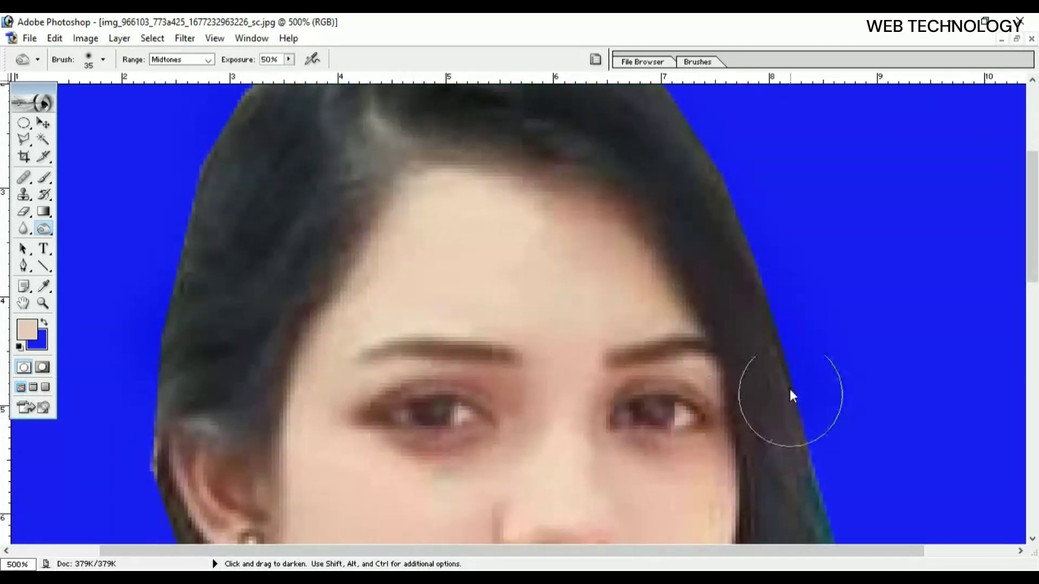
scroll(790, 390, down, 4)
scroll(807, 389, down, 4)
mouse_move(768, 332)
mouse_down()
mouse_move(807, 389)
mouse_move(774, 418)
mouse_move(815, 409)
mouse_up()
scroll(807, 389, down, 4)
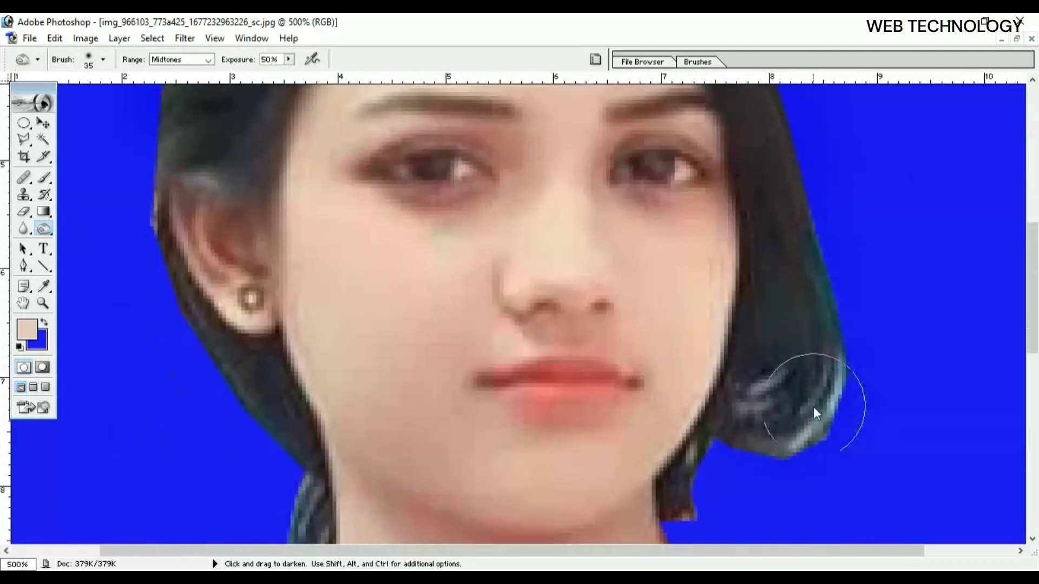
scroll(758, 384, down, 2)
scroll(703, 387, down, 1)
scroll(290, 379, down, 2)
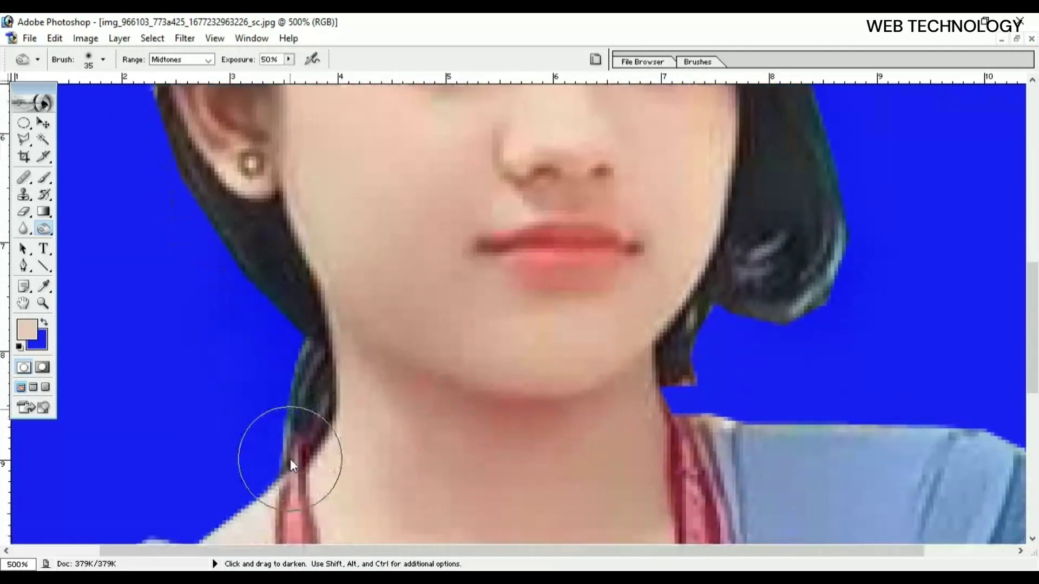
scroll(286, 457, up, 8)
scroll(189, 307, up, 4)
scroll(227, 259, up, 6)
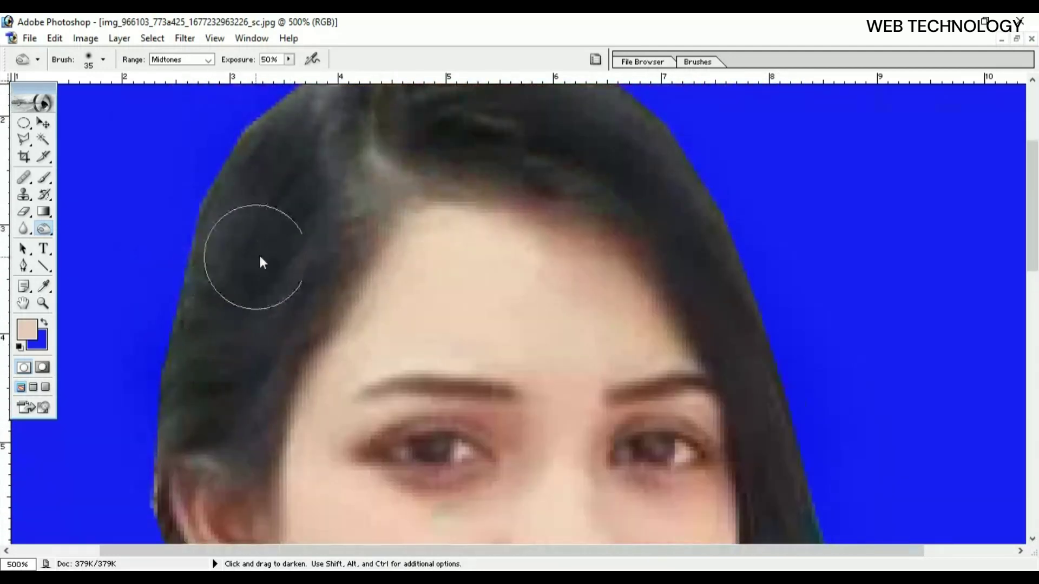
scroll(297, 191, up, 2)
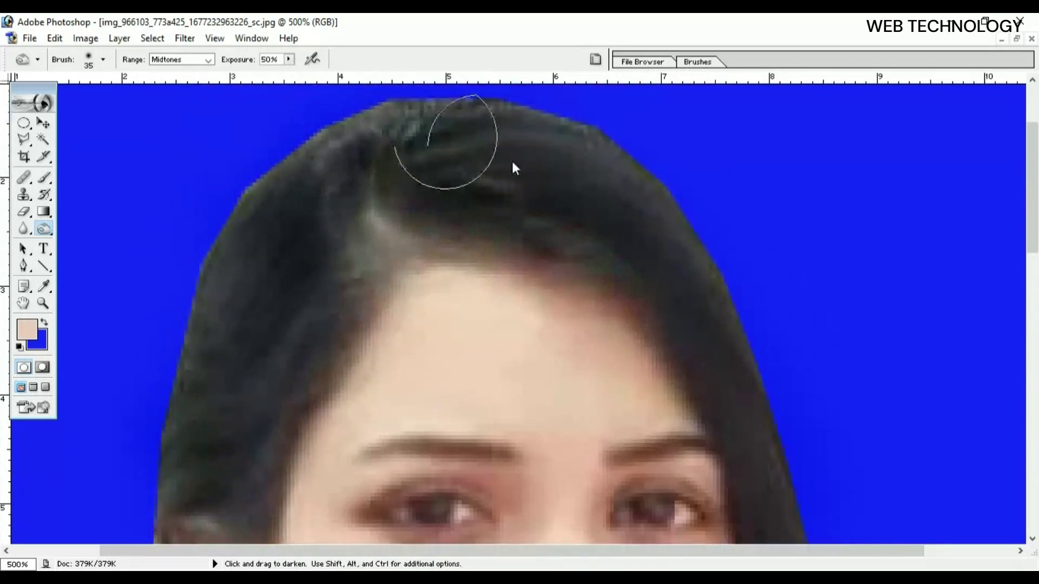
Step: Zoom in on the eyes and nose and scroll down the face
key(ctrl+minus)
key(ctrl+minus)
key(ctrl+minus)
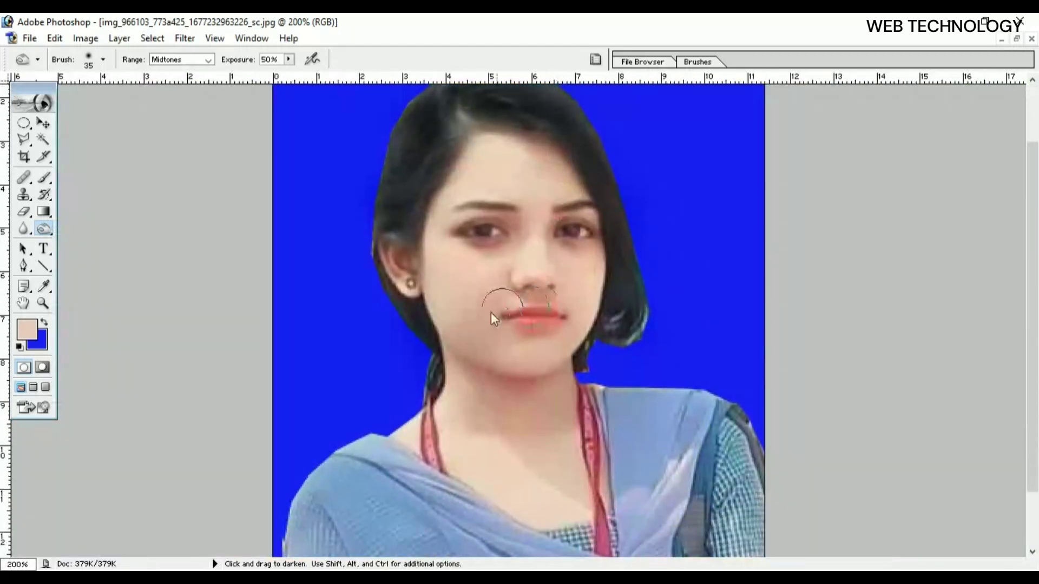
key(ctrl+plus)
key(ctrl+plus)
key(ctrl+plus)
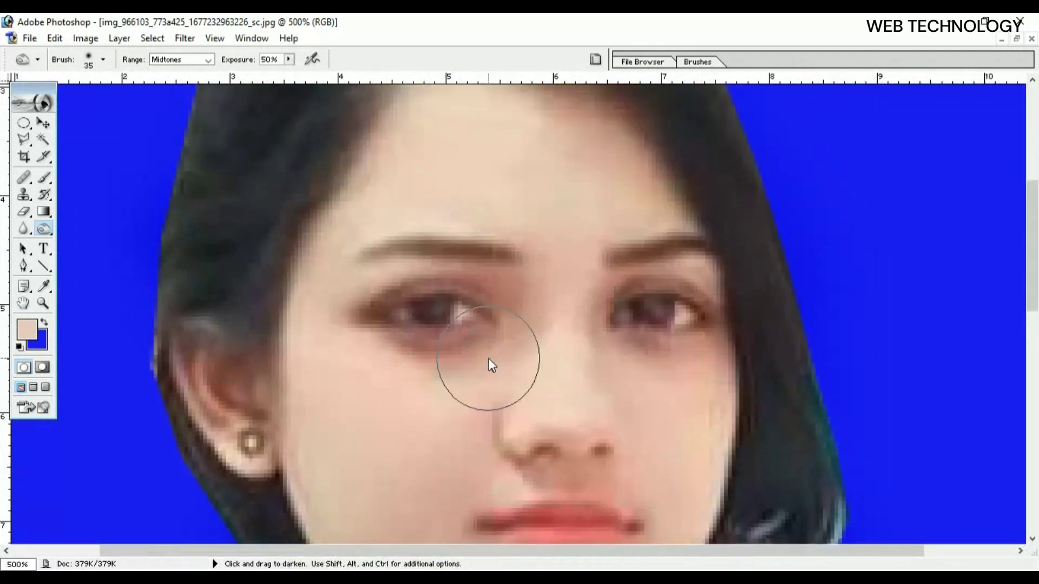
scroll(489, 359, up, 2)
scroll(489, 356, up, 1)
key(ctrl+plus)
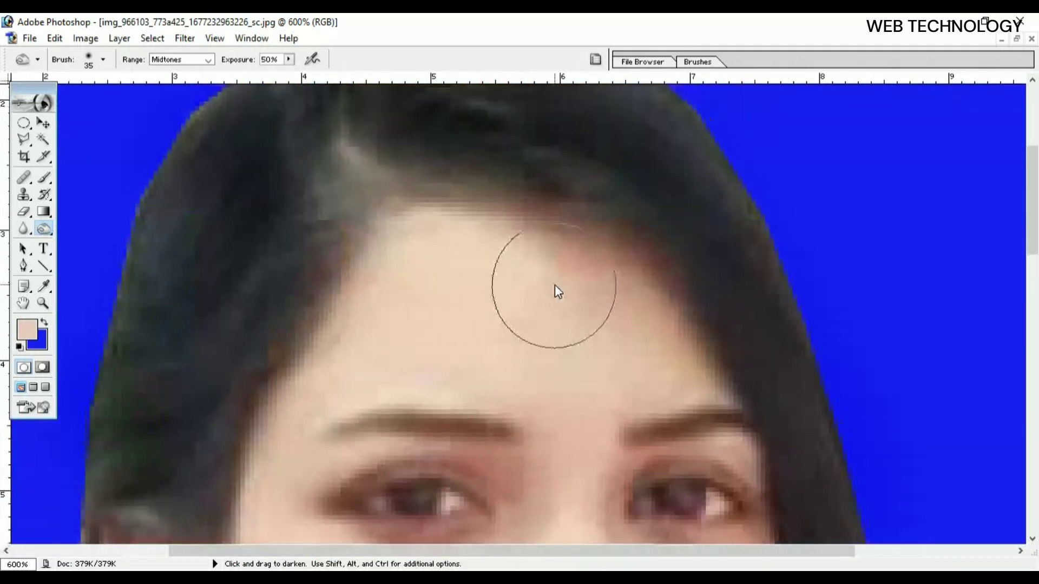
scroll(564, 340, down, 3)
scroll(564, 340, down, 1)
scroll(563, 340, down, 1)
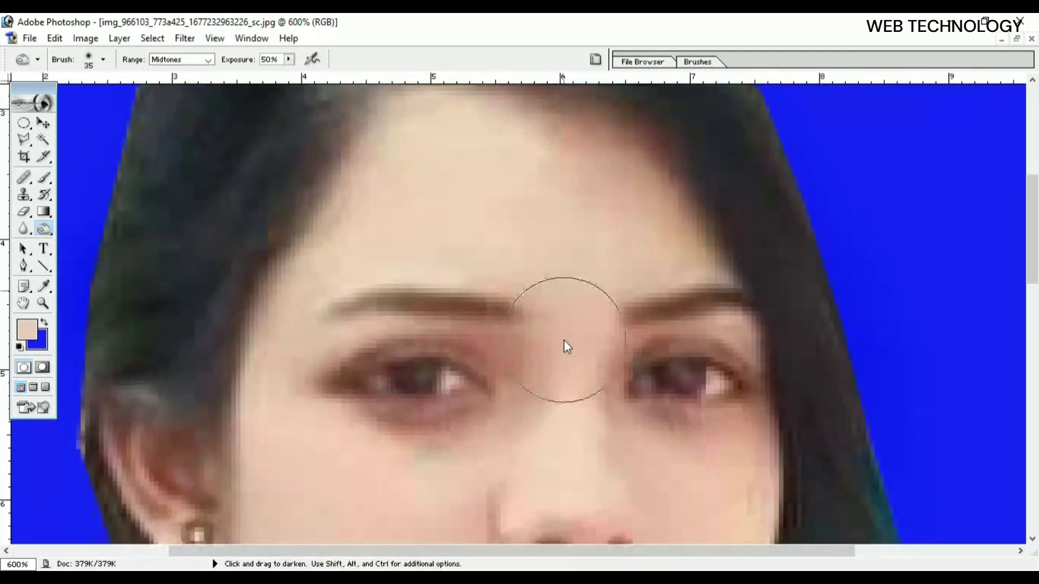
scroll(564, 346, down, 5)
scroll(564, 346, down, 1)
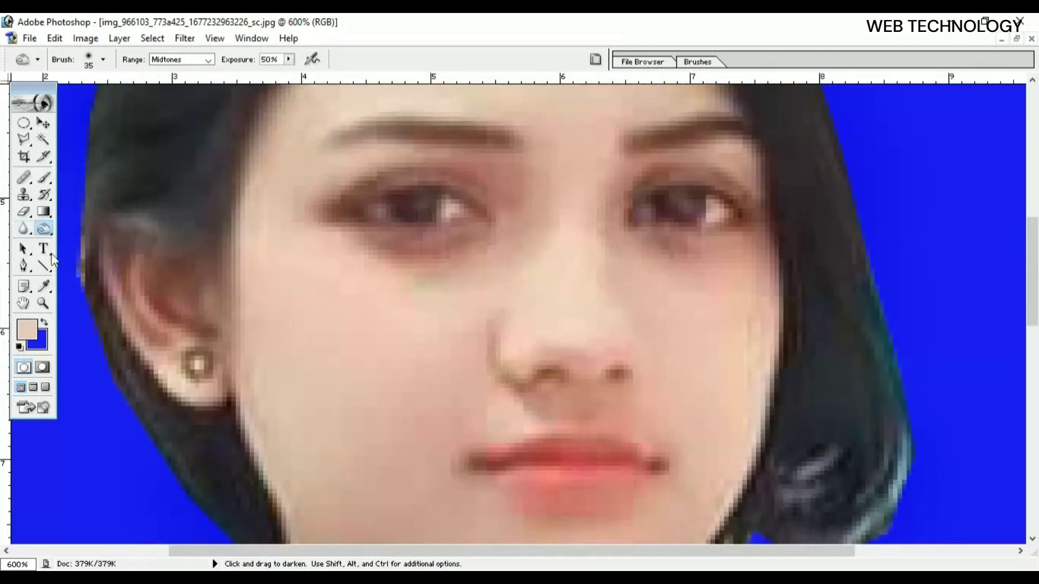
Step: Set the background colour to skin tone F2C7B6 sampled from her cheek
click(45, 288)
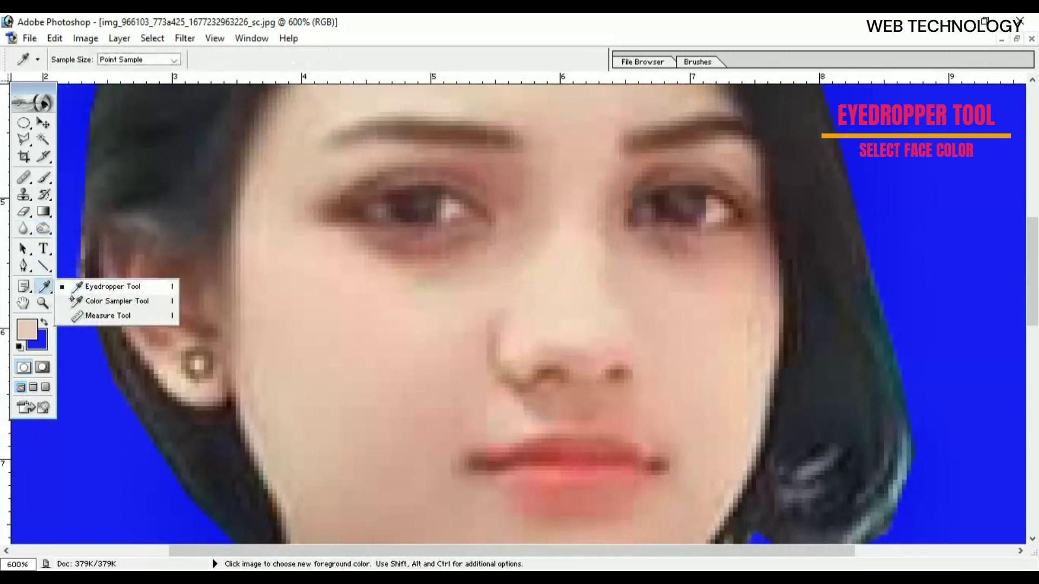
click(103, 286)
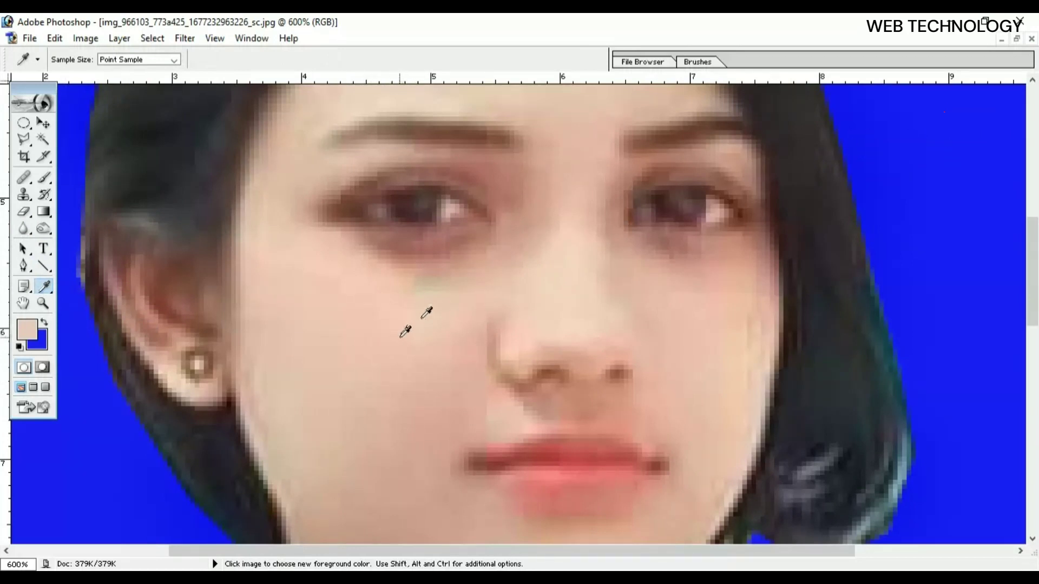
click(41, 347)
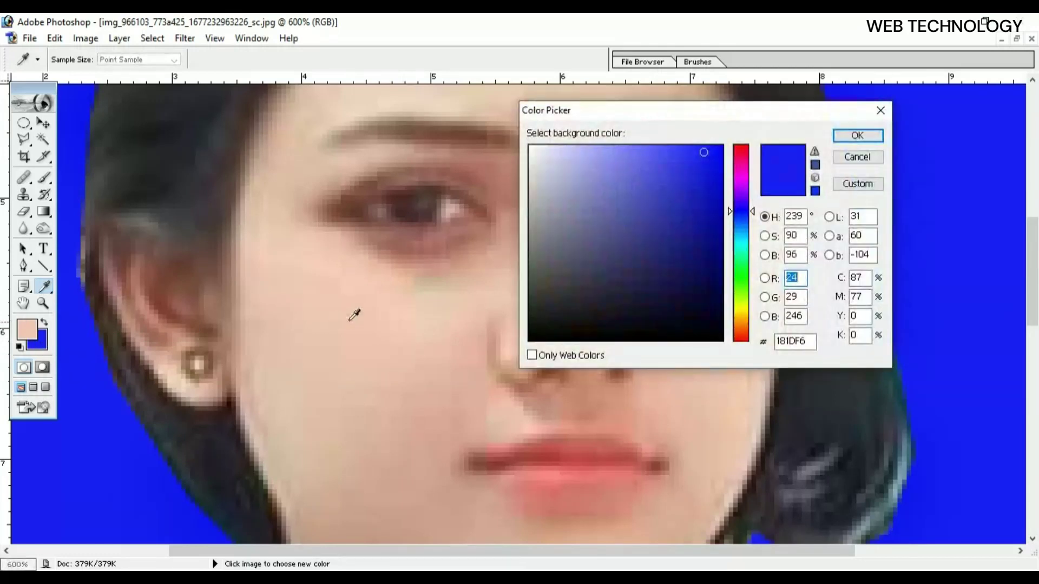
click(415, 328)
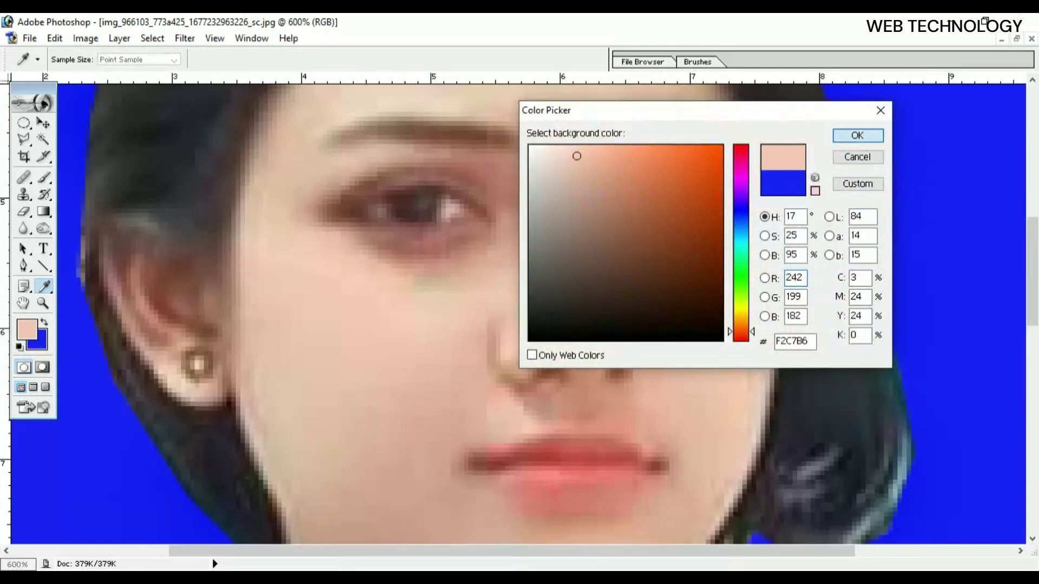
key(Return)
click(45, 180)
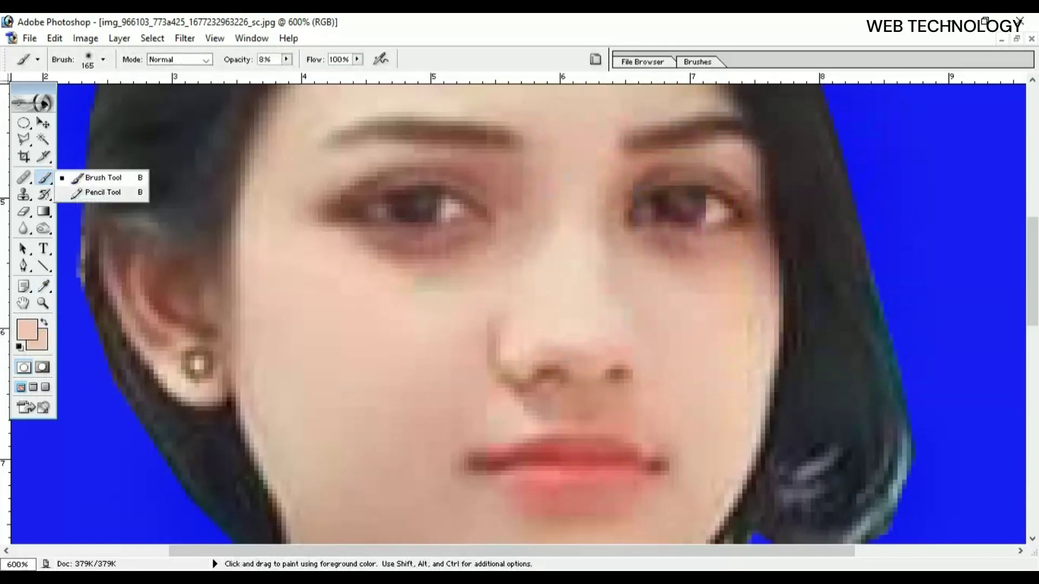
Step: Set up the Brush with a 30 px master diameter and 9% opacity
click(86, 177)
click(103, 60)
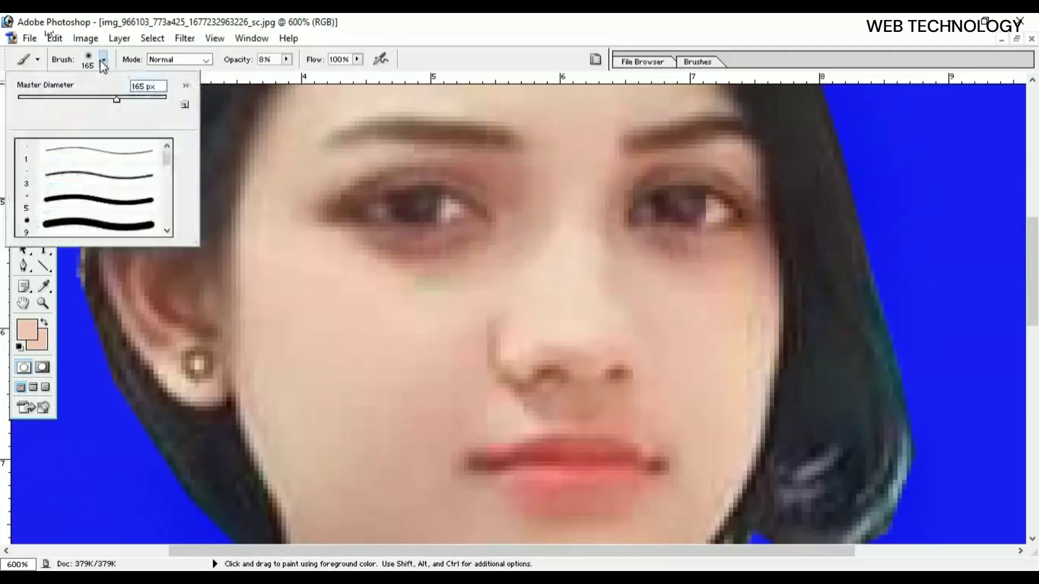
drag(61, 99, 50, 99)
key(bracketleft)
key(bracketleft)
key(bracketleft)
scroll(390, 217, up, 3)
scroll(502, 253, up, 3)
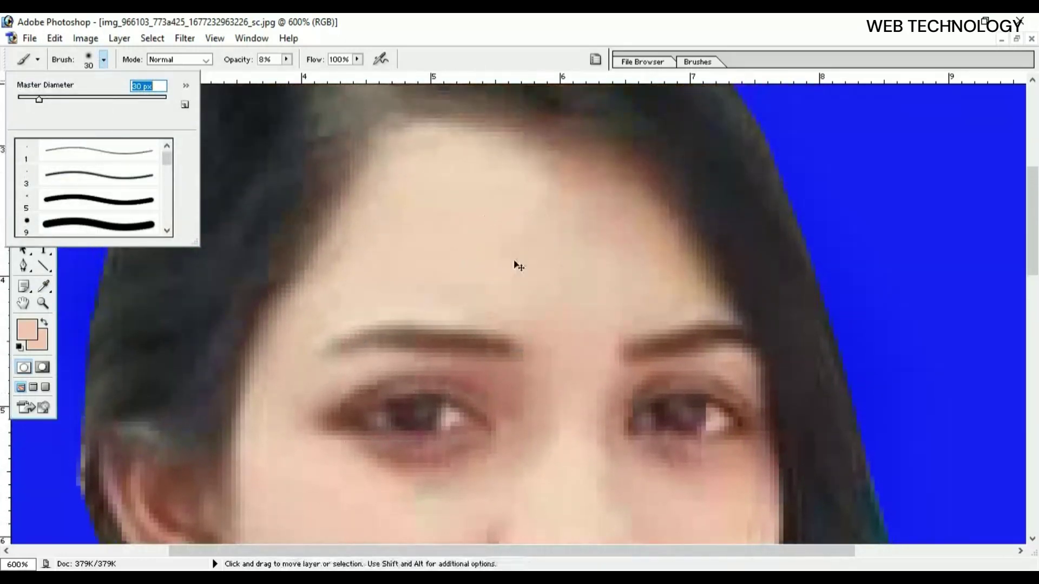
key(ctrl+plus)
scroll(558, 275, up, 1)
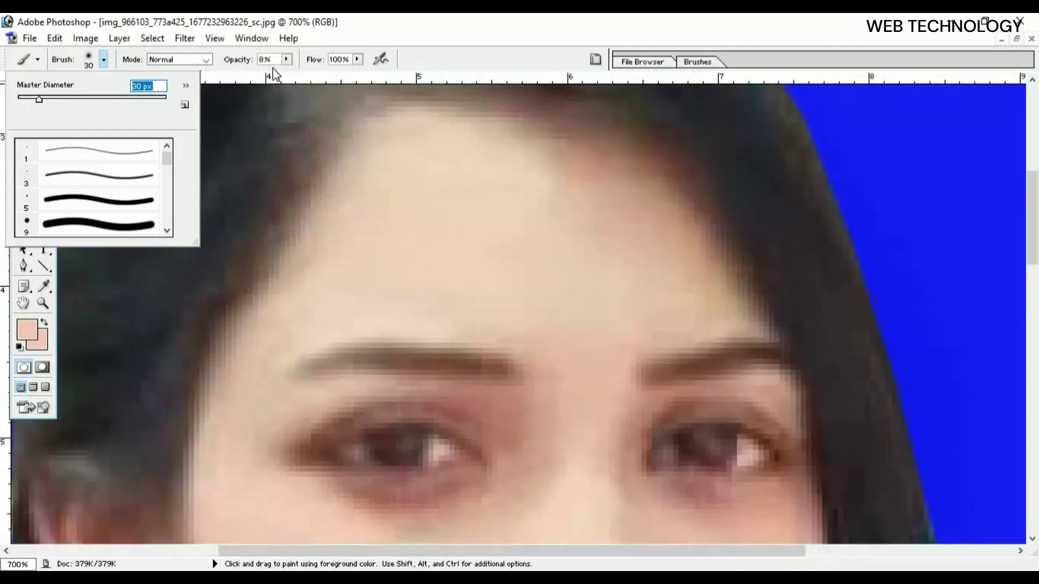
click(287, 61)
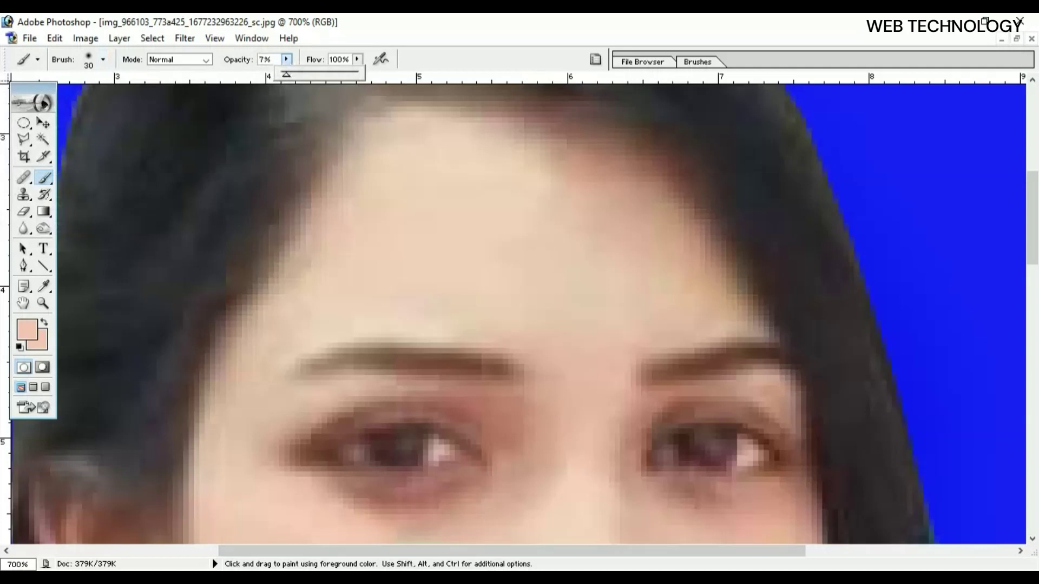
scroll(569, 209, up, 2)
scroll(573, 239, up, 2)
click(590, 241)
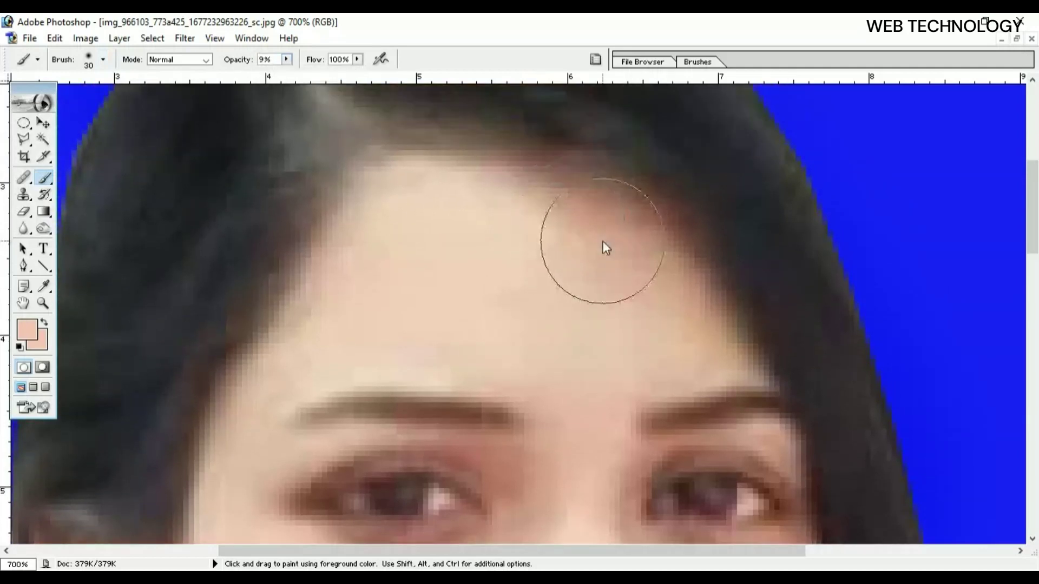
Step: Paint faint skin tone over the forehead hairline and under both eyes
mouse_move(657, 281)
mouse_down()
mouse_move(696, 334)
mouse_move(691, 346)
mouse_move(654, 285)
mouse_move(537, 230)
mouse_move(498, 233)
mouse_up()
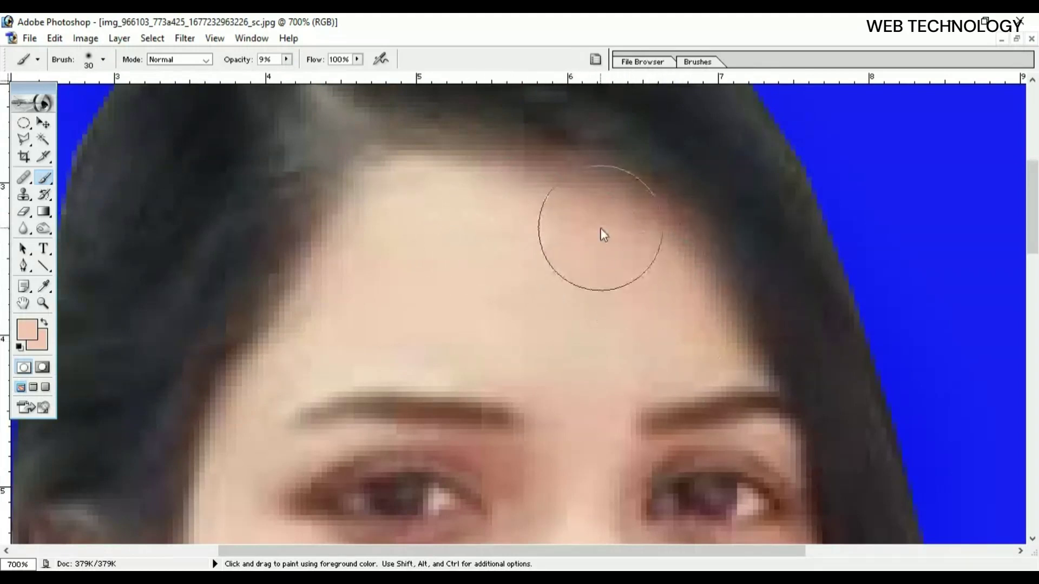
scroll(466, 231, down, 5)
scroll(482, 383, down, 5)
mouse_move(482, 382)
mouse_down()
mouse_move(431, 348)
mouse_move(427, 360)
mouse_move(337, 340)
mouse_move(456, 329)
mouse_up()
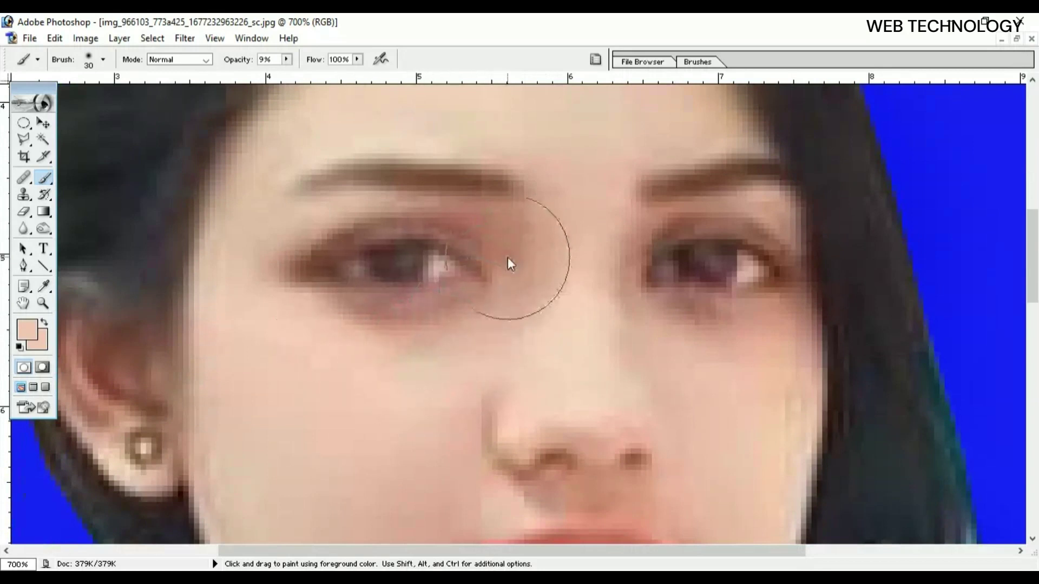
scroll(595, 335, down, 5)
mouse_move(686, 250)
mouse_down()
mouse_move(765, 227)
mouse_move(701, 230)
mouse_move(721, 234)
mouse_move(772, 315)
mouse_up()
Step: Scroll down to the neck, then zoom out to view the whole photo
scroll(772, 316, down, 3)
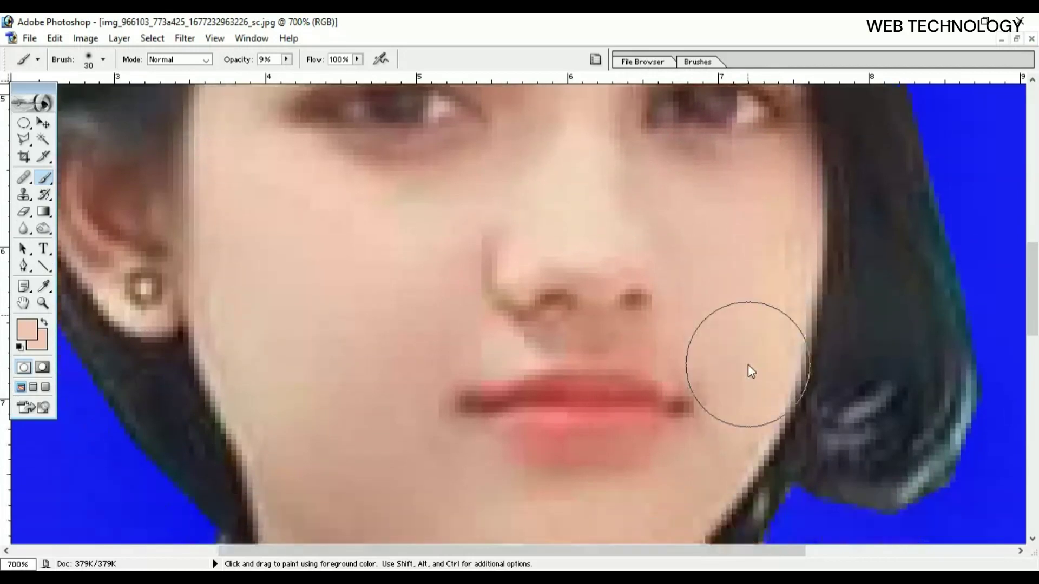
scroll(748, 365, down, 3)
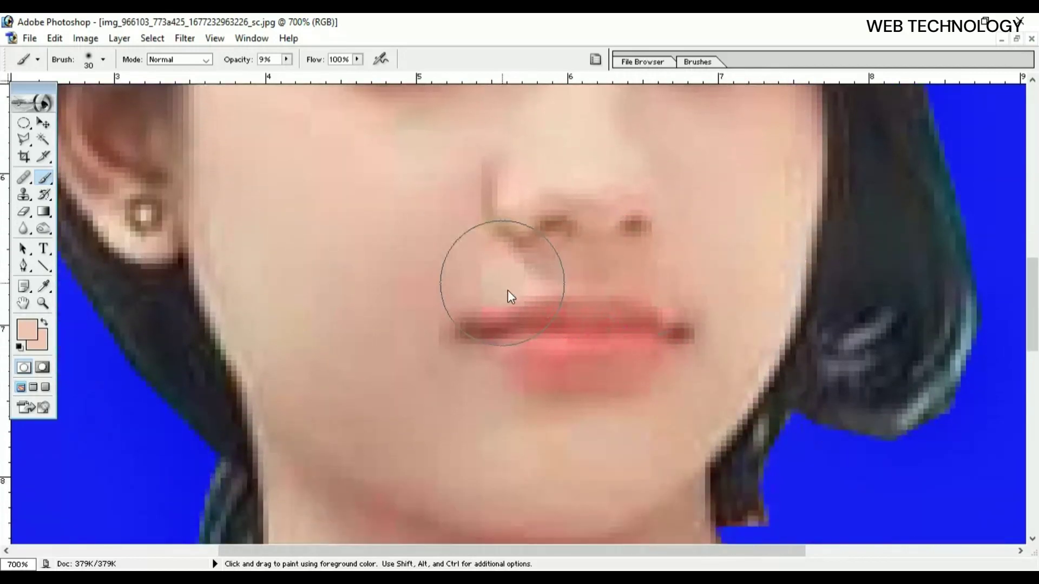
scroll(507, 290, down, 5)
scroll(502, 386, down, 5)
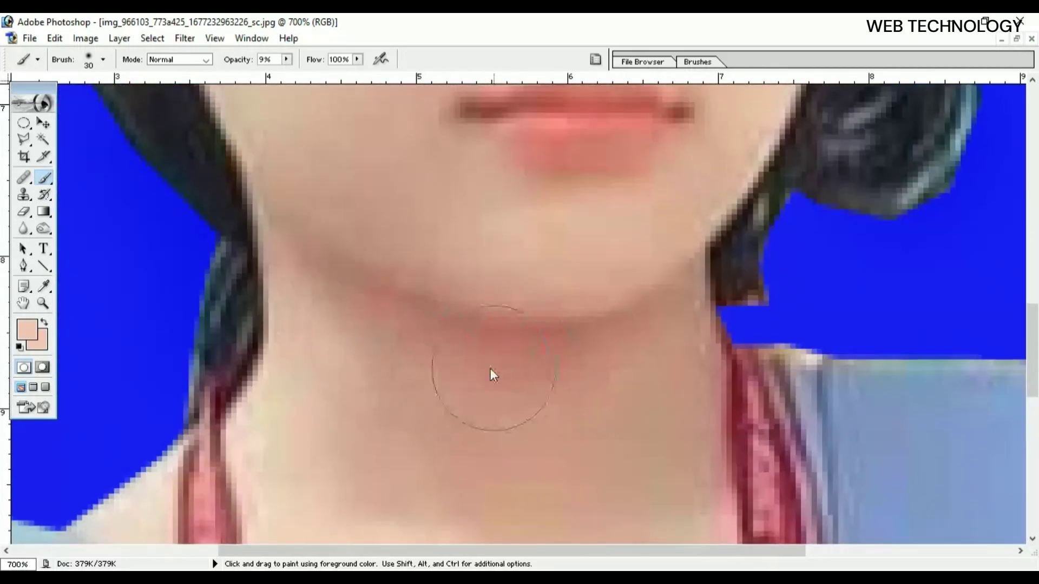
scroll(628, 319, down, 3)
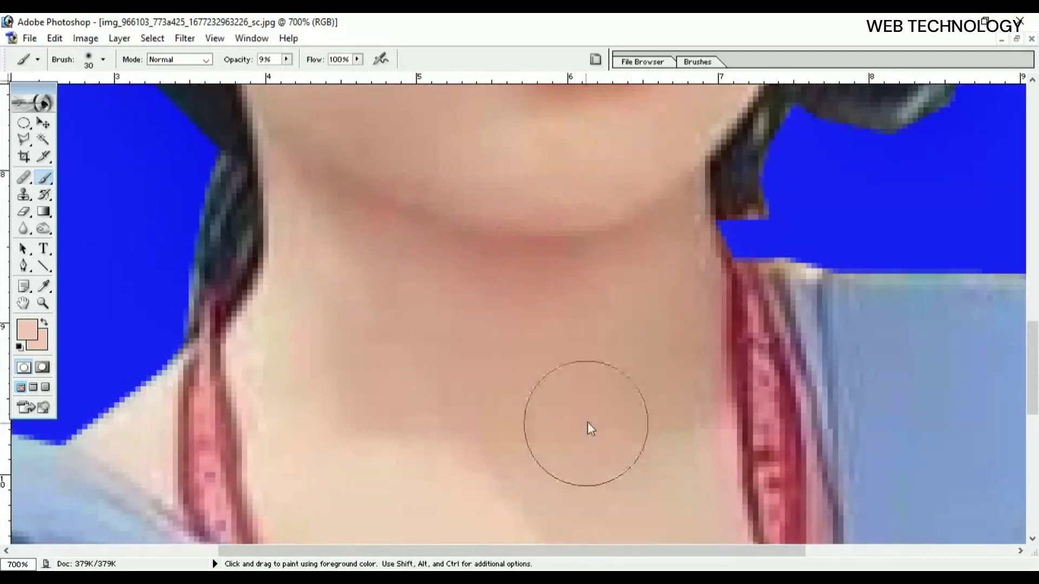
scroll(644, 379, down, 2)
scroll(401, 414, down, 2)
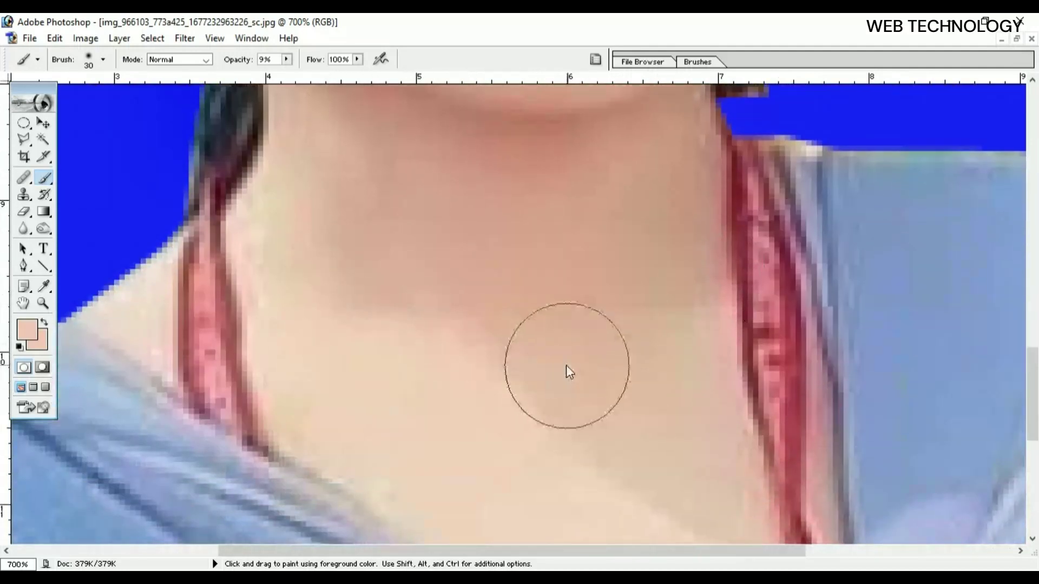
key(ctrl+minus)
key(ctrl+minus)
key(ctrl+minus)
key(ctrl+minus)
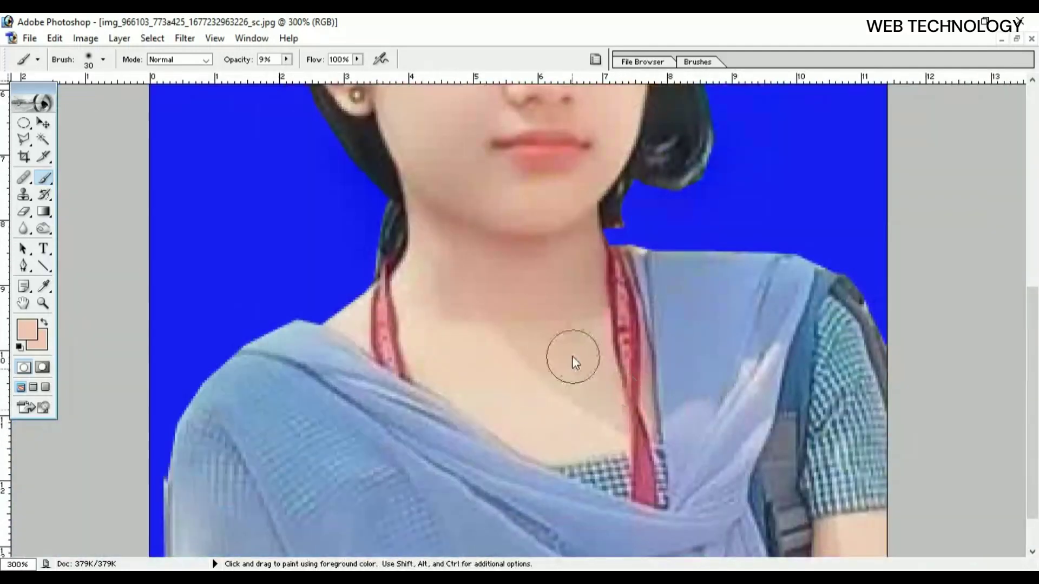
scroll(569, 346, up, 2)
scroll(541, 341, up, 3)
scroll(487, 349, up, 2)
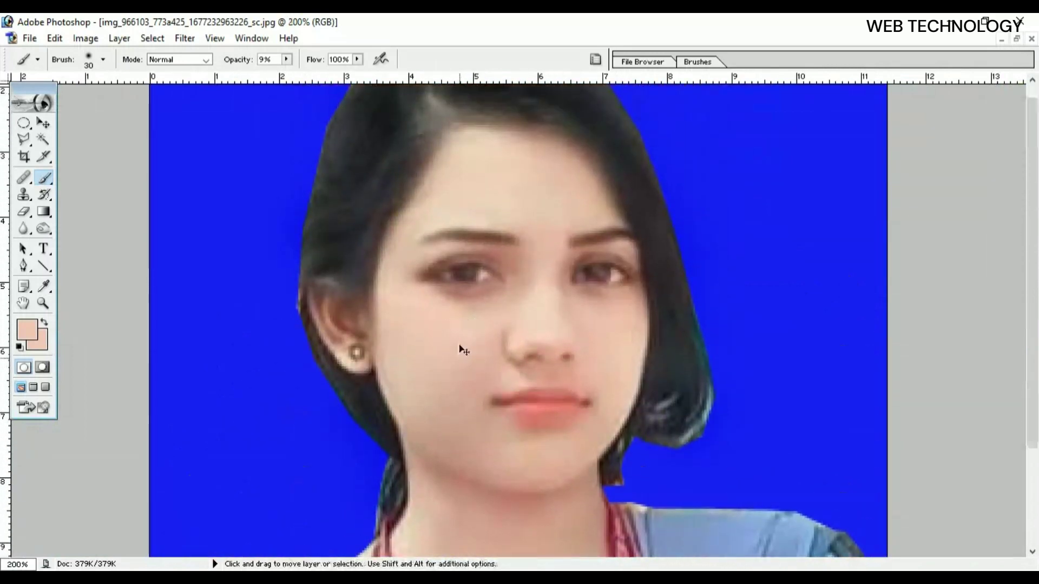
scroll(461, 349, up, 1)
scroll(455, 341, up, 2)
scroll(447, 327, up, 1)
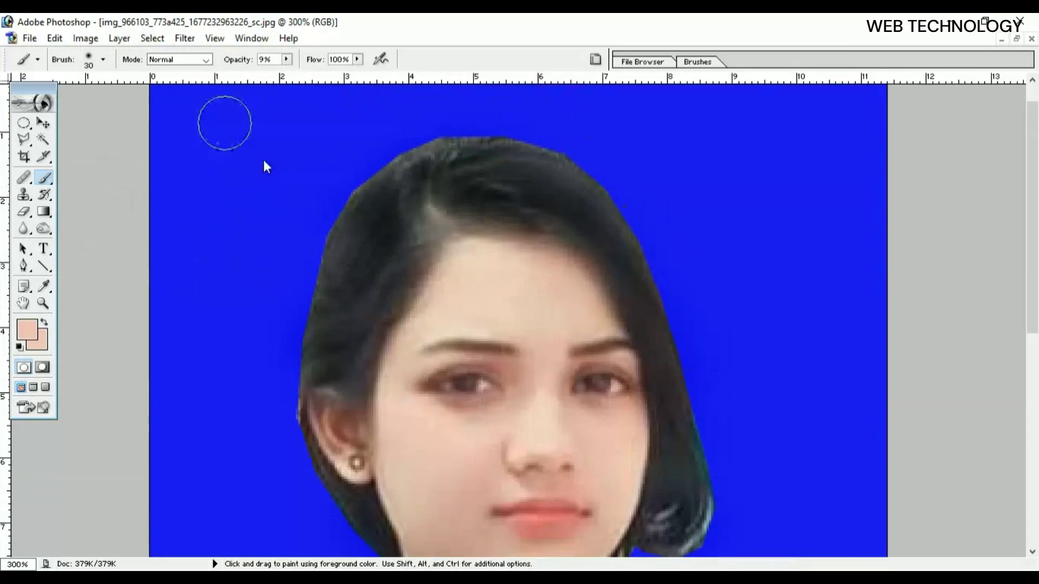
scroll(487, 325, down, 2)
scroll(513, 306, down, 2)
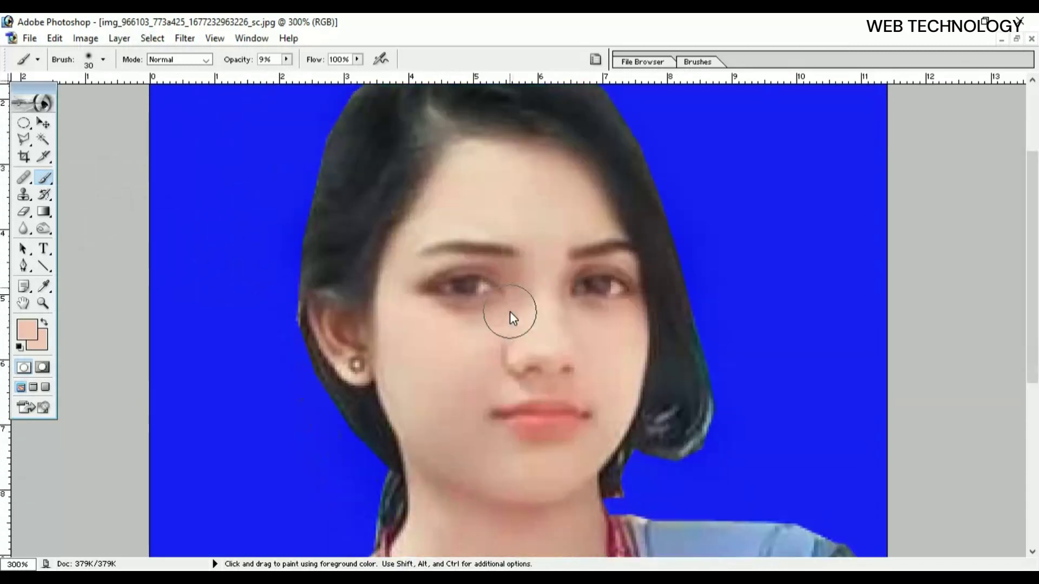
scroll(514, 336, down, 5)
key(ctrl+alt+0)
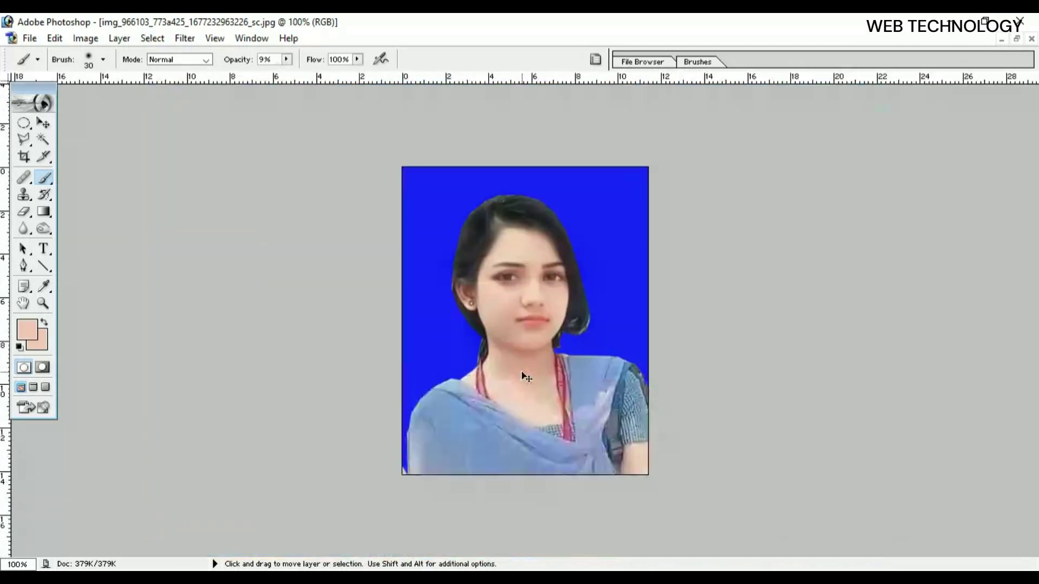
key(ctrl+0)
scroll(538, 369, up, 2)
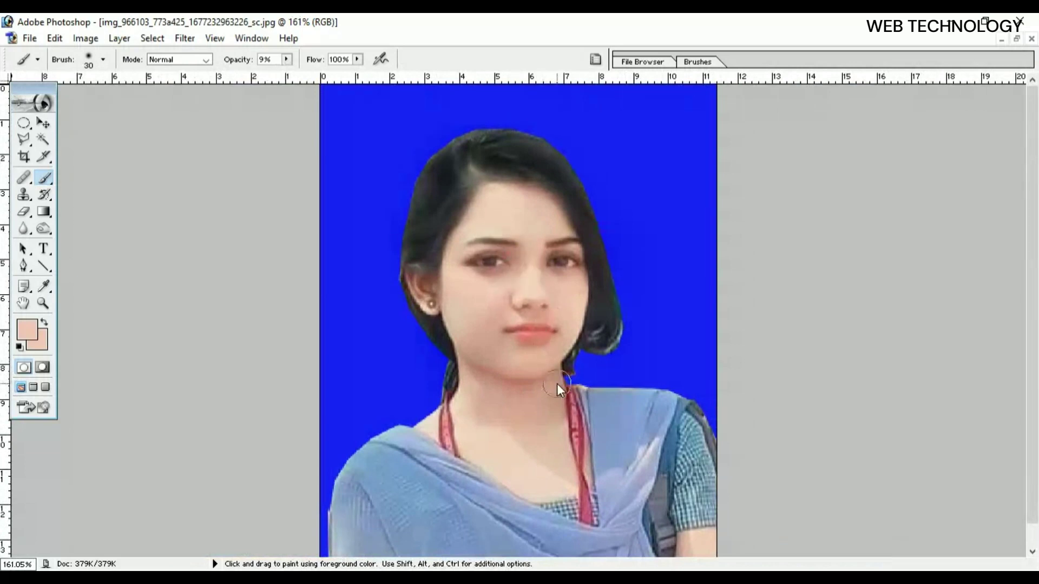
Step: Darken the midtones slightly with Curves, then lighten them slightly with Levels
key(ctrl+m)
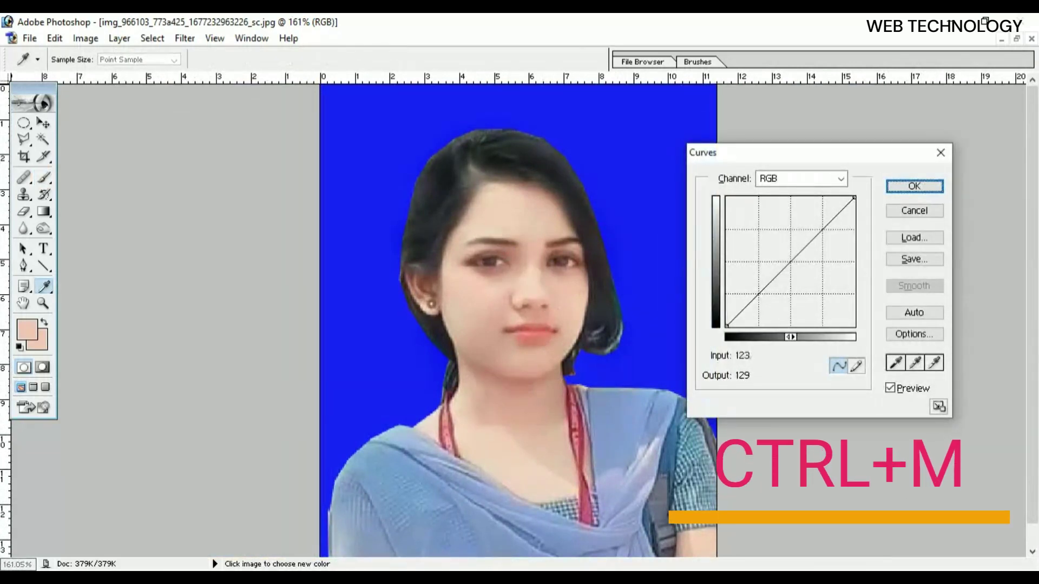
drag(788, 262, 797, 268)
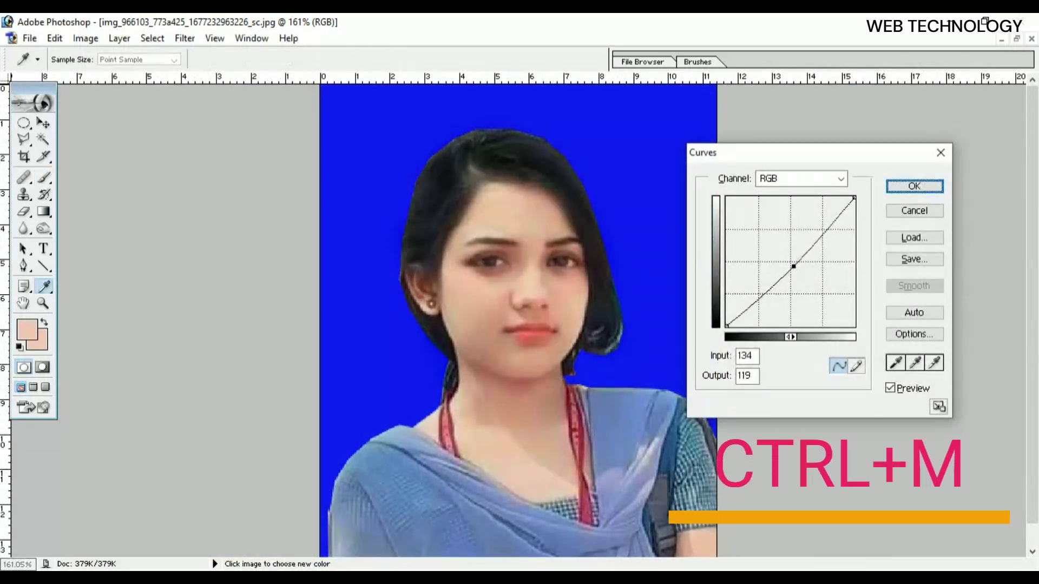
key(Return)
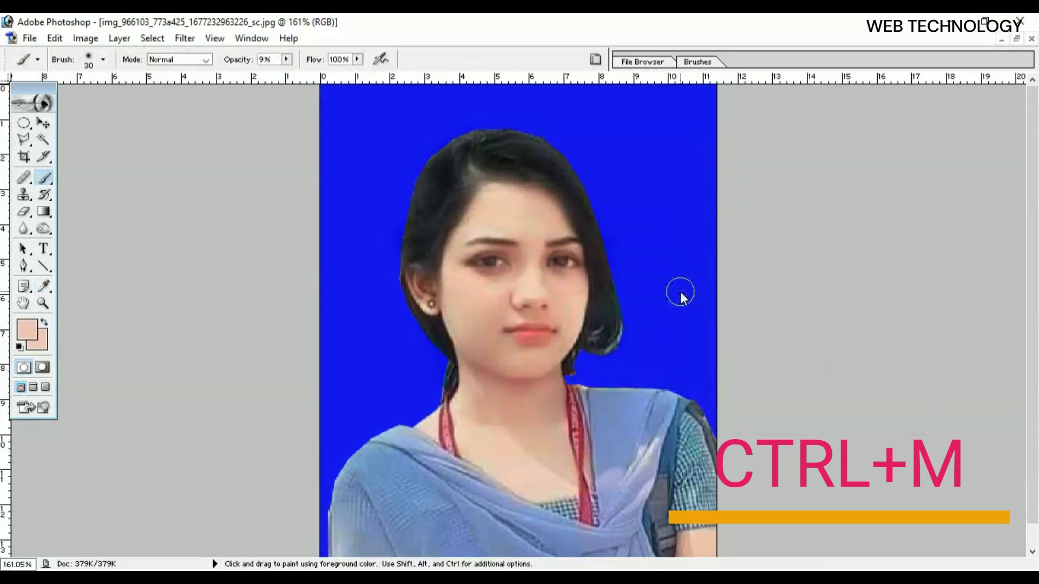
key(ctrl+l)
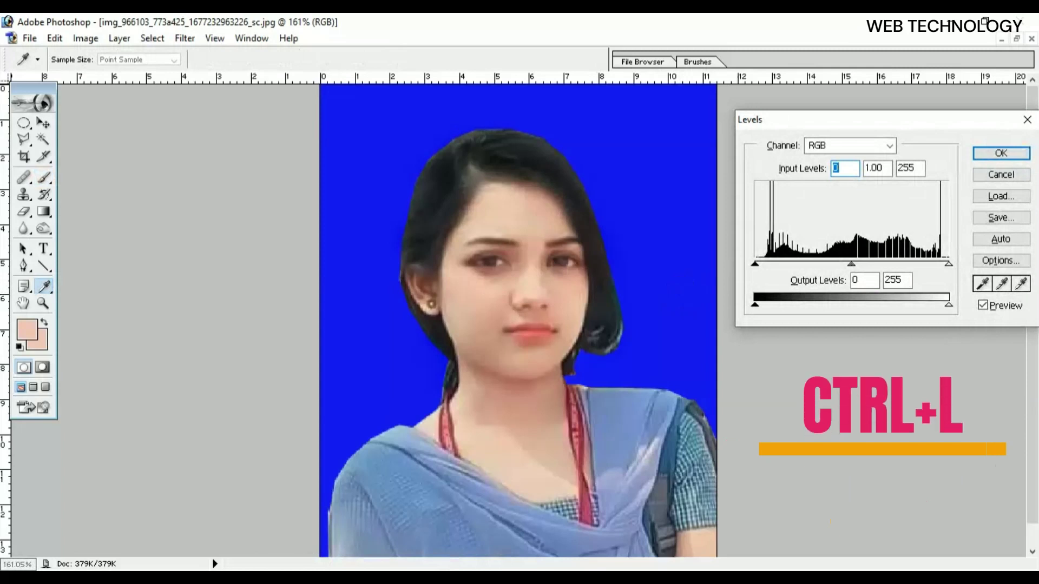
drag(853, 265, 838, 264)
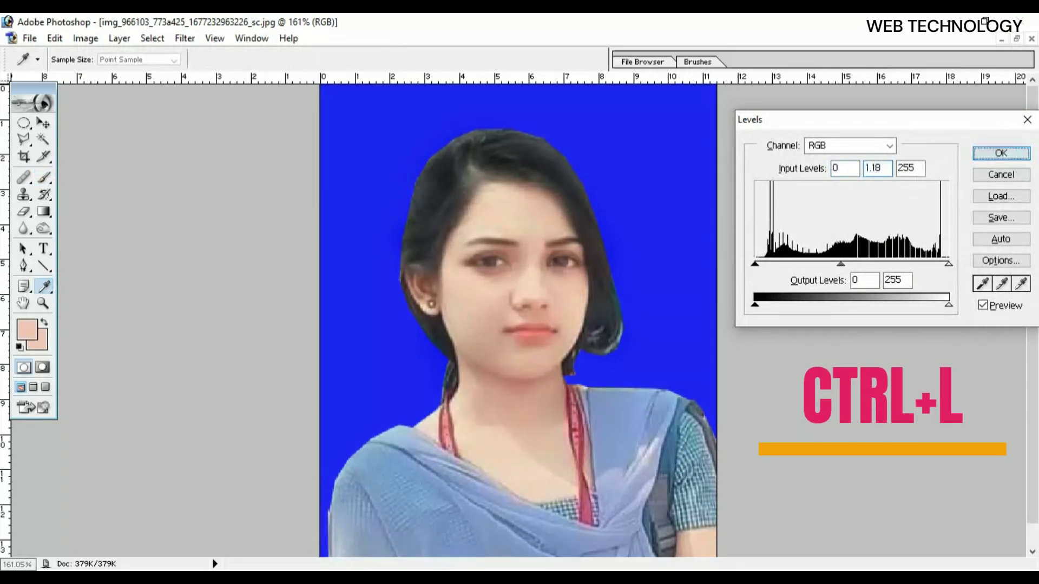
key(Return)
Step: Adjust the Yellows in Hue/Saturation to hue -38 and saturation +11
key(b)
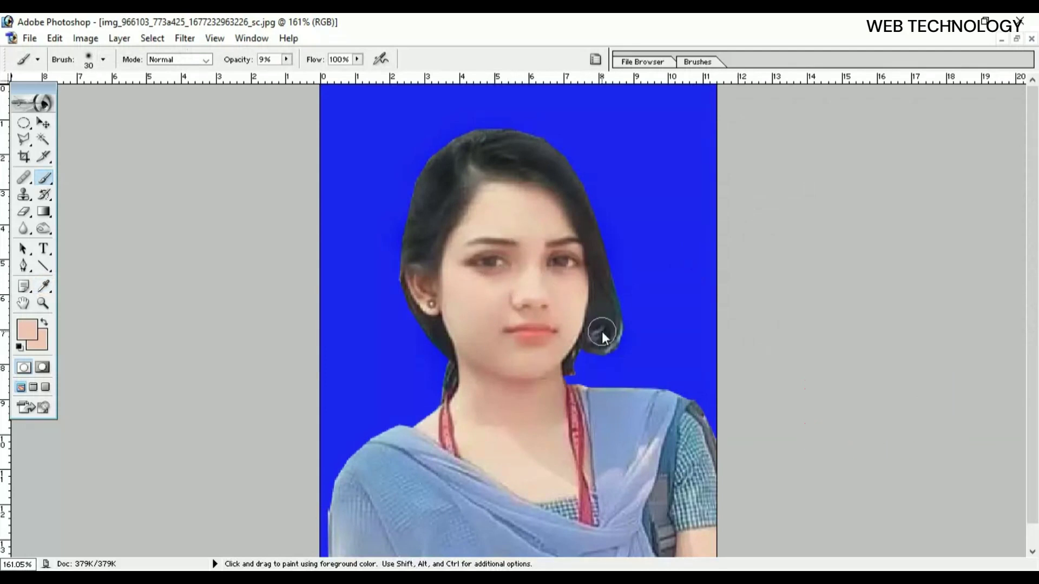
key(ctrl+u)
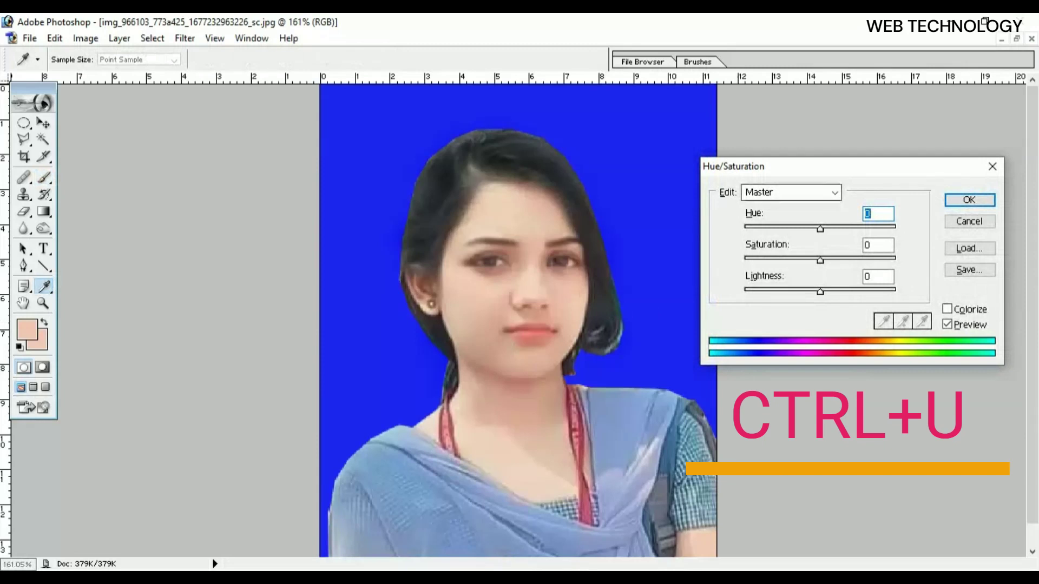
click(771, 198)
key(Down)
key(Down)
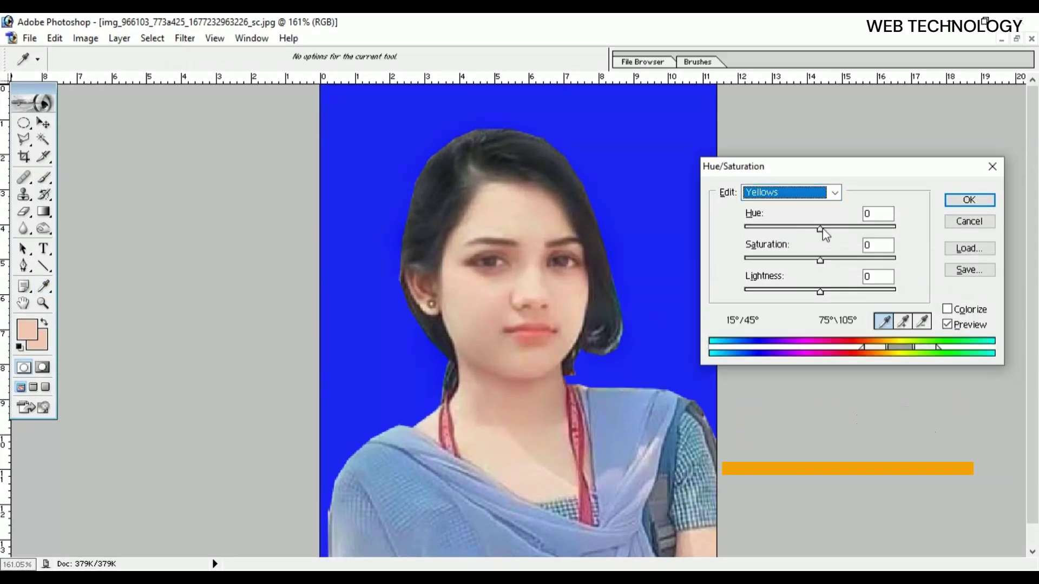
drag(820, 231, 809, 228)
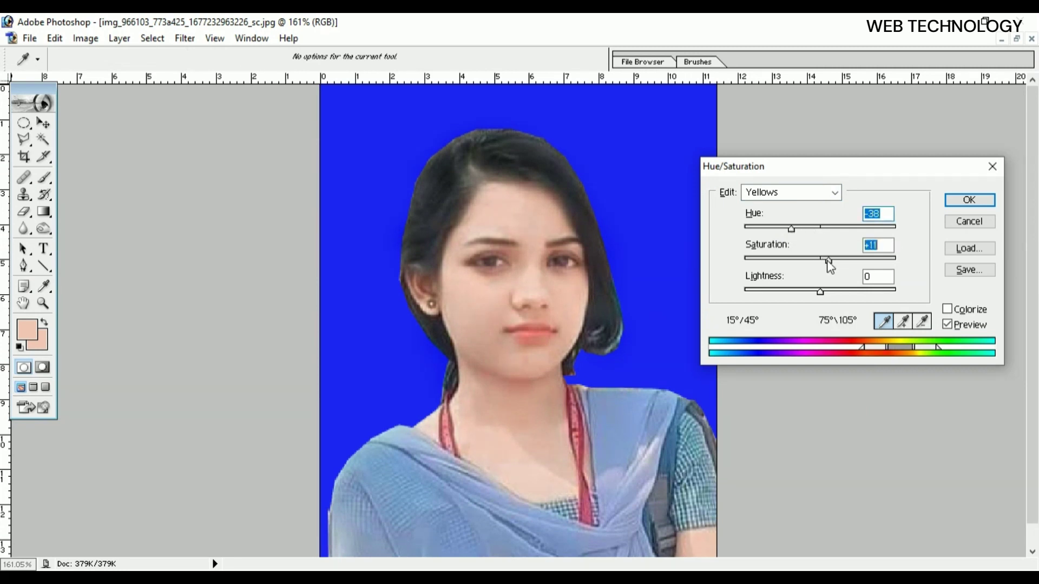
drag(828, 258, 813, 262)
click(969, 200)
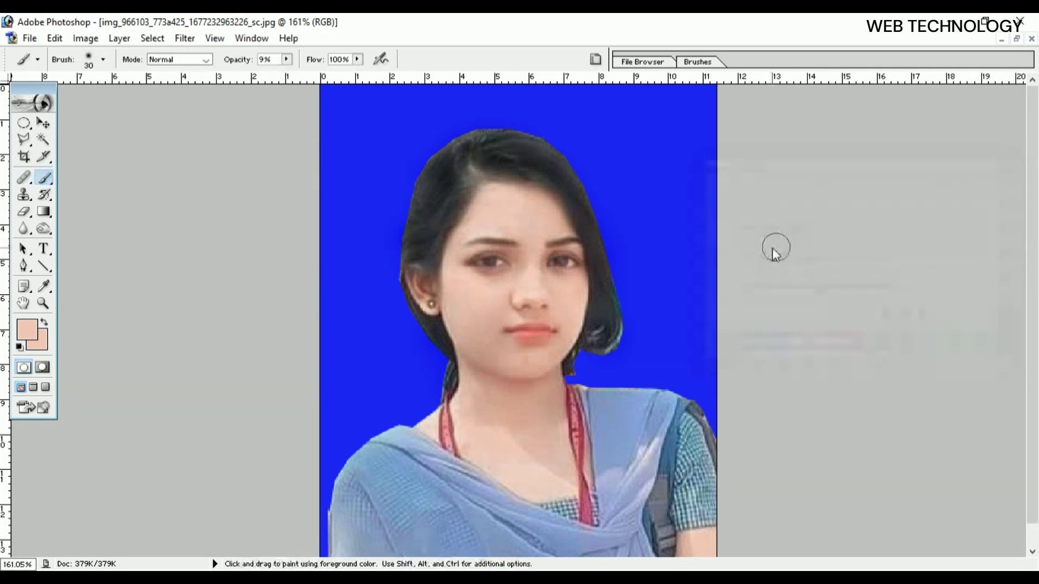
scroll(585, 318, down, 1)
key(ctrl)
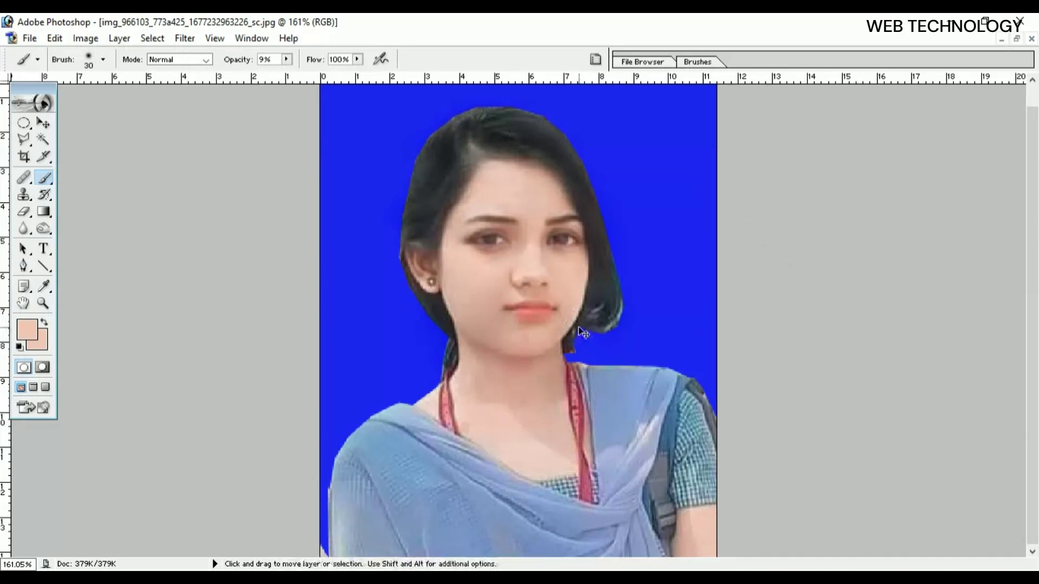
Step: Zoom in closely on the portrait's eyes and eyebrows
key(ctrl+minus)
key(ctrl+plus)
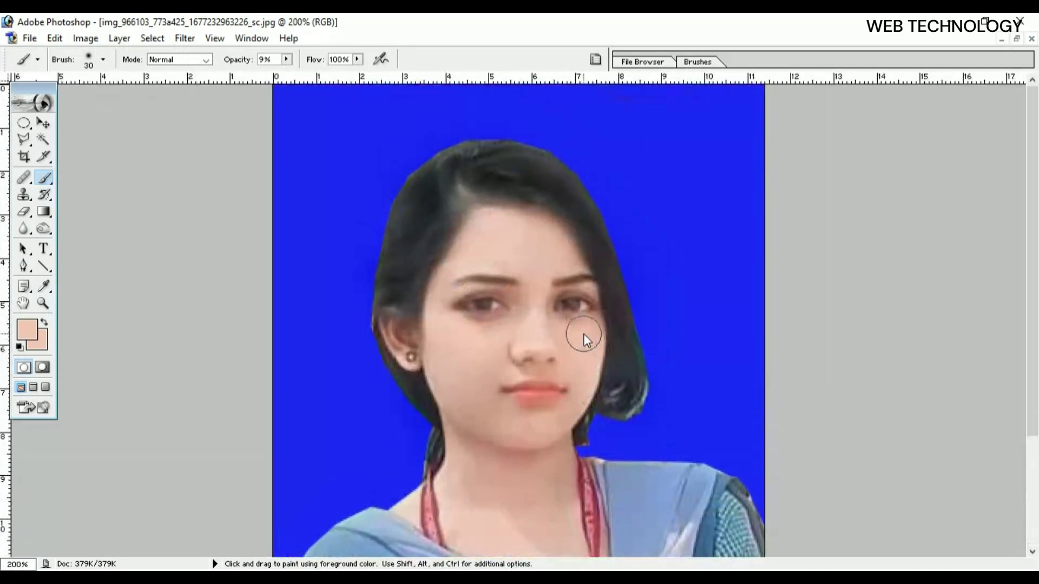
scroll(582, 335, down, 3)
key(ctrl+plus)
key(ctrl+plus)
key(ctrl+plus)
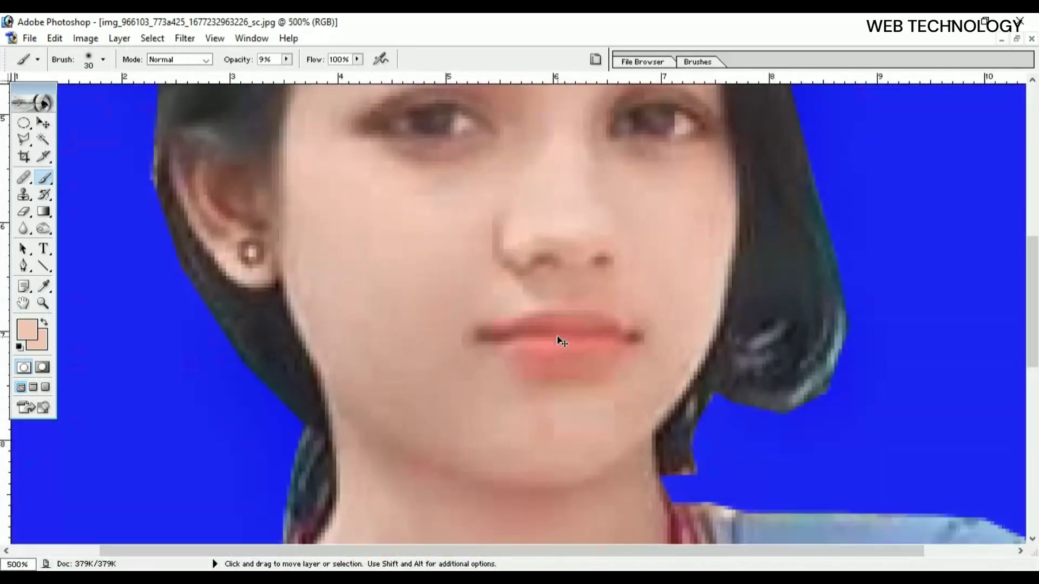
key(ctrl+minus)
scroll(534, 343, up, 3)
key(ctrl+plus)
key(ctrl+plus)
scroll(539, 339, up, 2)
key(ctrl+plus)
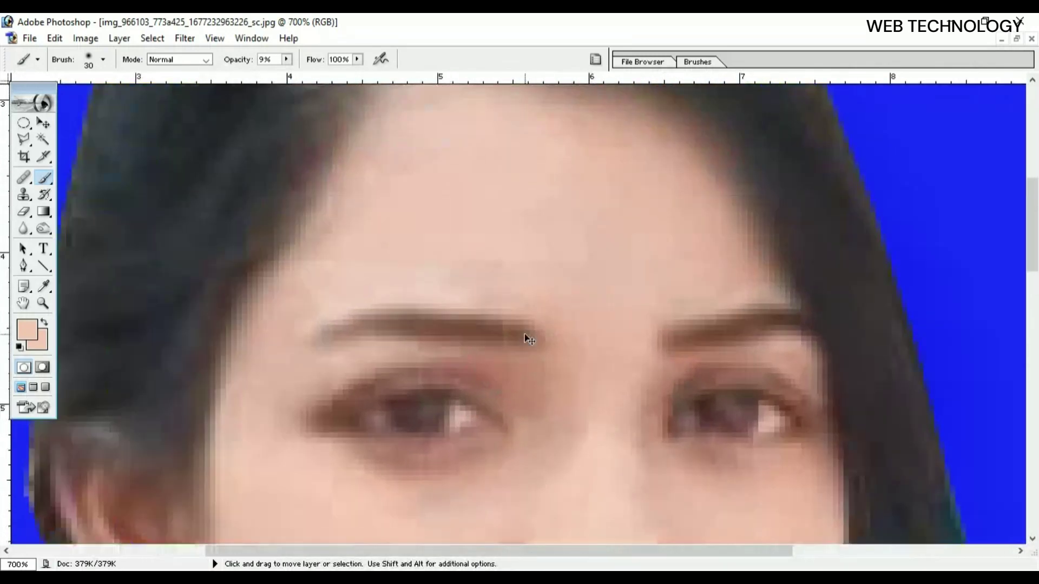
scroll(524, 333, down, 2)
key(ctrl+plus)
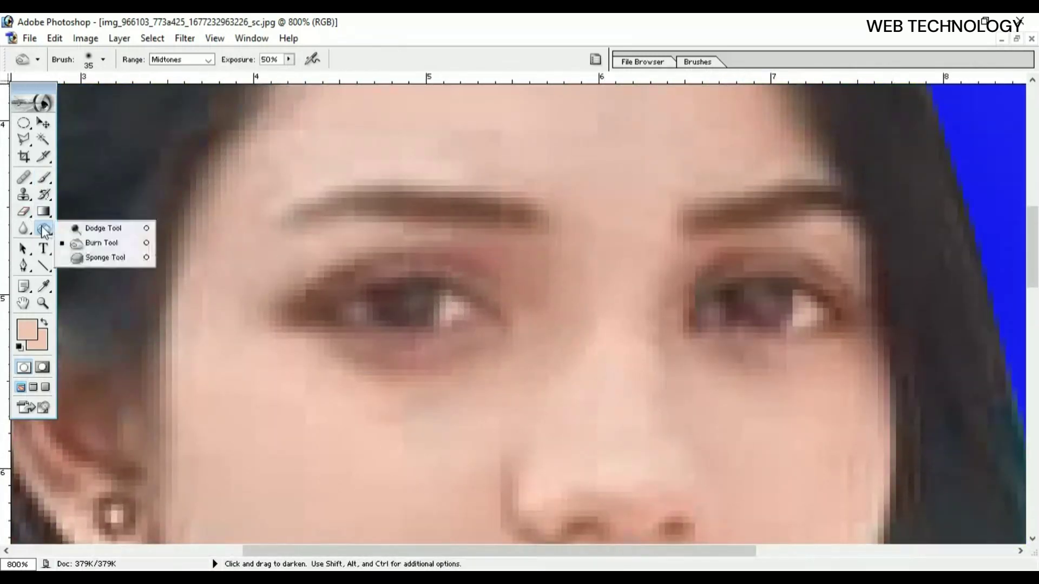
Step: Burn the irises darker with a 21 px Burn Tool brush, then zoom back out
drag(49, 227, 93, 241)
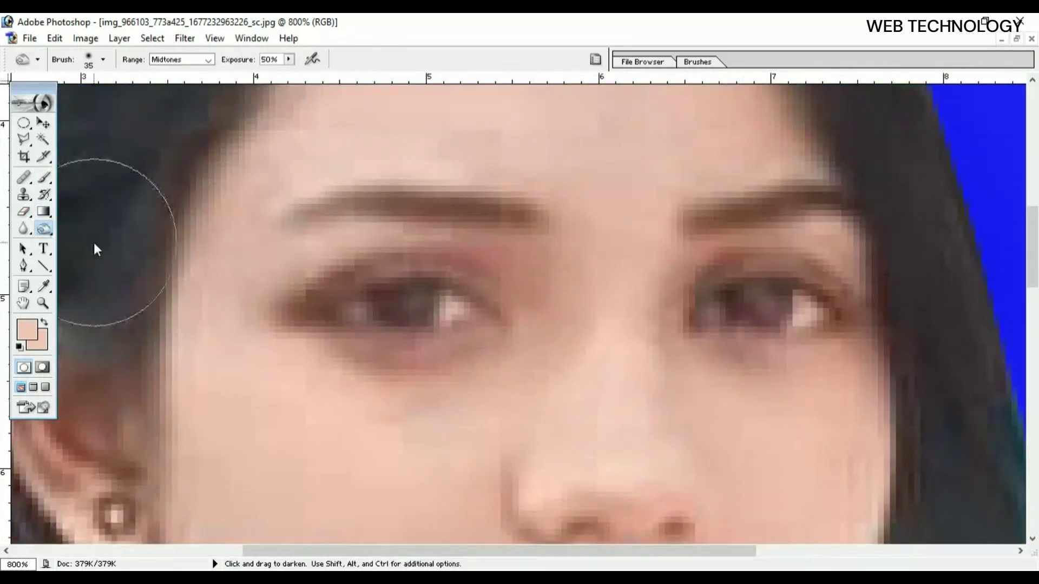
click(103, 59)
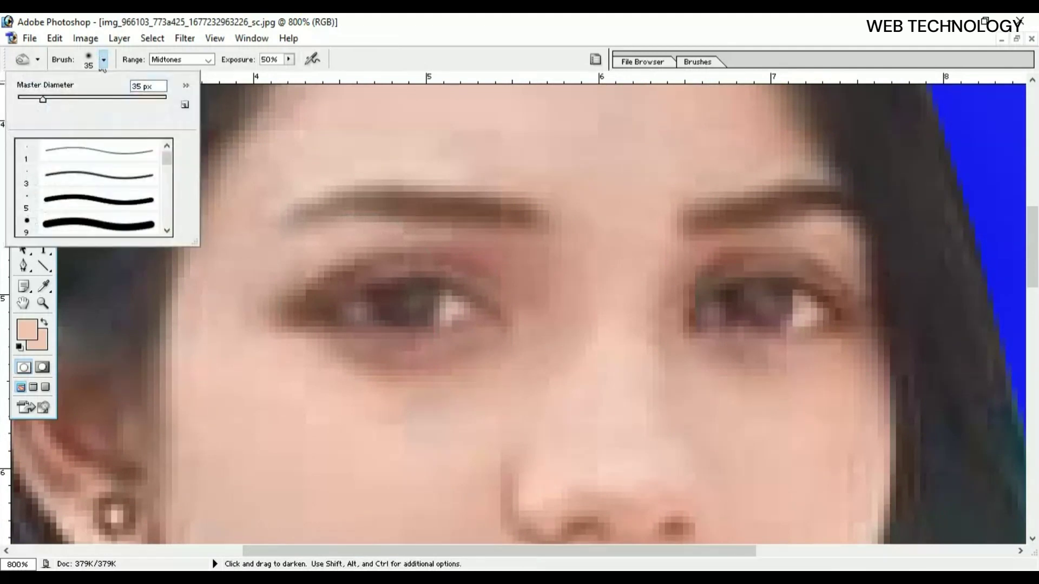
click(394, 297)
scroll(750, 314, down, 1)
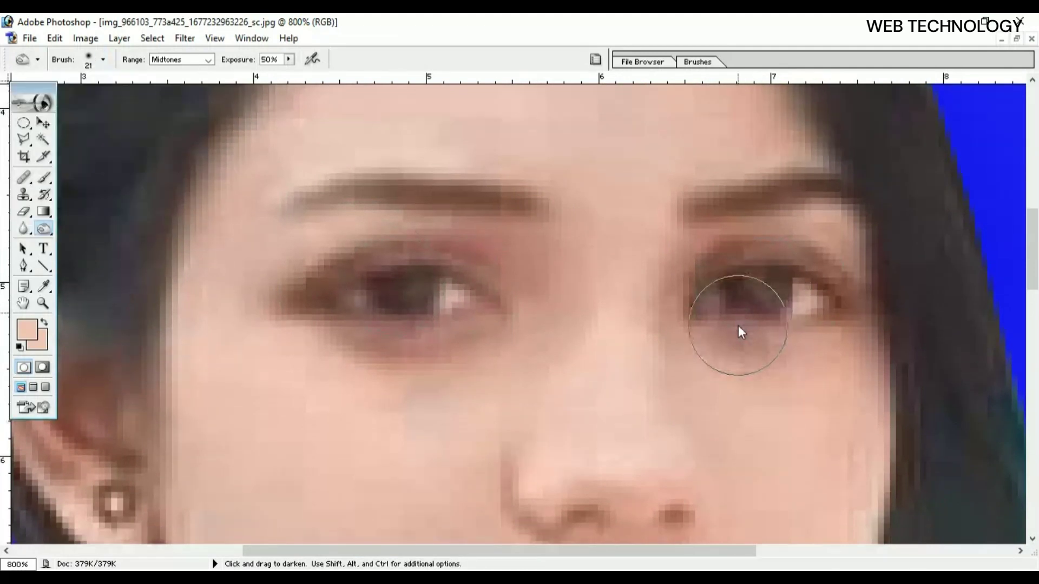
key(ctrl+minus)
key(ctrl+minus)
key(ctrl+minus)
key(ctrl+minus)
key(ctrl+minus)
key(ctrl+minus)
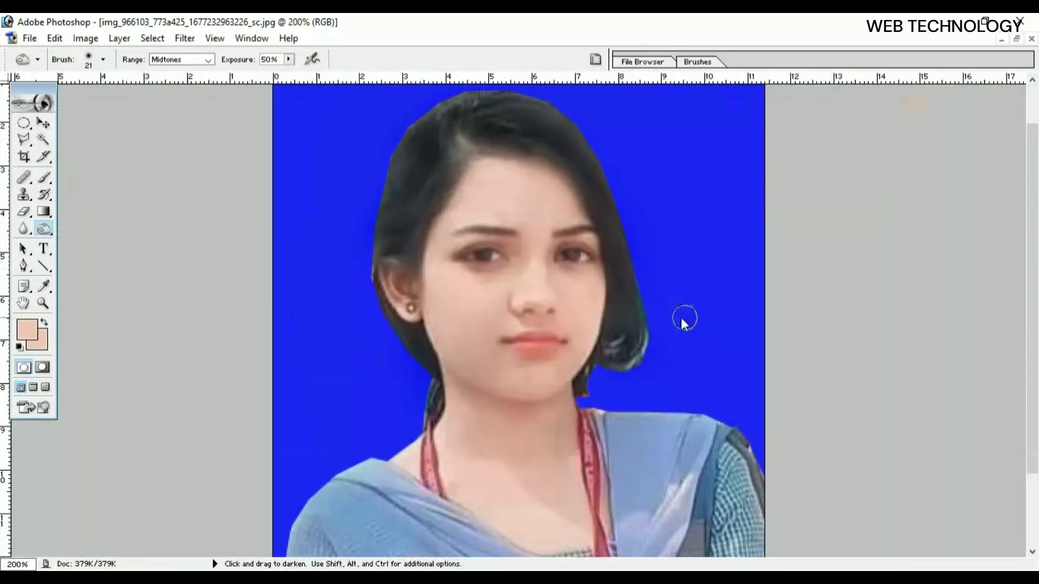
key(ctrl+minus)
key(ctrl+minus)
key(ctrl+minus)
Step: Create a new blank document from the 4 x 6 inch preset
key(ctrl+plus)
key(ctrl+plus)
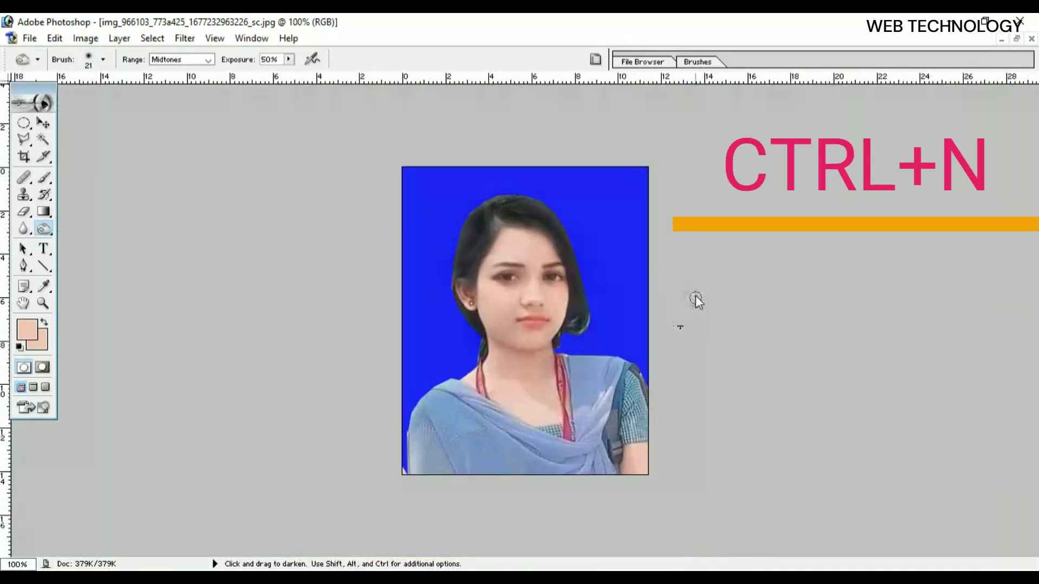
key(ctrl+plus)
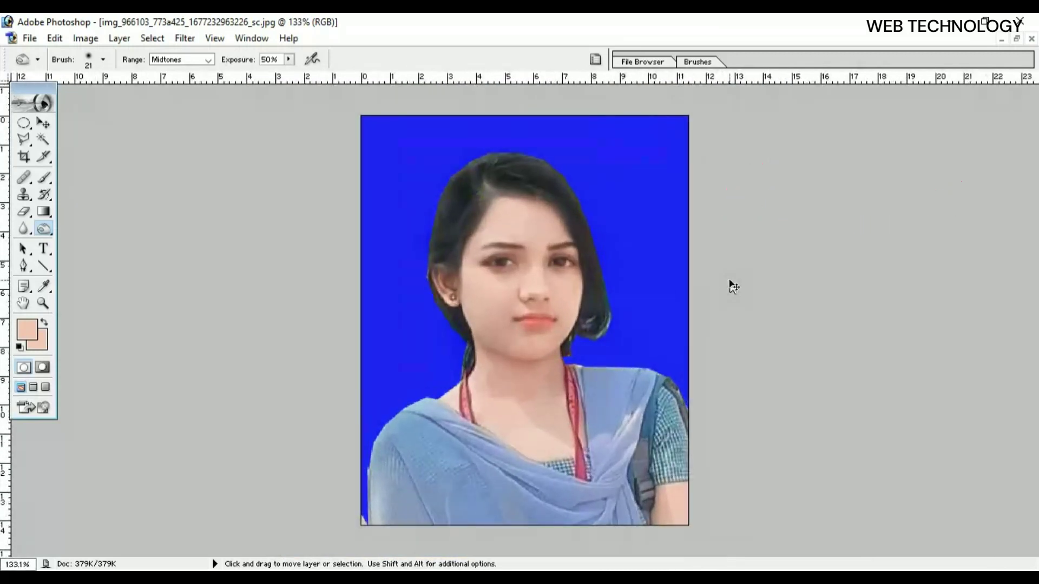
key(ctrl+n)
drag(598, 179, 880, 157)
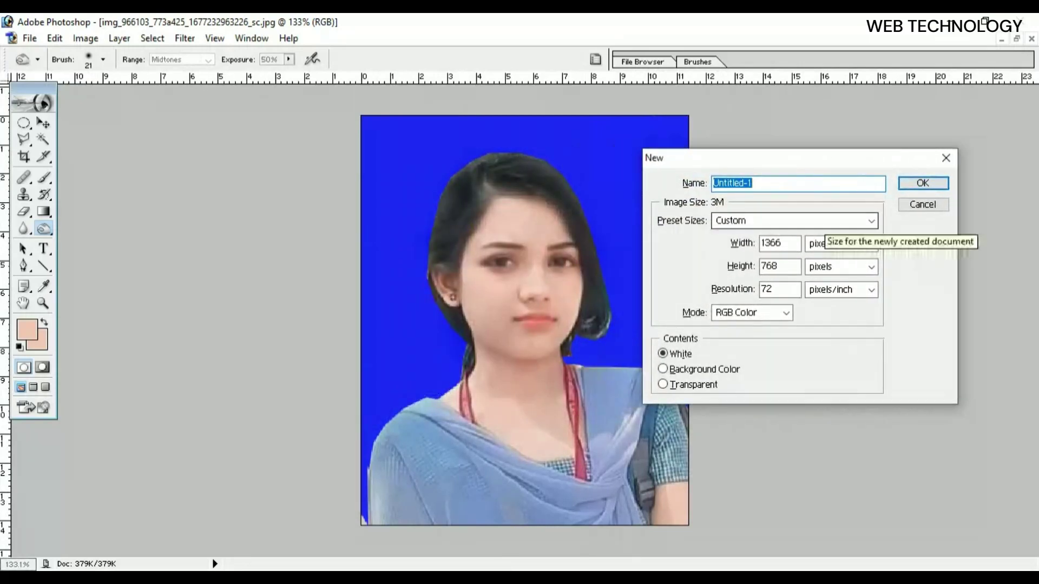
click(826, 226)
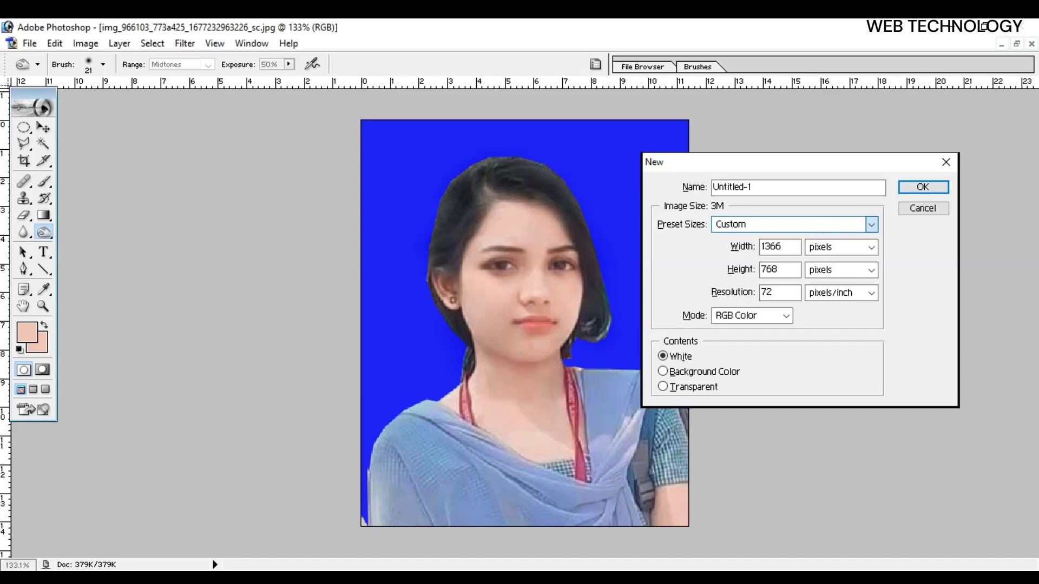
click(807, 354)
click(914, 186)
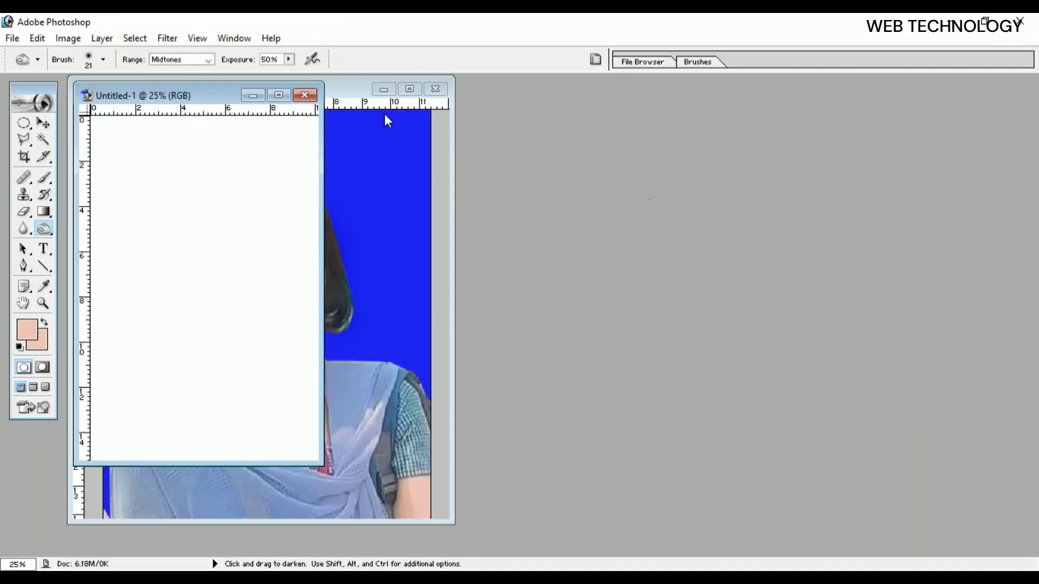
Step: Place the Untitled-1 window as a floating window beside the portrait
mouse_move(222, 99)
mouse_down()
mouse_move(785, 116)
mouse_move(766, 115)
mouse_up()
click(825, 113)
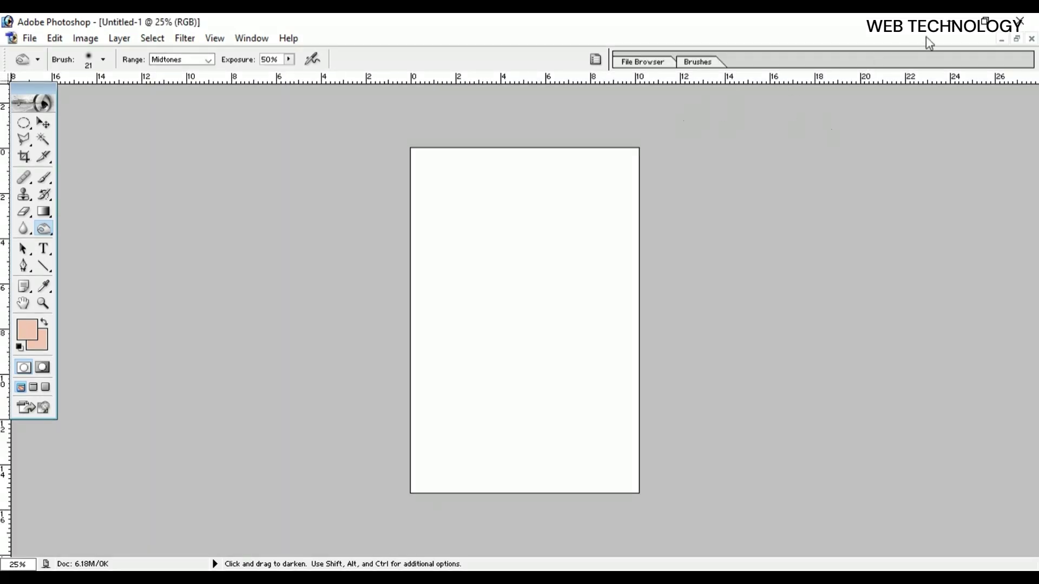
click(1017, 39)
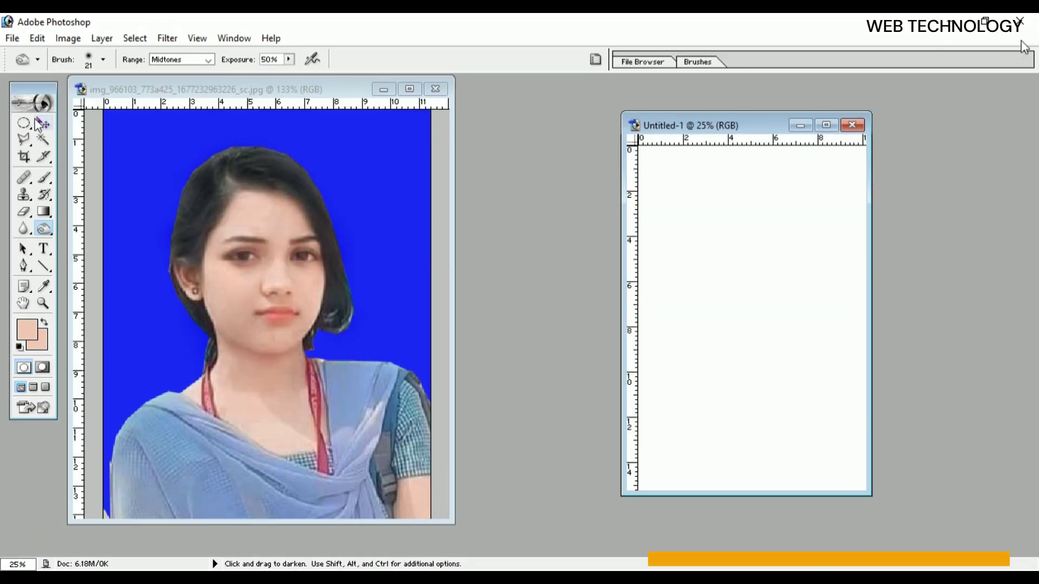
Step: Maximize the portrait, select all, and stroke it with a 5 px black border
key(v)
click(240, 186)
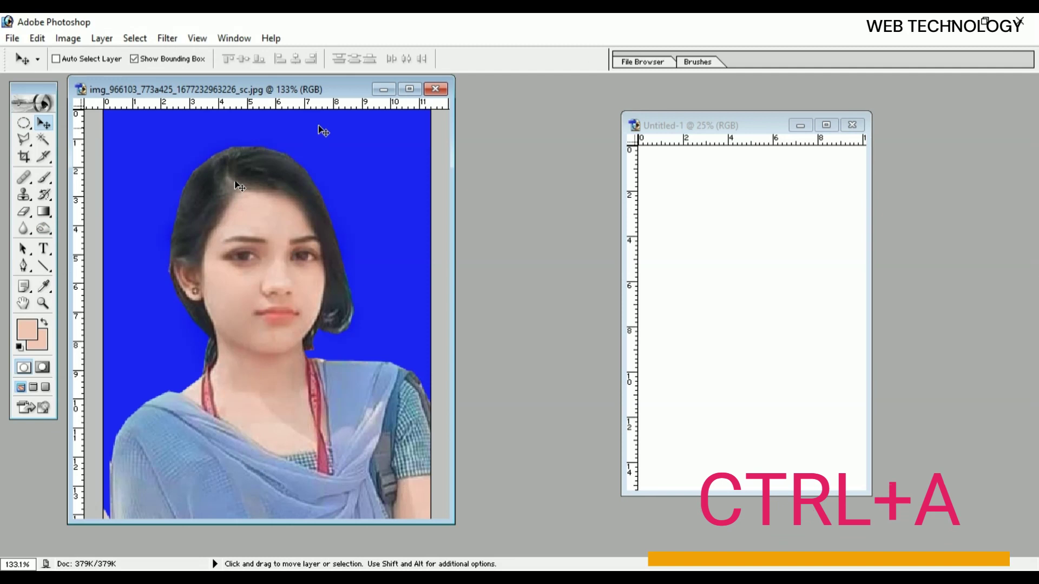
click(410, 89)
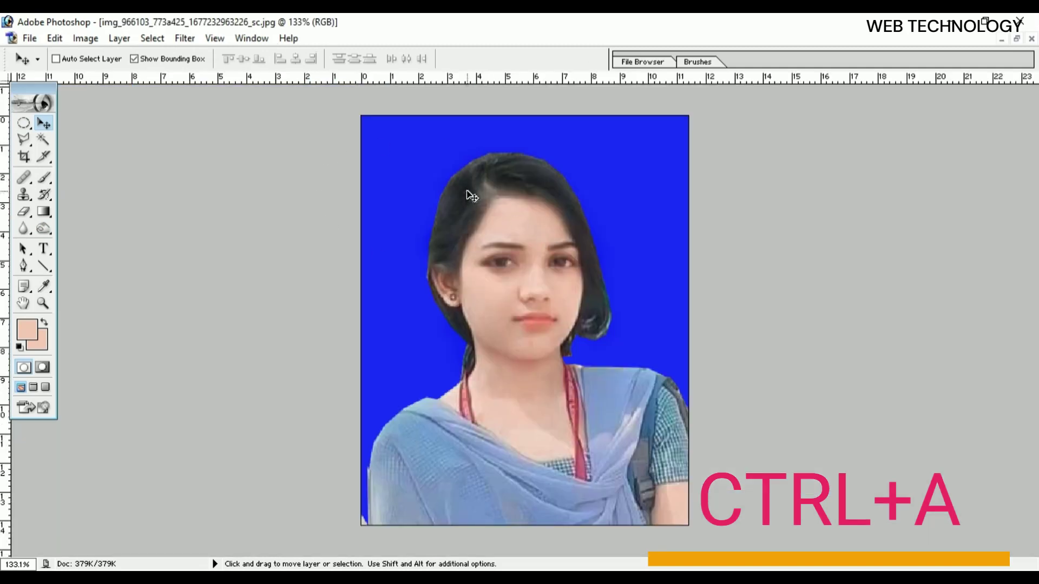
key(ctrl+a)
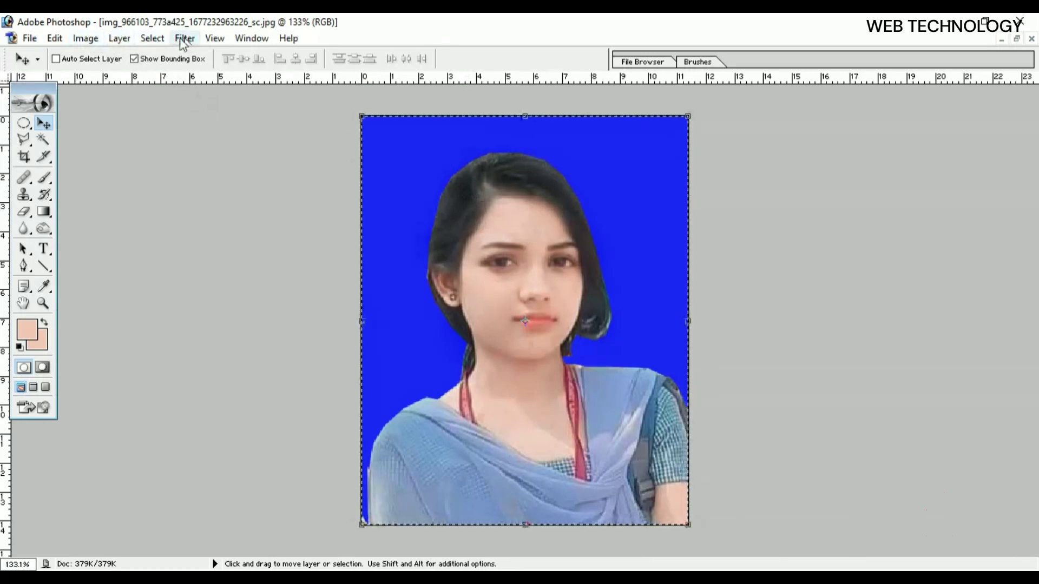
click(56, 39)
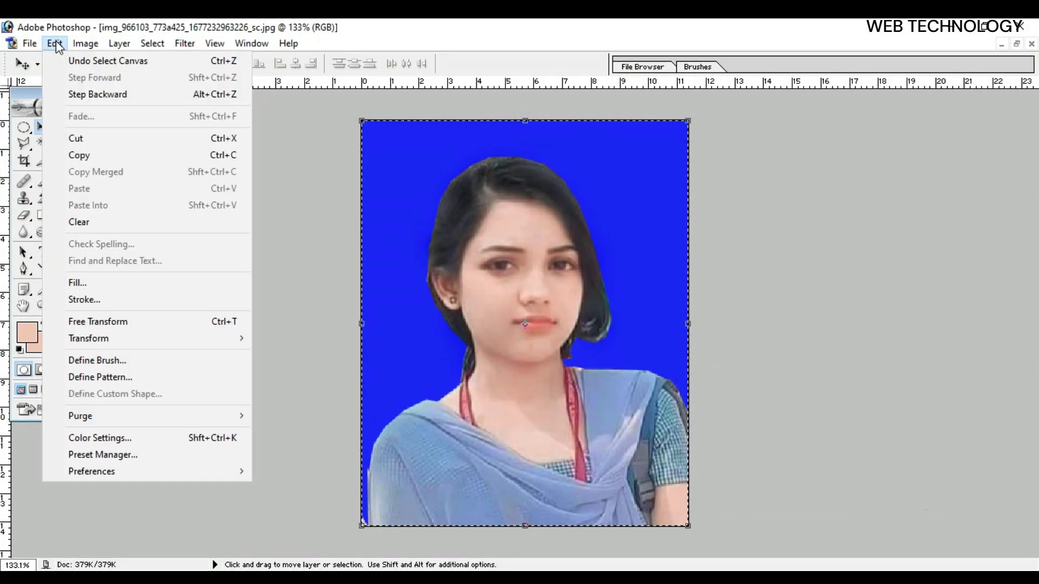
click(163, 297)
click(474, 258)
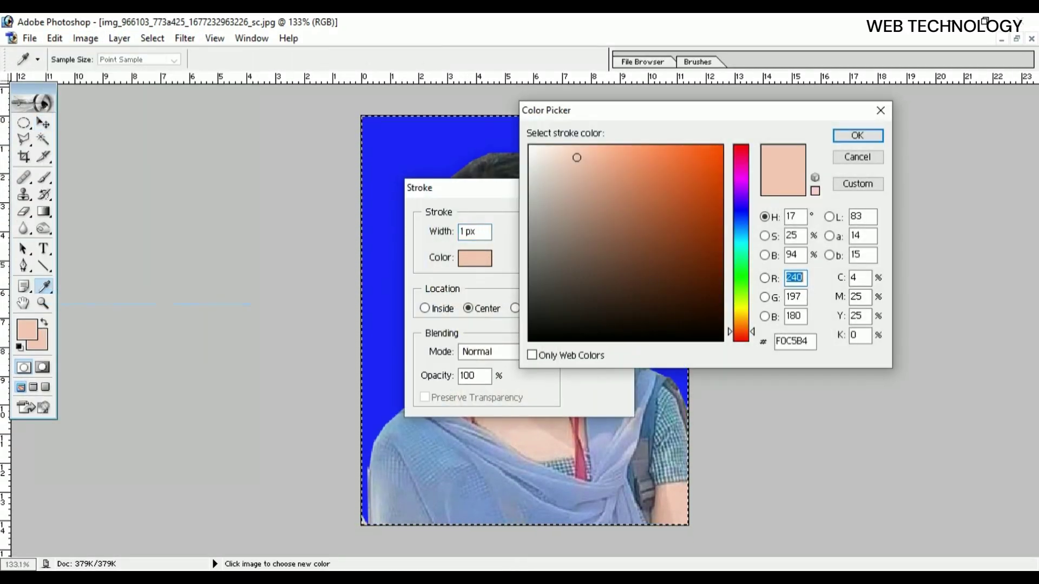
click(688, 334)
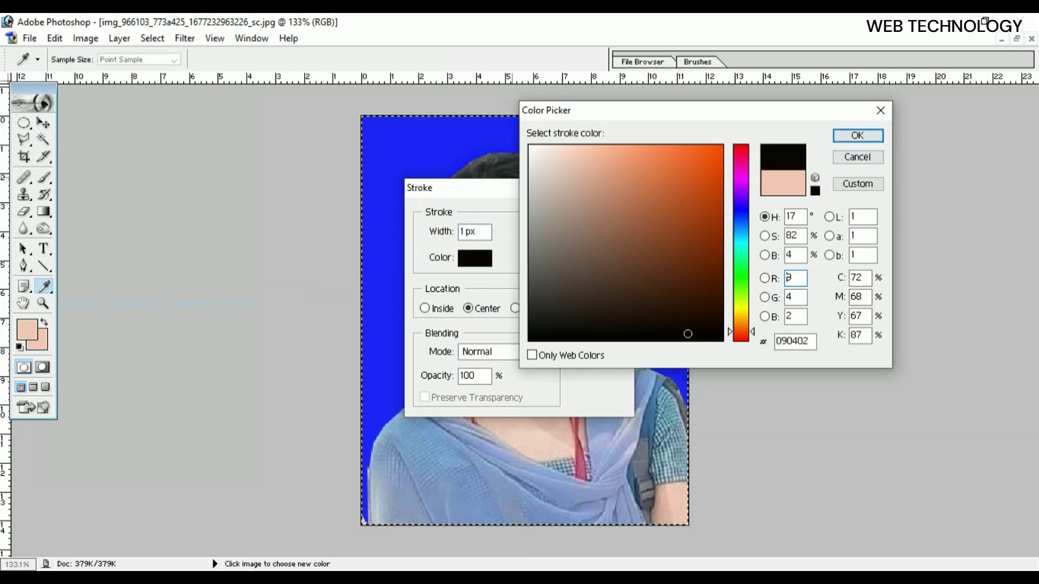
key(Return)
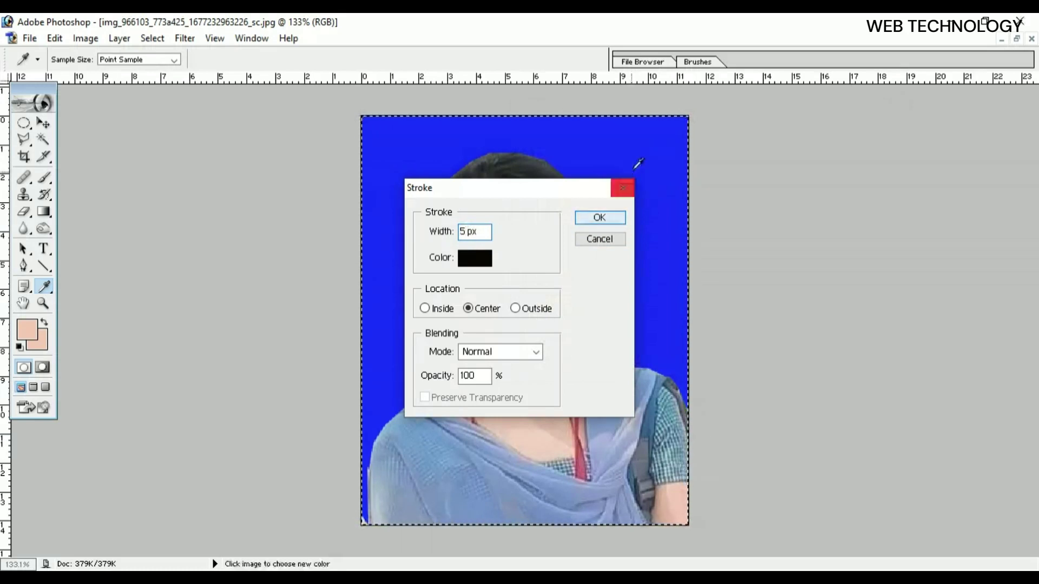
key(Return)
key(v)
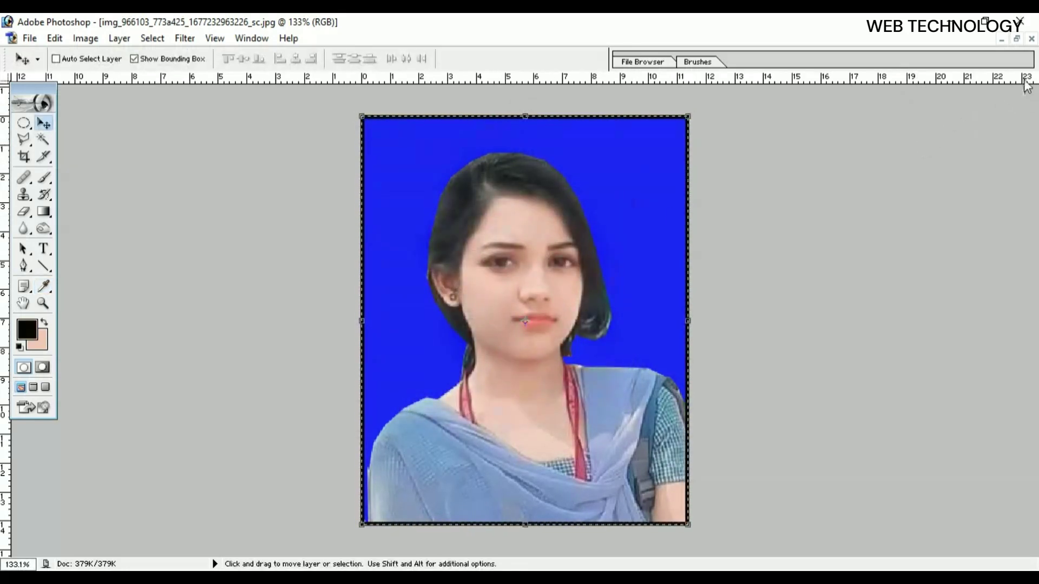
click(1017, 39)
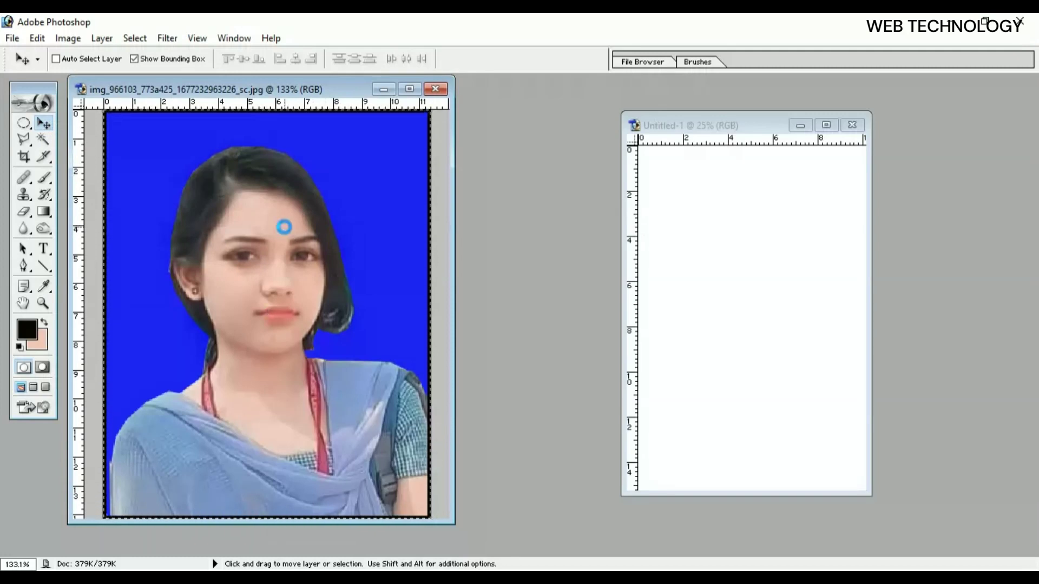
drag(286, 230, 721, 239)
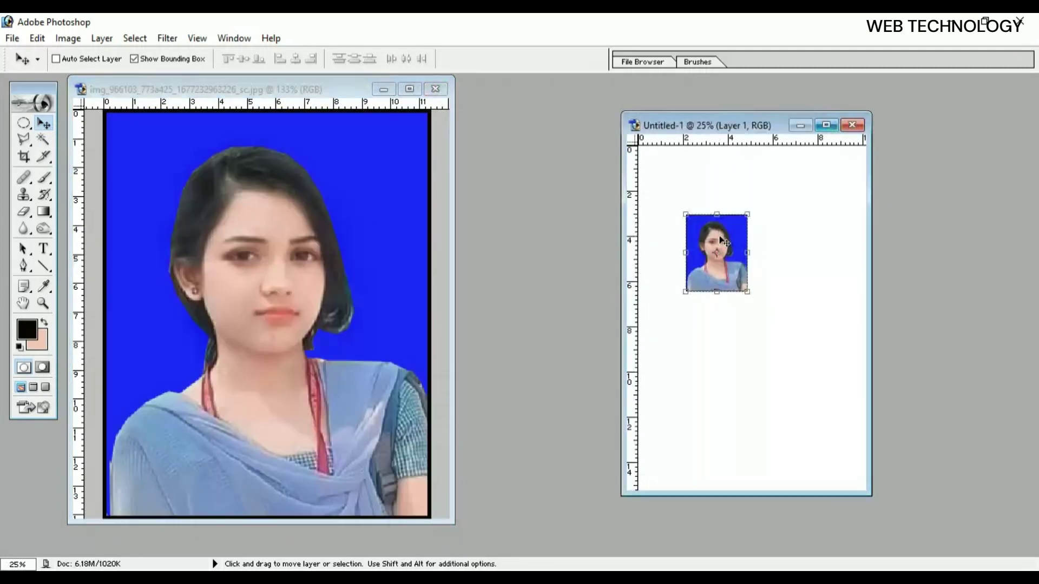
click(827, 125)
drag(490, 253, 485, 230)
drag(455, 194, 445, 190)
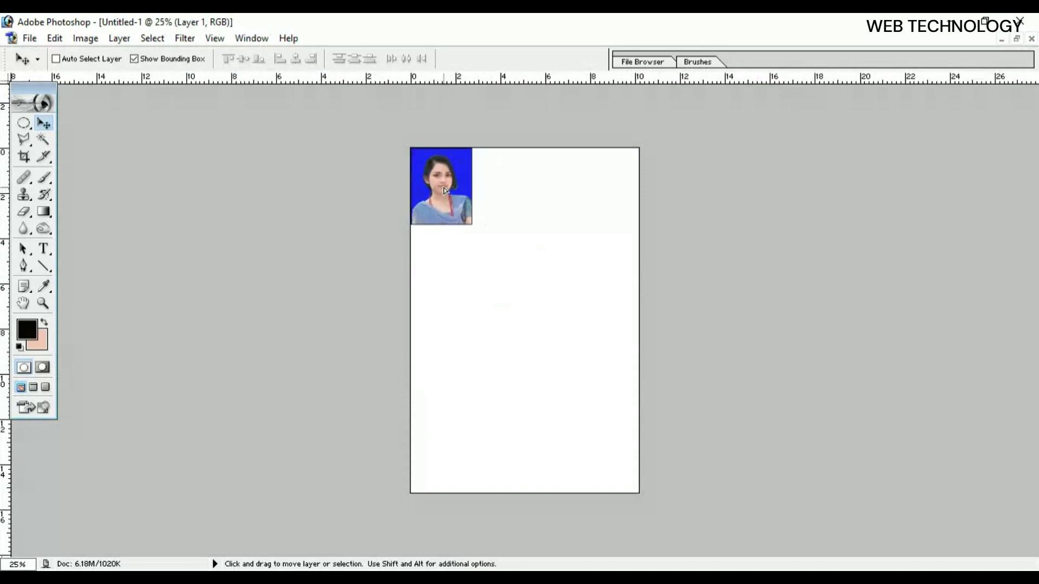
key(shift+Down)
key(shift+Right)
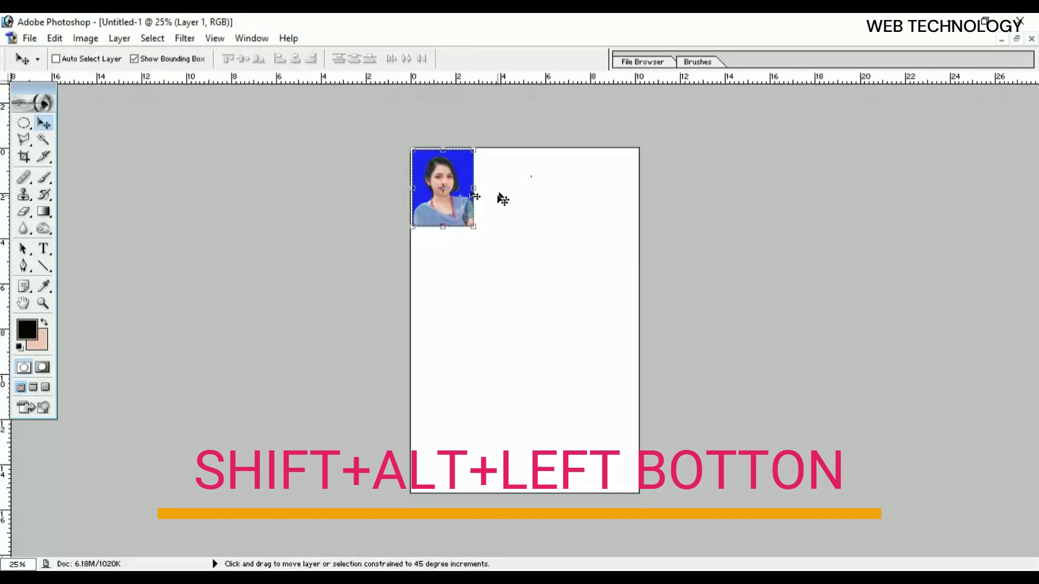
key(alt)
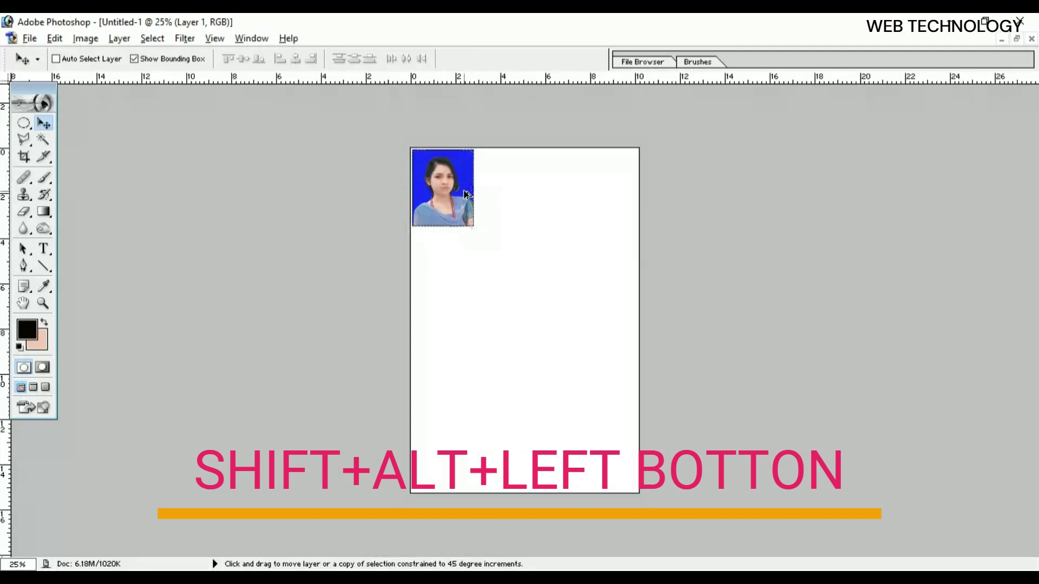
drag(468, 194, 590, 196)
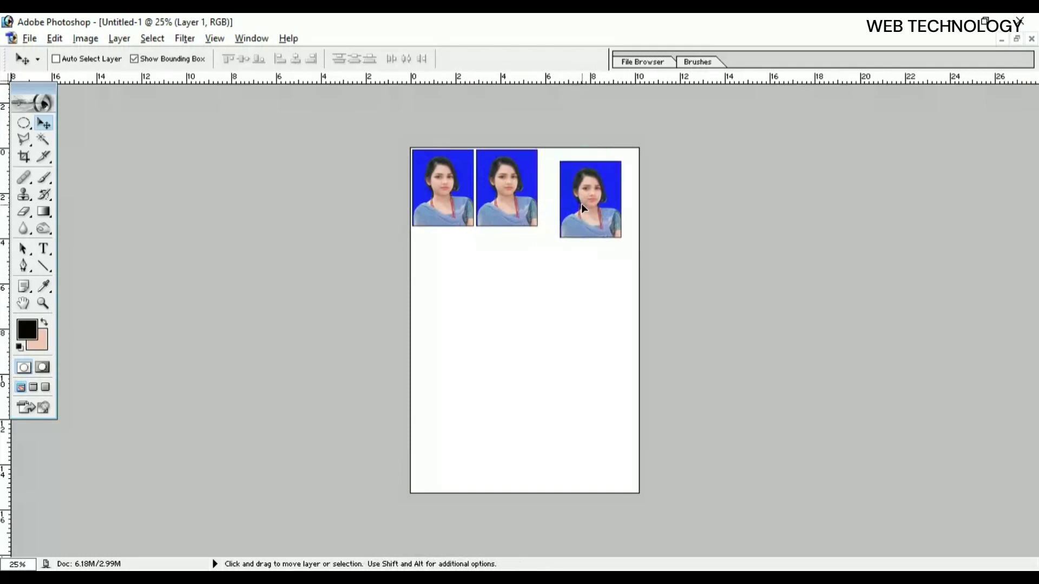
key(shift+Right)
key(shift+Right)
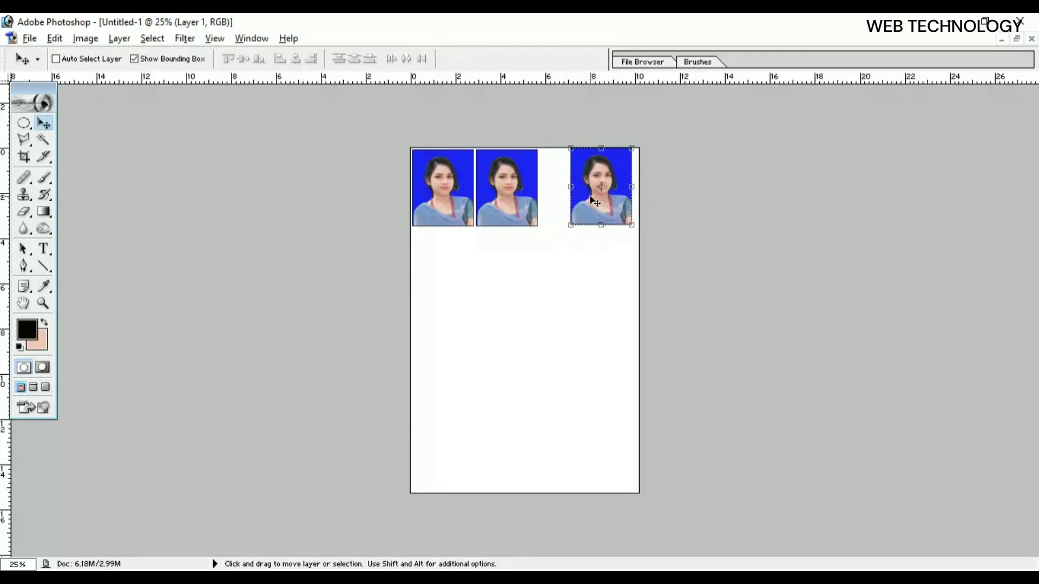
key(ctrl+plus)
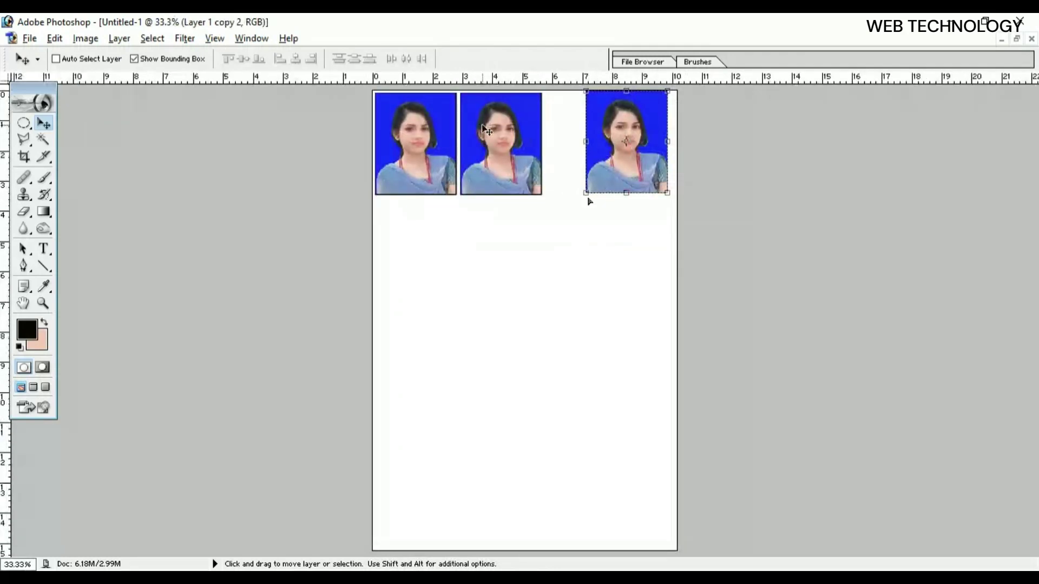
key(ctrl+alt+z)
key(ctrl+alt+z)
key(ctrl+alt+z)
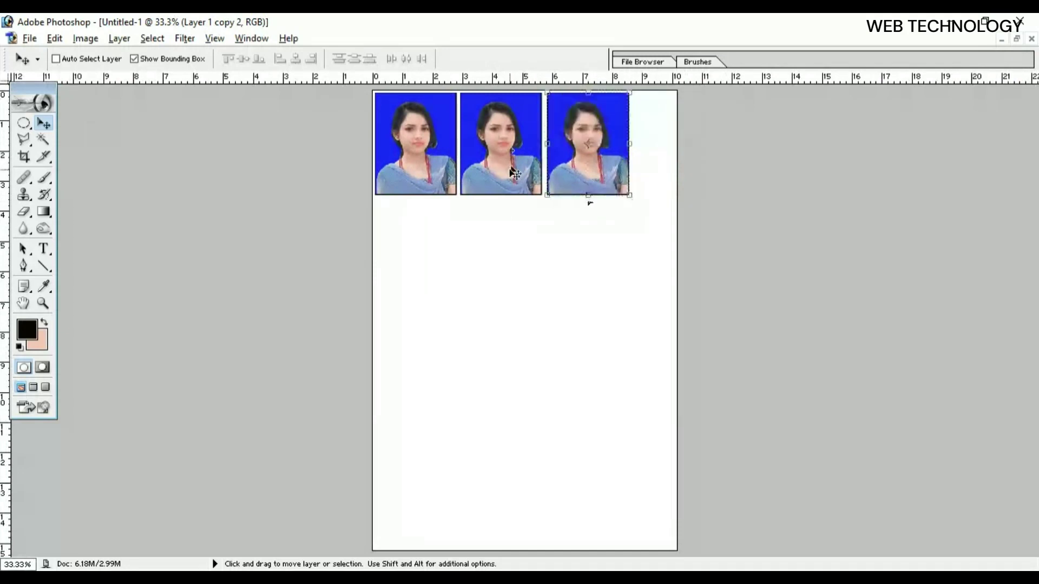
key(ctrl+alt+z)
key(ctrl+alt+z)
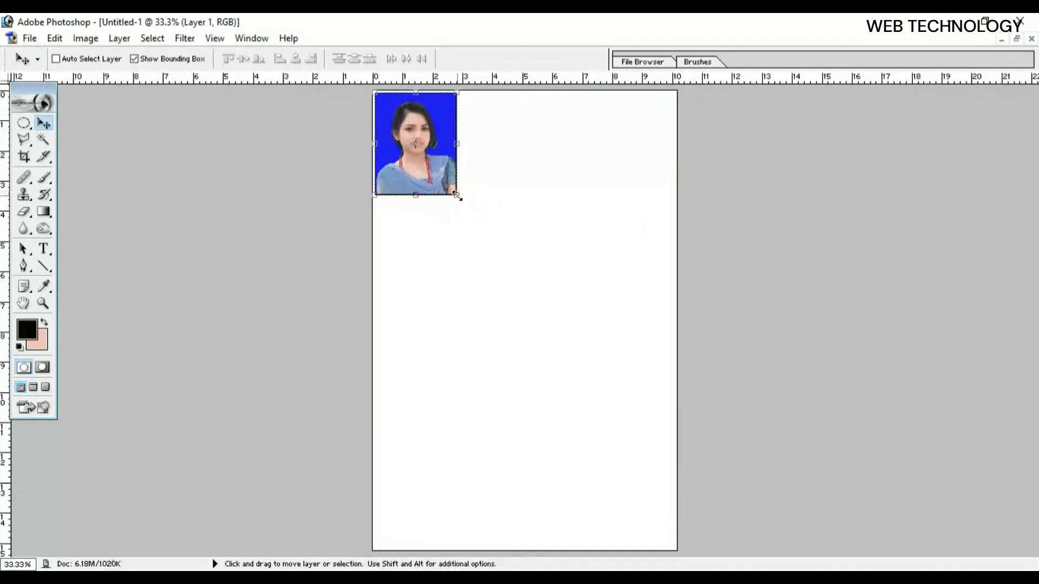
Step: Scale the portrait up to 108.4%
click(457, 195)
drag(456, 194, 464, 203)
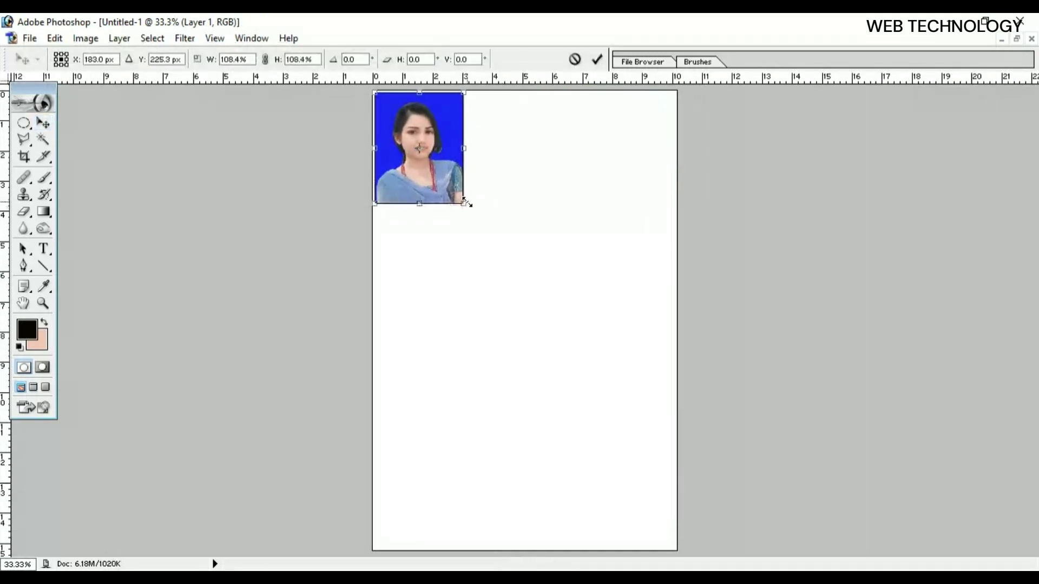
click(597, 59)
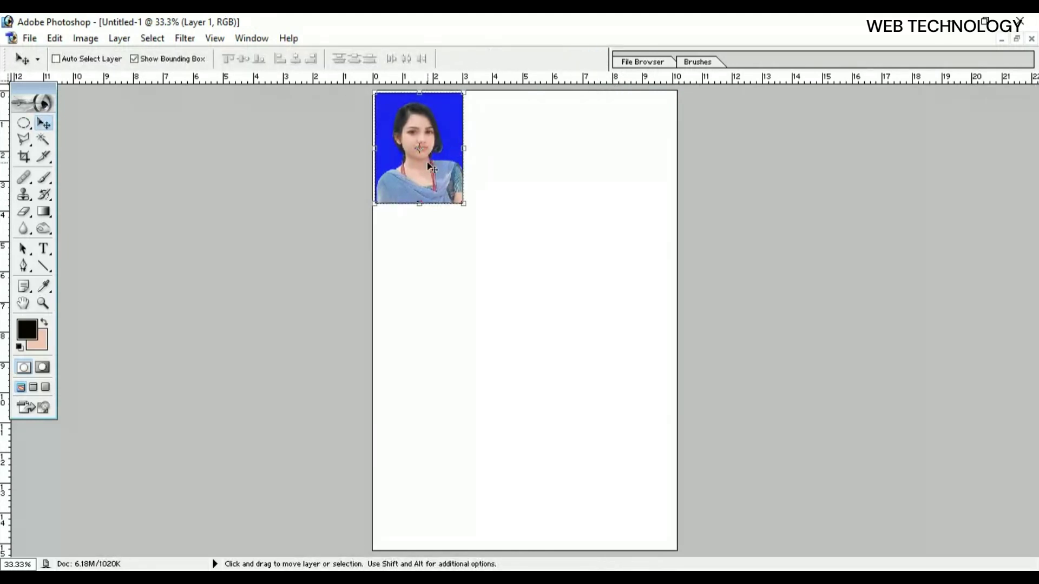
Step: Duplicate the photo rightward and space three copies evenly across the top row
drag(432, 168, 623, 197)
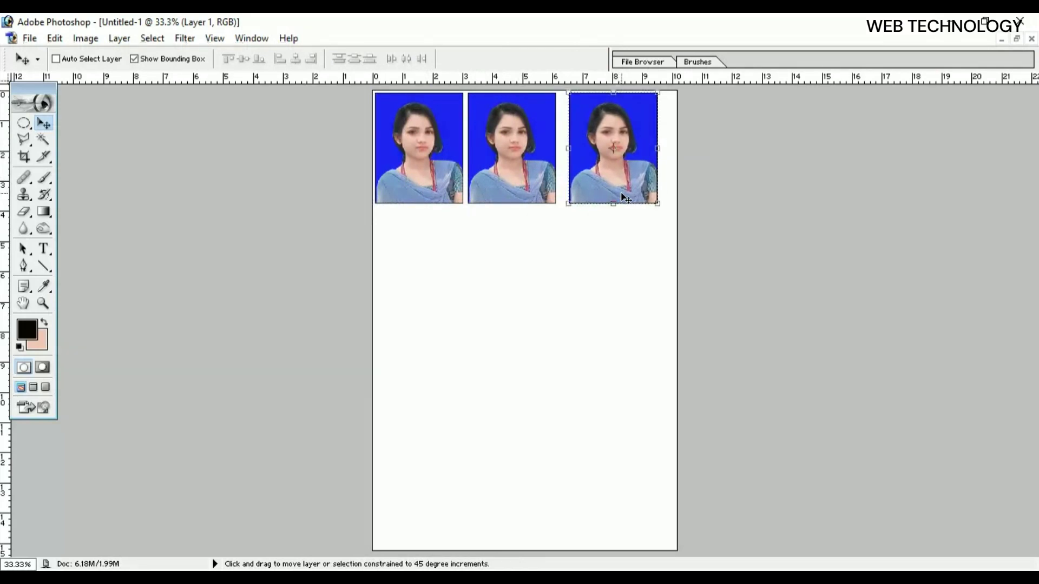
ctrl+click(523, 160)
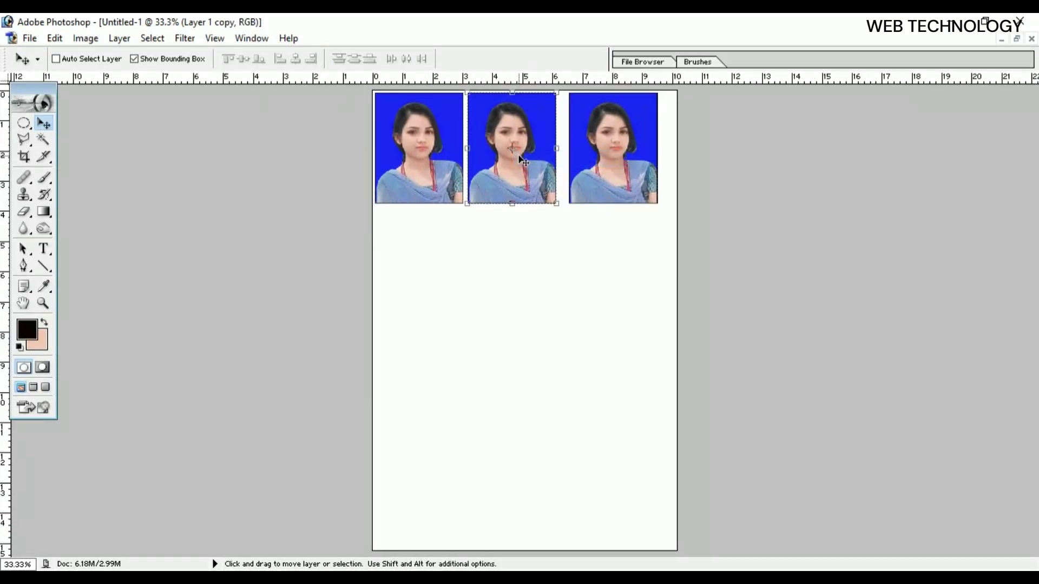
drag(523, 160, 530, 161)
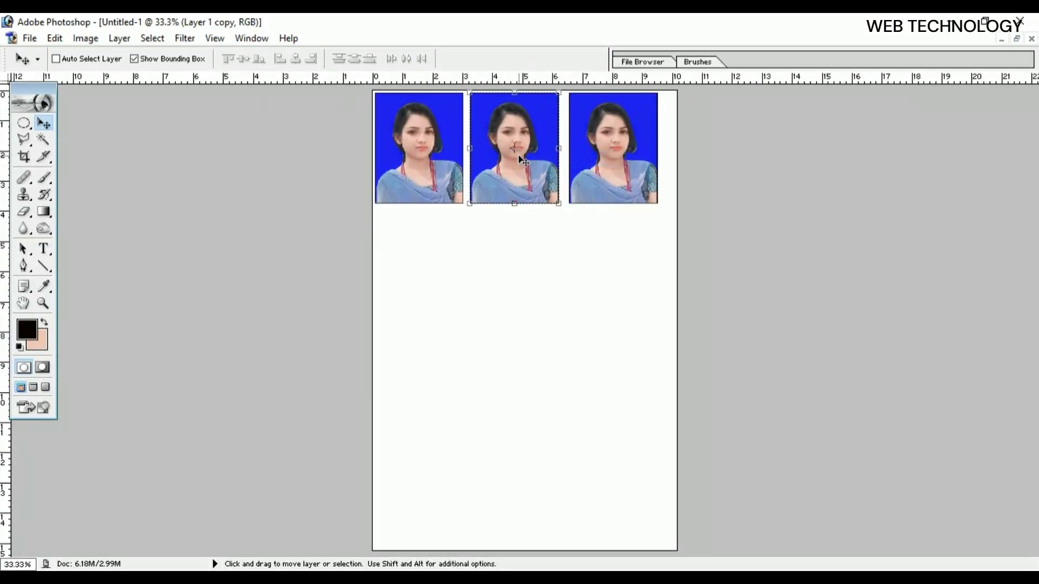
right_click(423, 151)
click(430, 156)
drag(430, 157, 437, 157)
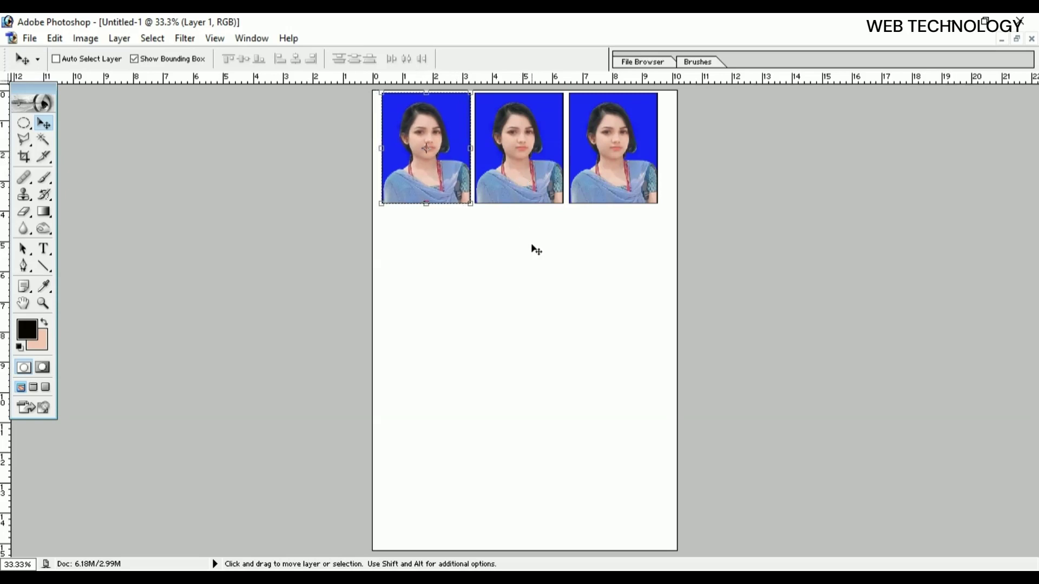
ctrl+click(528, 153)
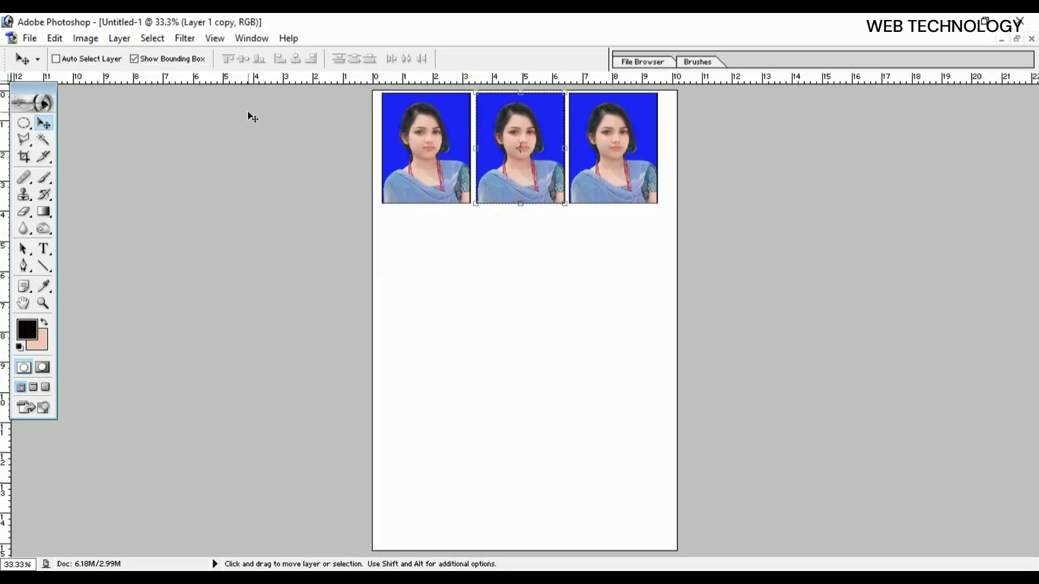
Step: Marquee-select the top row of photos, copy merged, and paste it as a new row
click(24, 124)
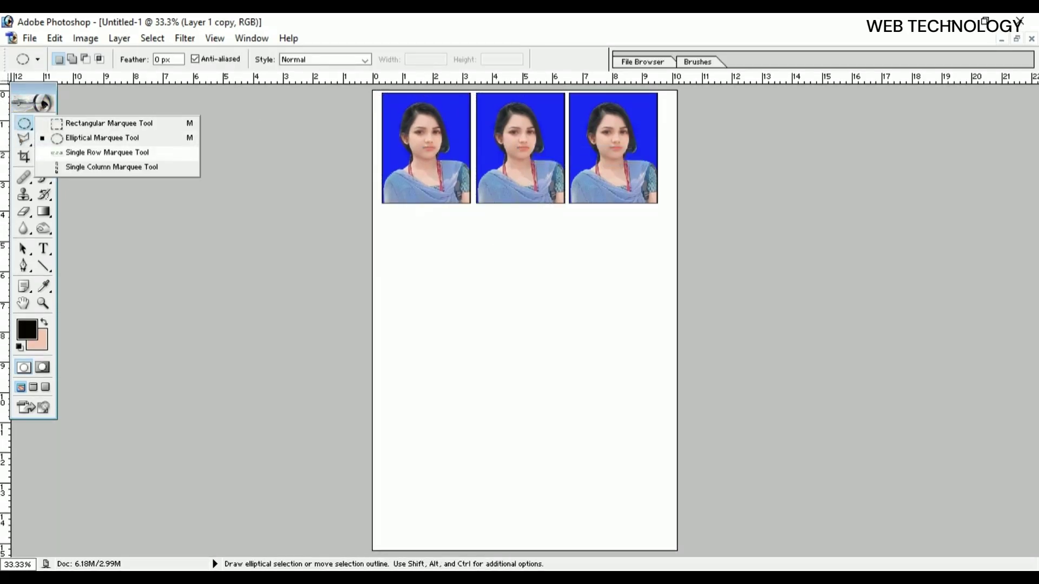
click(83, 123)
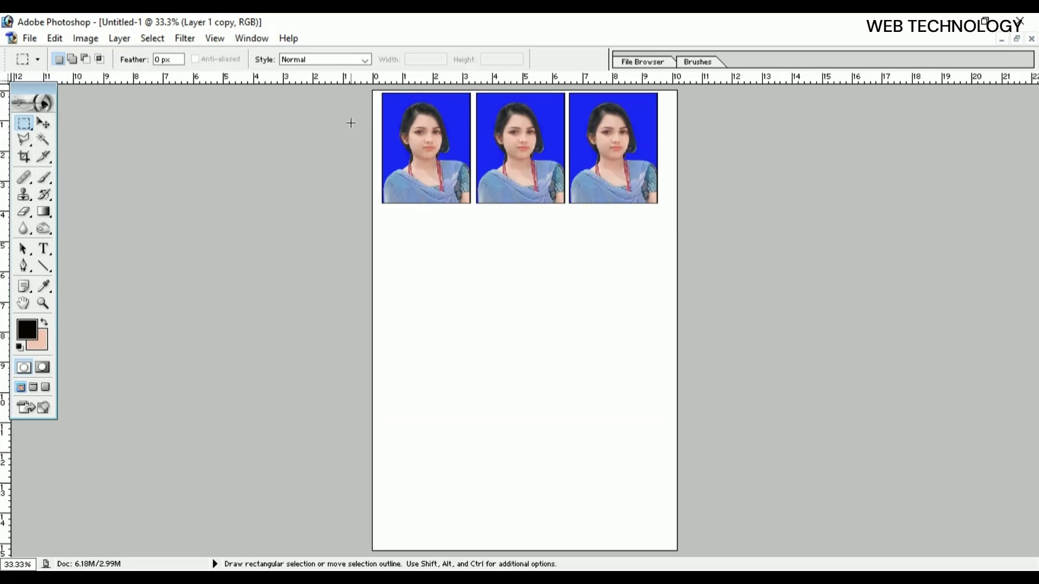
drag(375, 92, 677, 207)
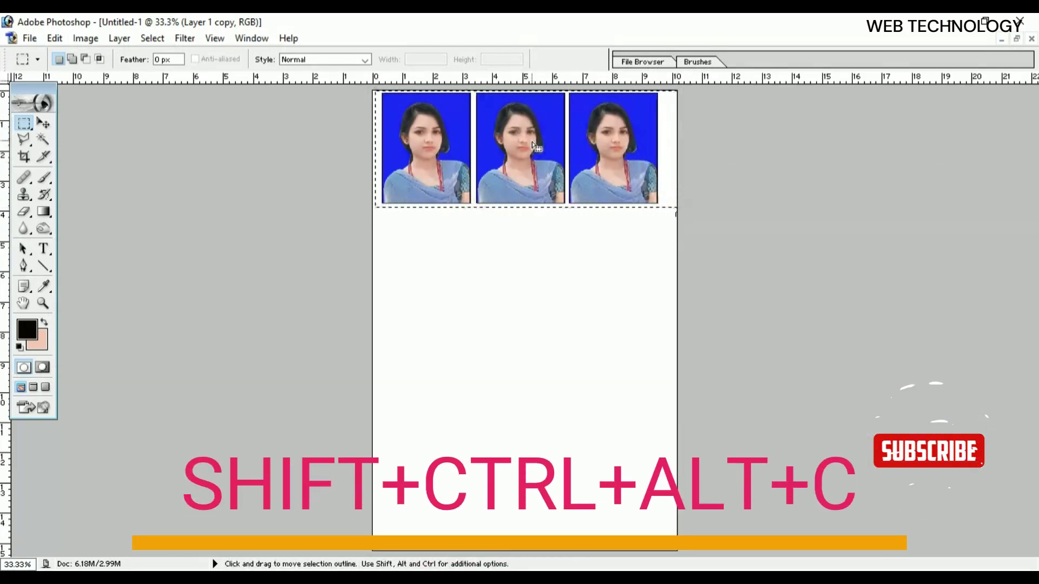
key(ctrl+alt+shift)
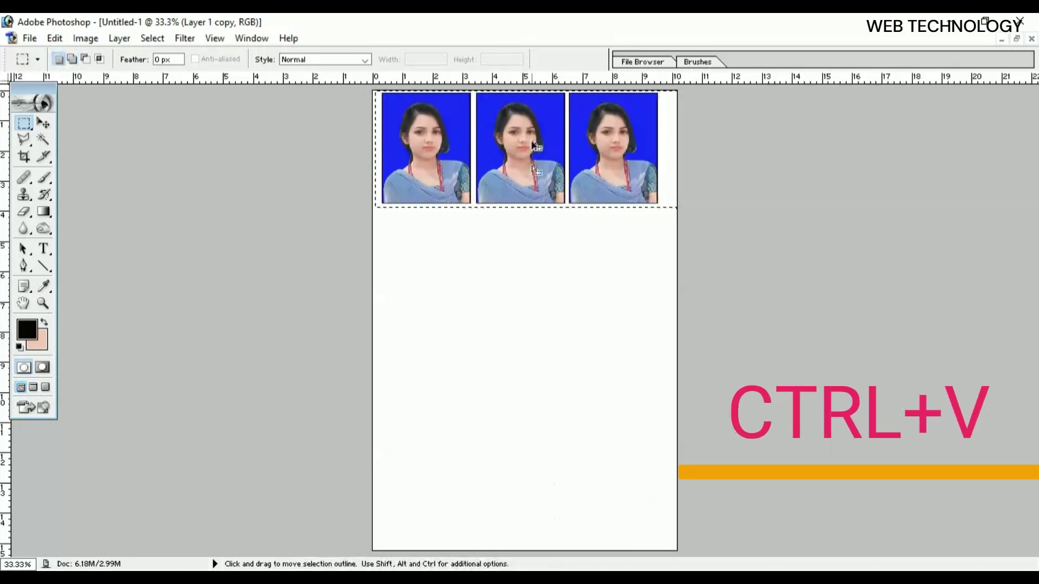
key(ctrl)
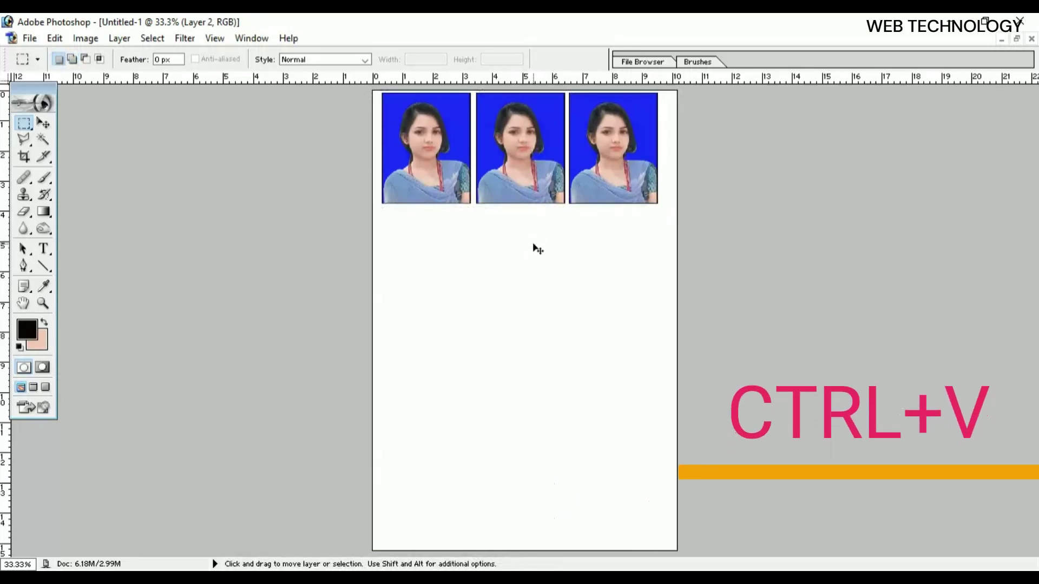
key(ctrl+v)
Step: Move the pasted row under the first and drag copies down for rows three and four
click(43, 124)
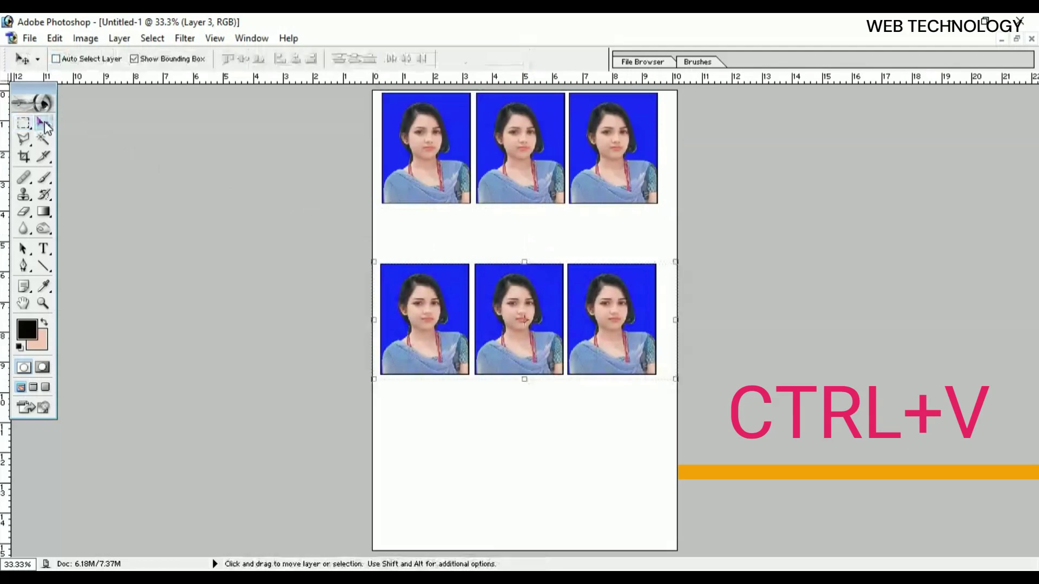
drag(491, 325, 487, 262)
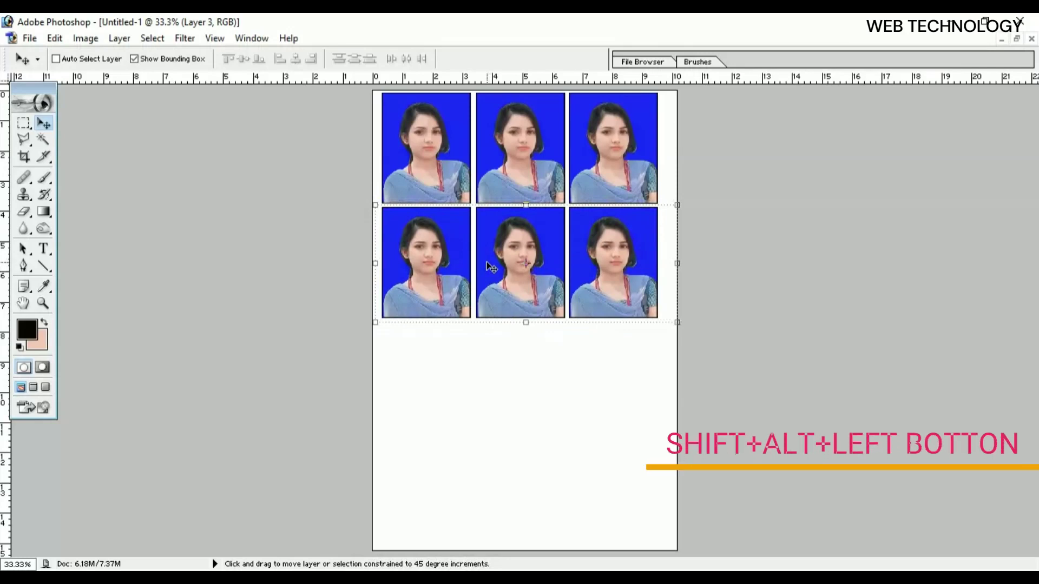
alt+shift+click(490, 266)
drag(490, 266, 485, 494)
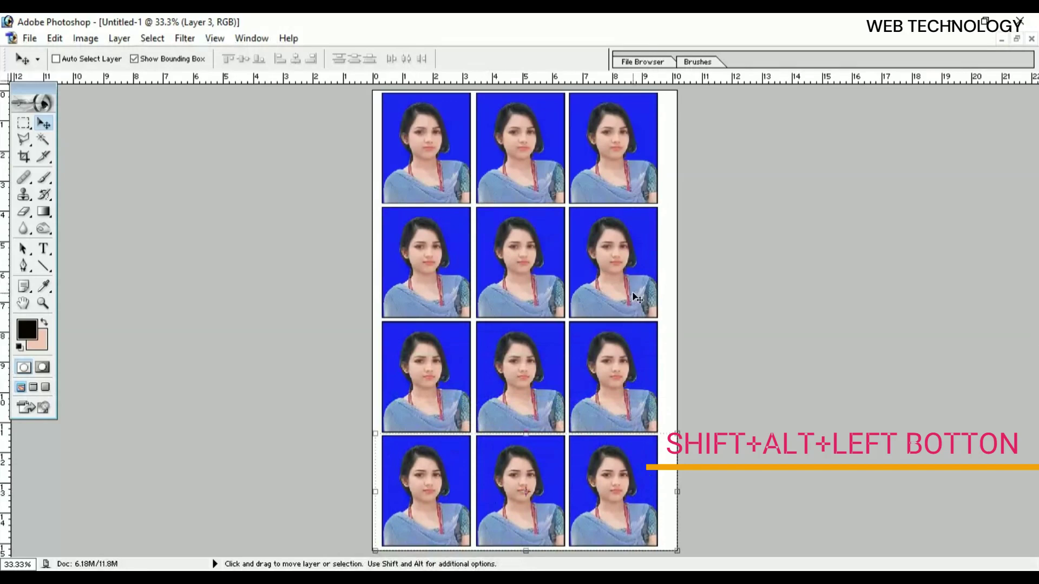
key(ctrl+plus)
key(ctrl+plus)
key(ctrl+minus)
key(ctrl+plus)
key(ctrl+plus)
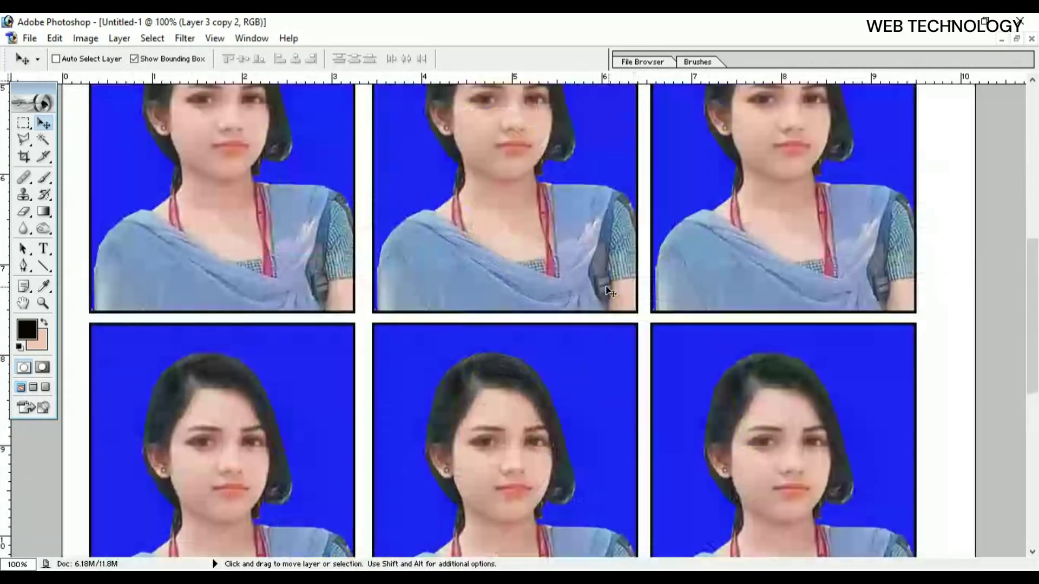
scroll(611, 293, up, 2)
scroll(599, 298, down, 5)
key(ctrl+minus)
key(ctrl+minus)
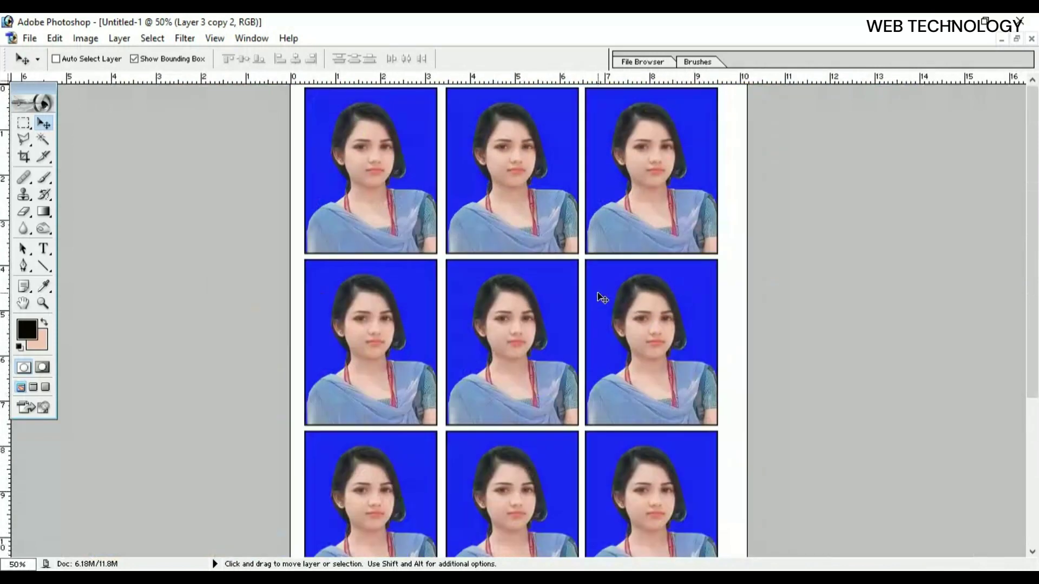
scroll(602, 298, down, 2)
scroll(603, 297, down, 1)
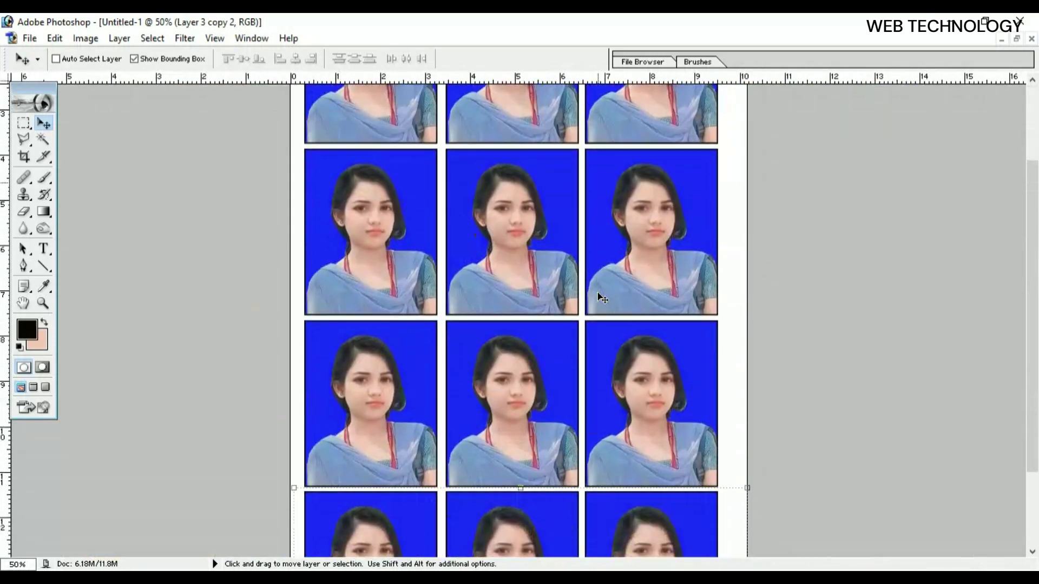
key(ctrl+minus)
key(ctrl+plus)
key(ctrl+plus)
key(ctrl+plus)
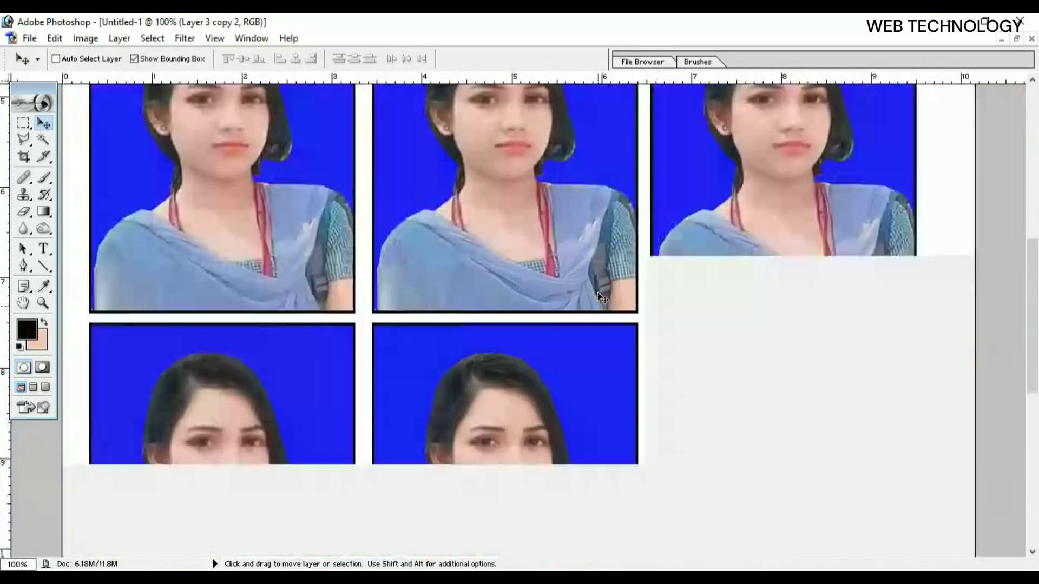
key(ctrl+minus)
key(ctrl+minus)
key(ctrl+minus)
key(ctrl+plus)
scroll(601, 297, up, 1)
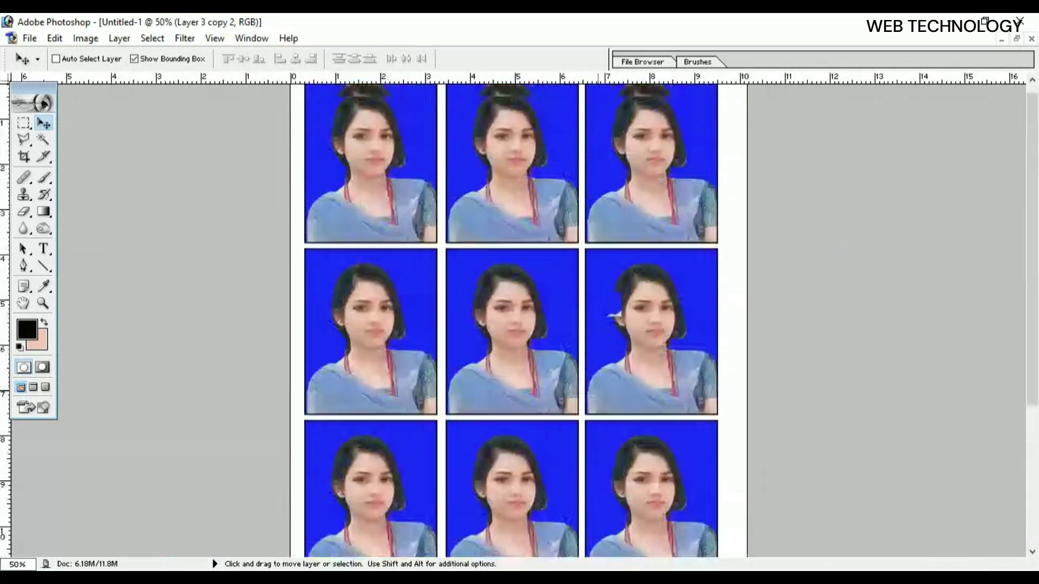
scroll(609, 316, up, 1)
scroll(579, 262, down, 2)
scroll(563, 303, down, 2)
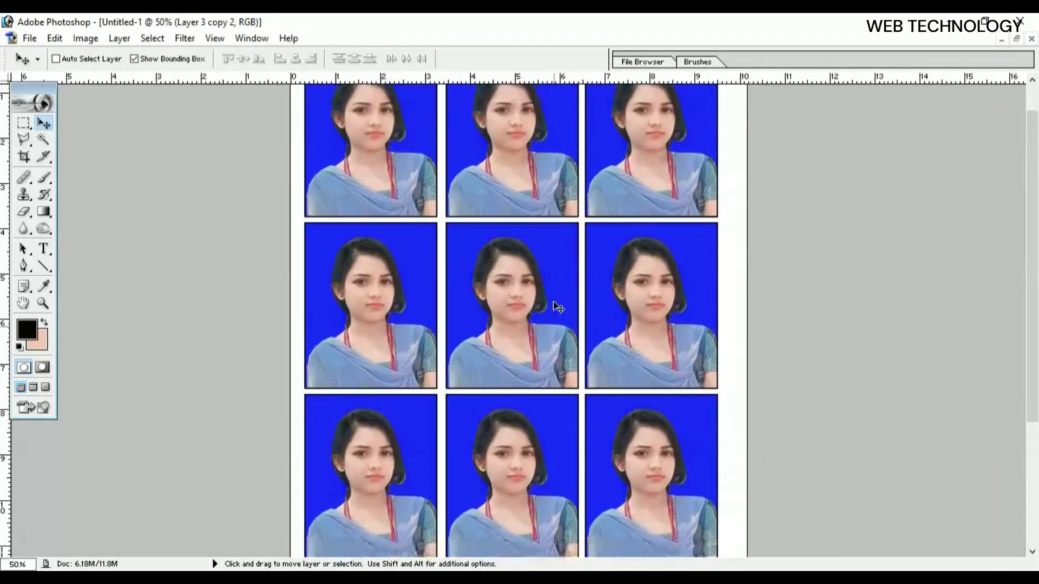
scroll(552, 335, down, 2)
scroll(547, 341, down, 2)
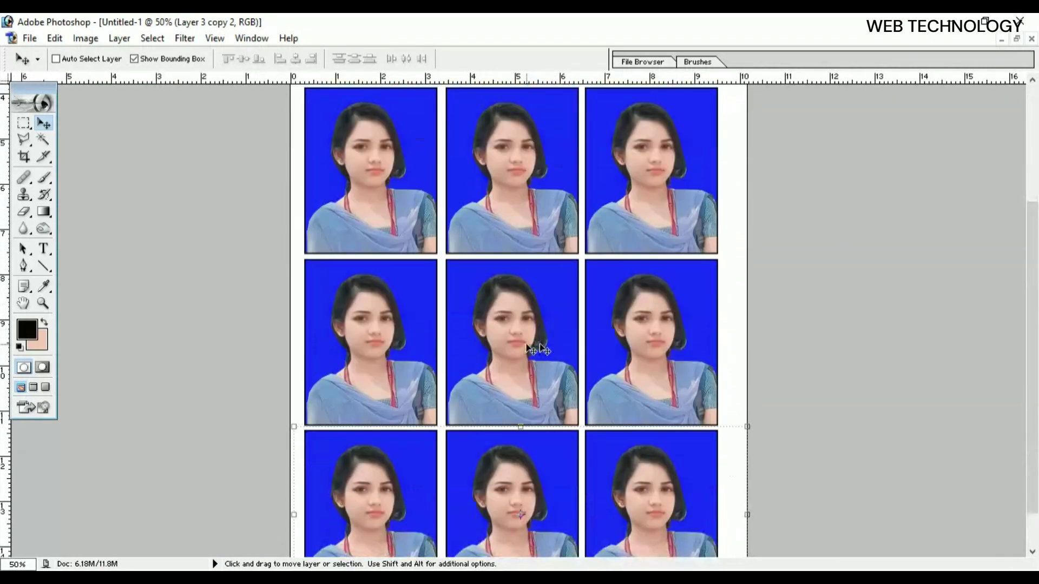